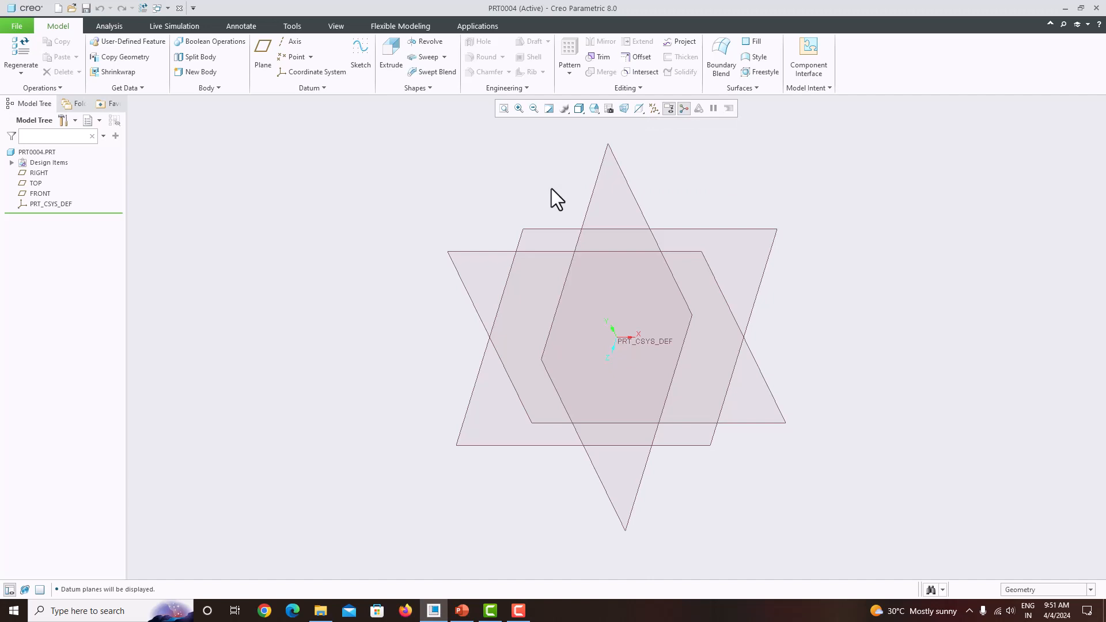
Step: Start a sketch on the FRONT datum plane
click(473, 254)
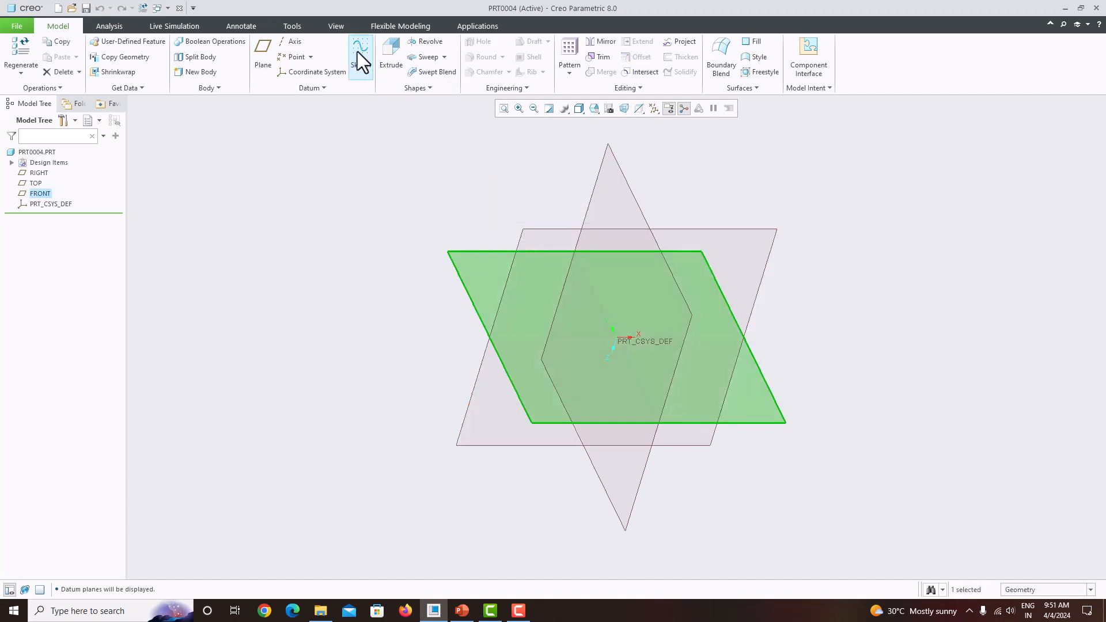
click(357, 52)
click(637, 110)
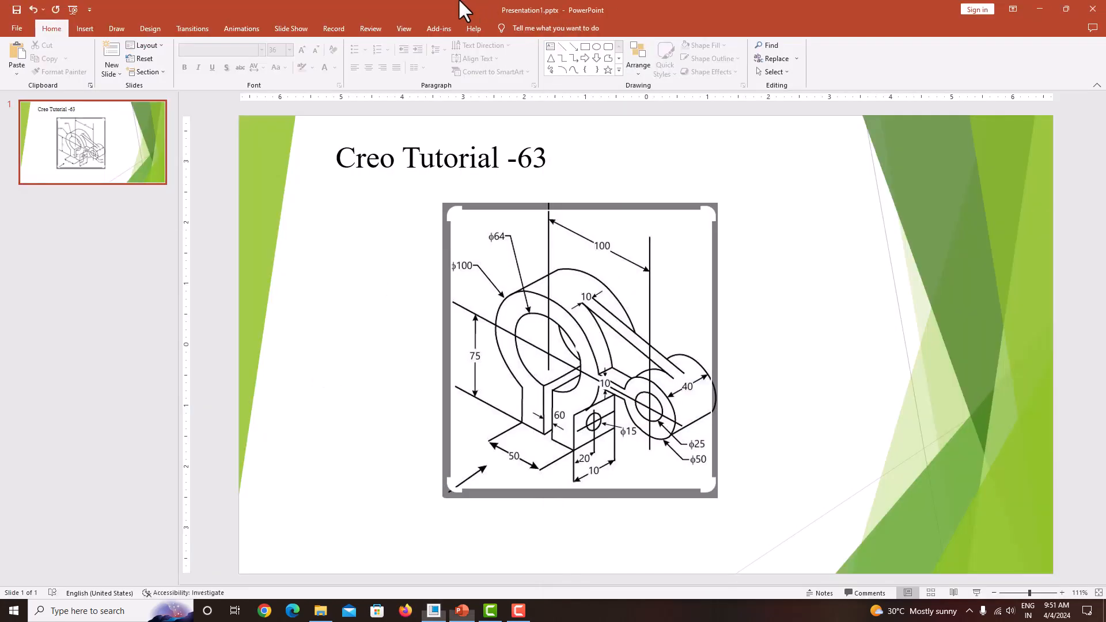
Step: Minimize PowerPoint, switch to File Explorer and open the reference drawing Screenshot 2024-04-03 212854.png from the tutorial_63-del folder
click(1045, 12)
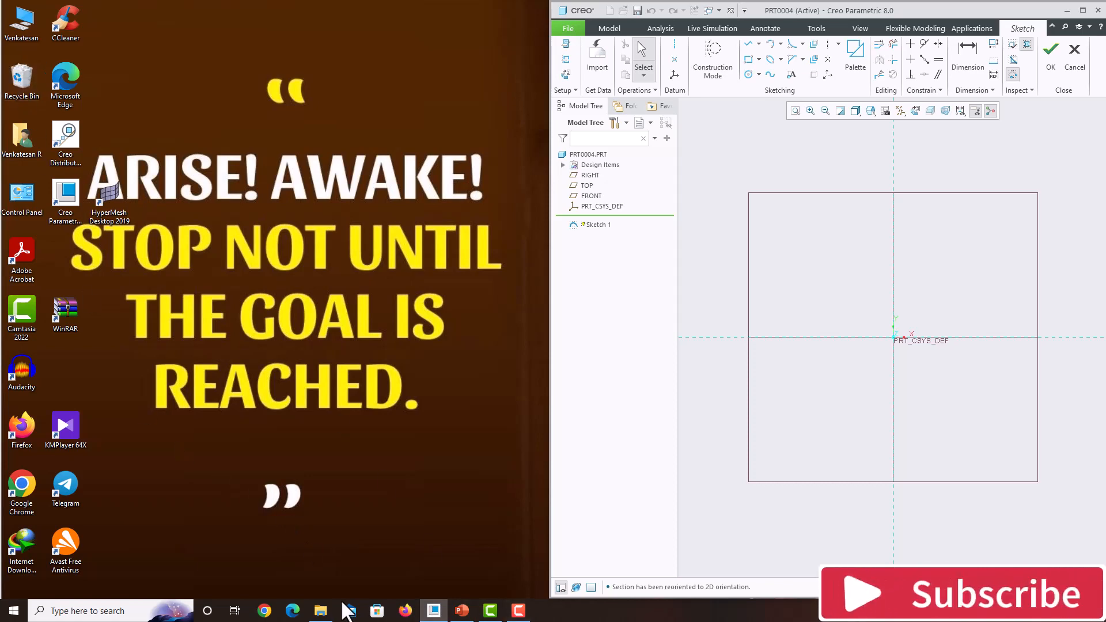
click(320, 610)
double_click(144, 341)
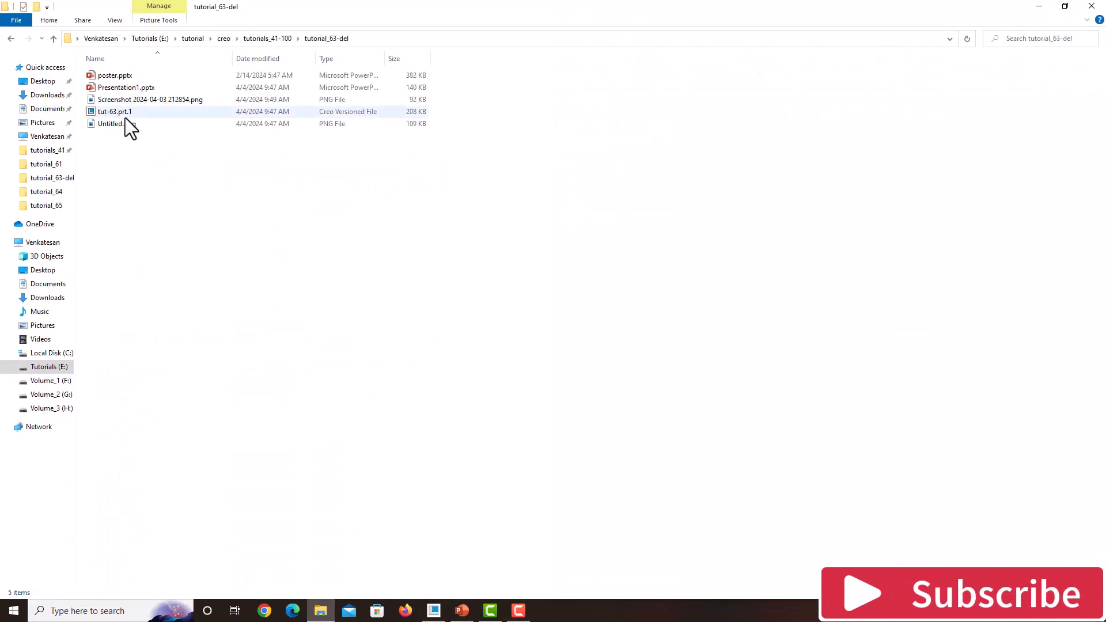
double_click(129, 100)
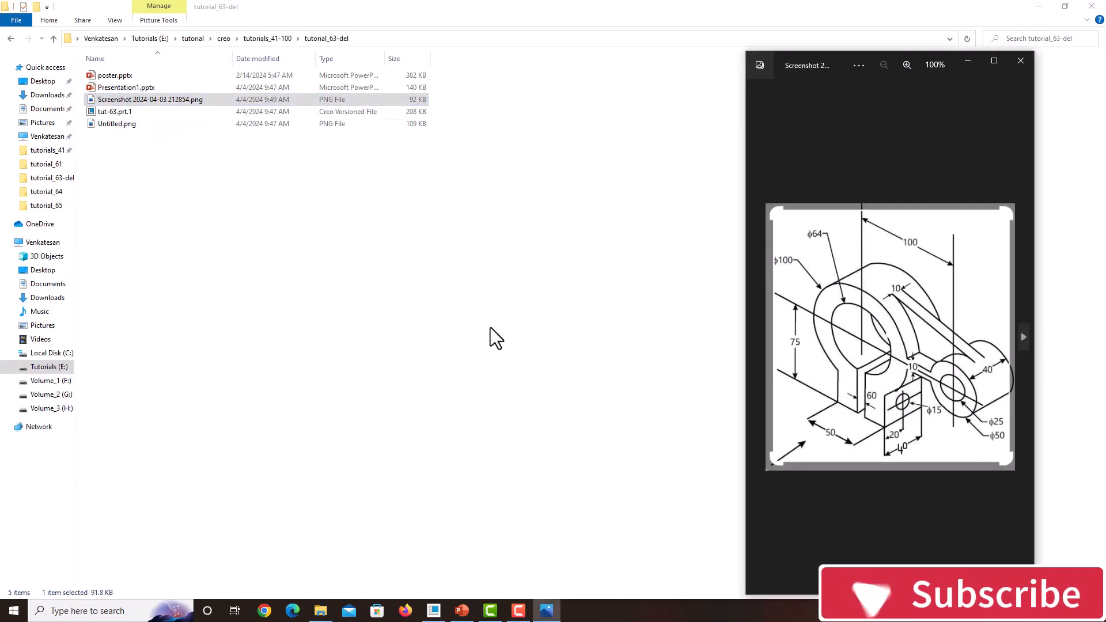
Step: Tile the reference drawing beside Creo, narrowing the image to about a quarter of the screen width and widening Creo over the rest
key(super+Left)
click(968, 174)
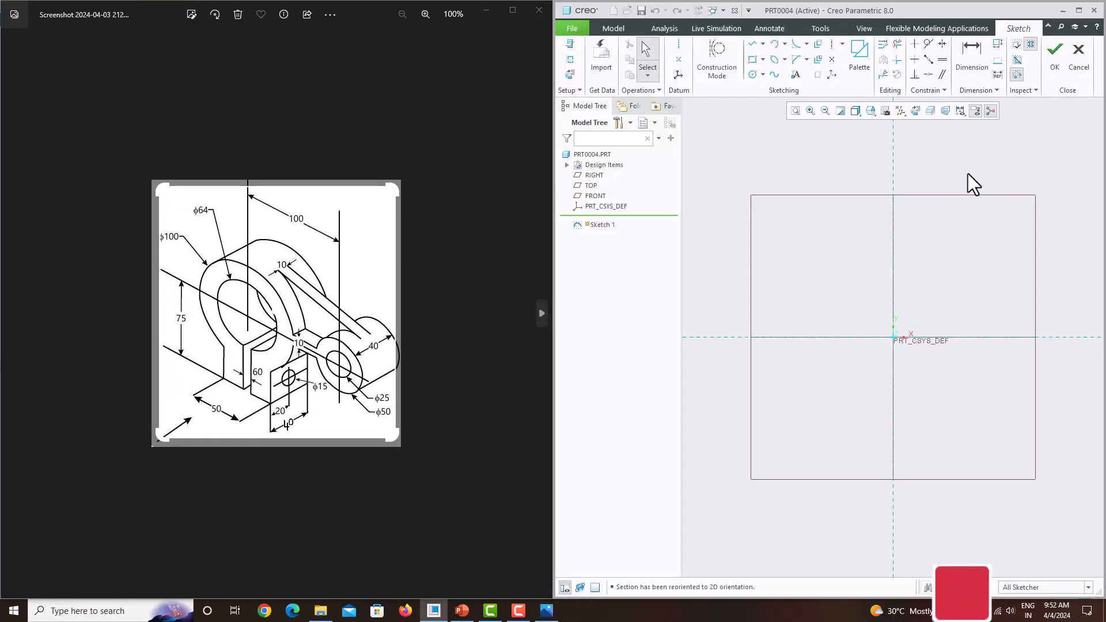
drag(553, 329, 301, 332)
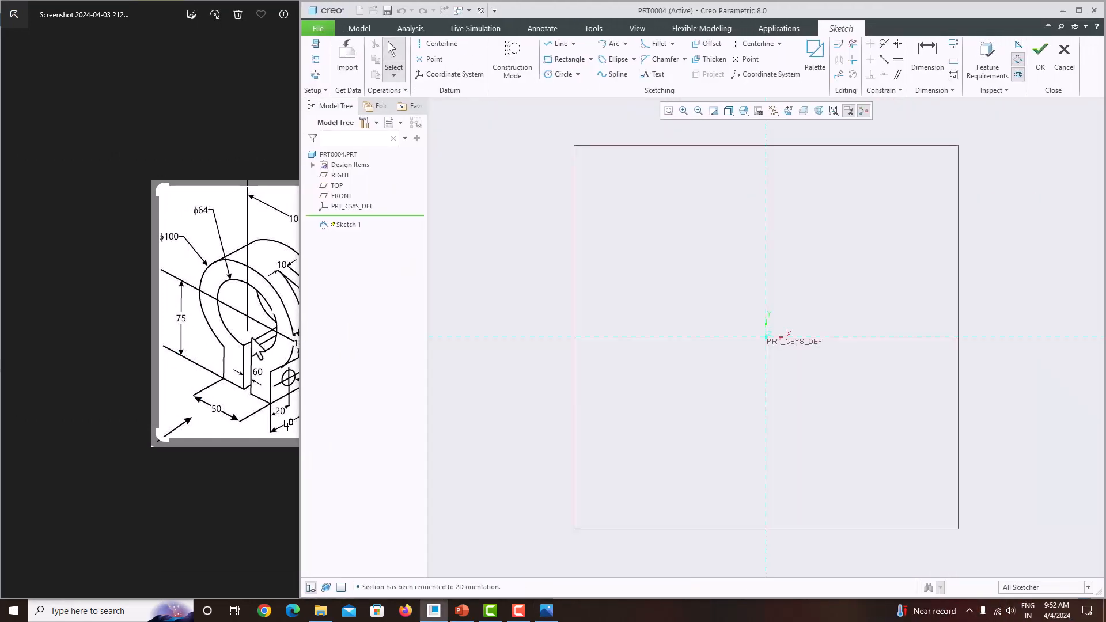
click(293, 334)
drag(551, 355, 294, 339)
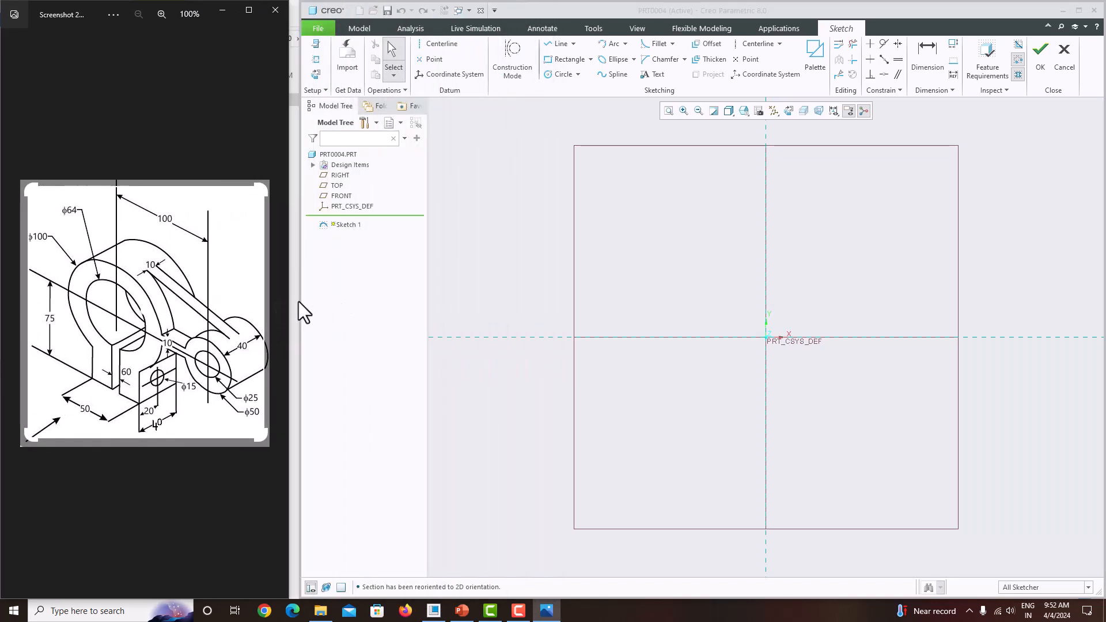
drag(299, 302, 291, 304)
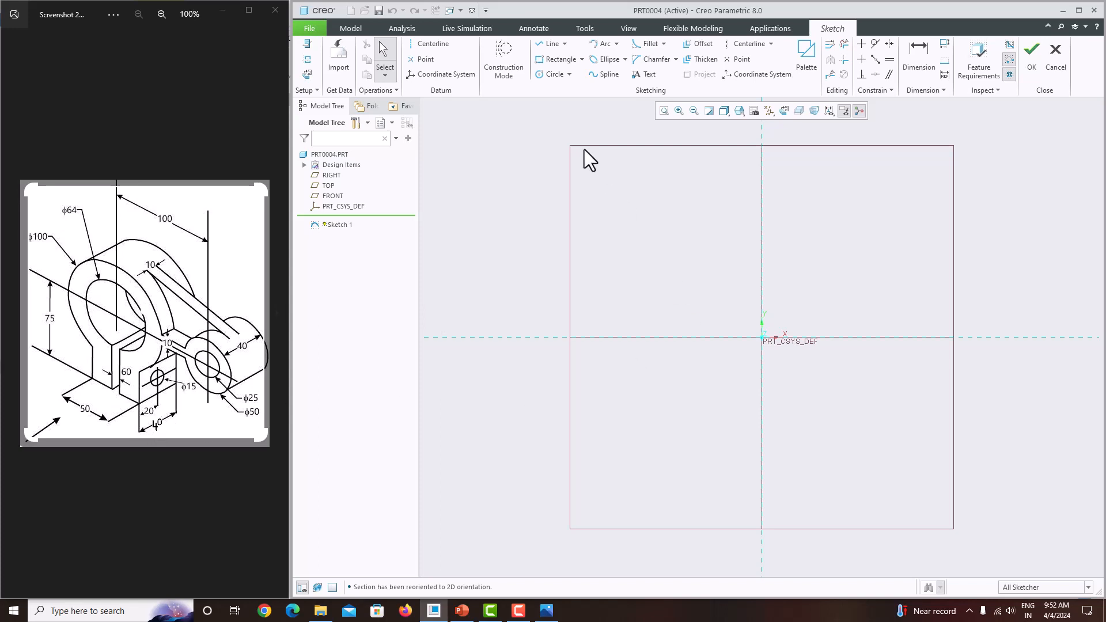
Step: Sketch a circle of diameter 100 centred on the origin and finish the sketch
click(542, 75)
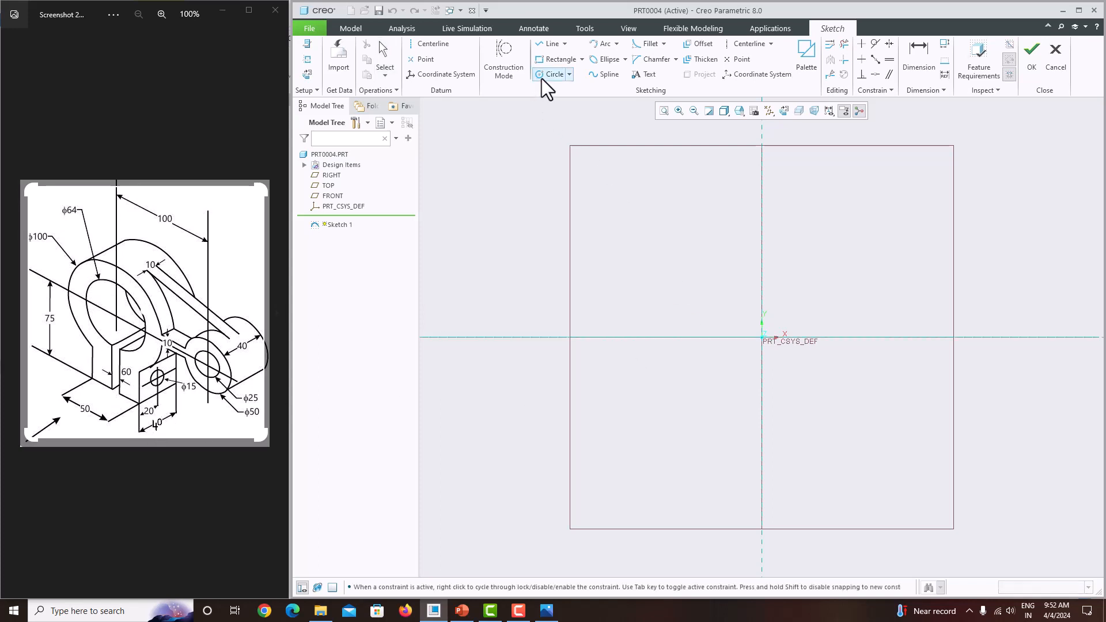
click(761, 337)
click(693, 272)
middle_click(668, 253)
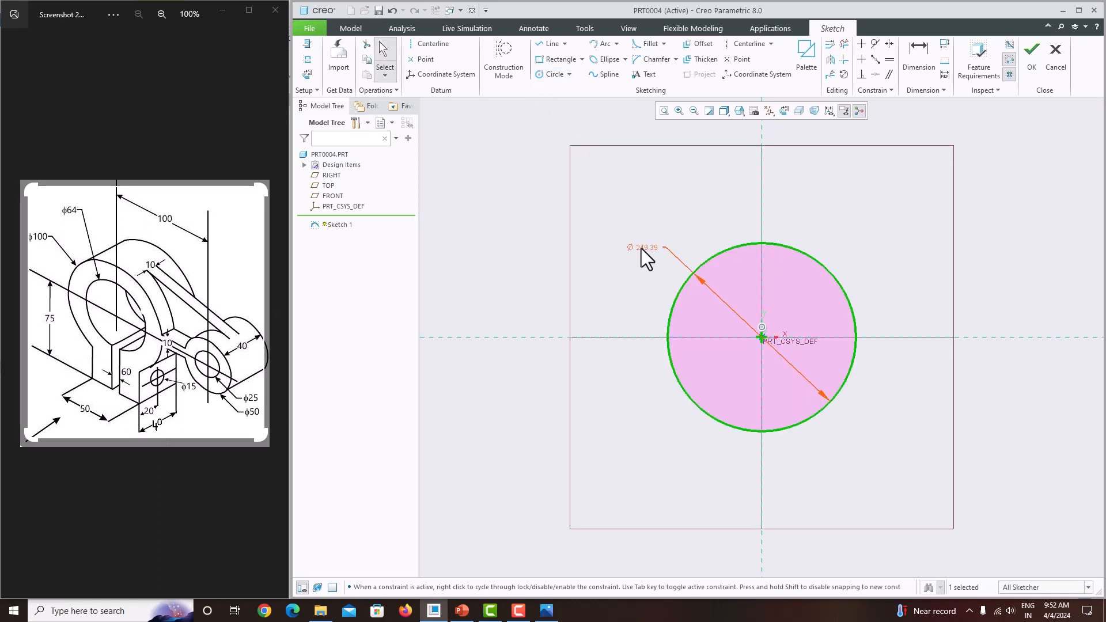
double_click(641, 248)
text(100)
key(Return)
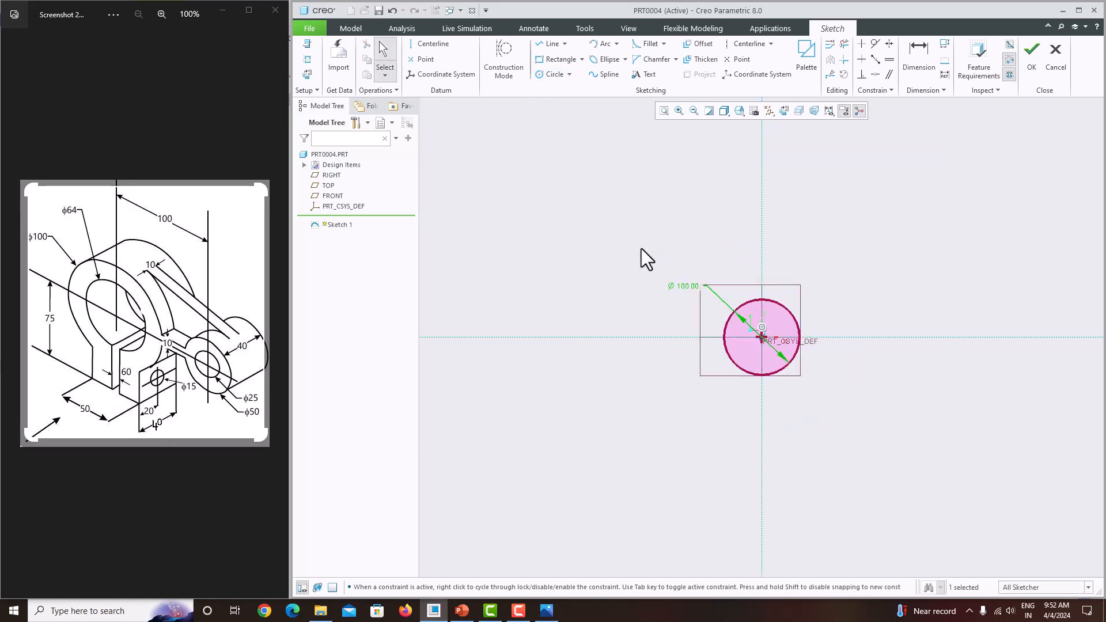
click(665, 109)
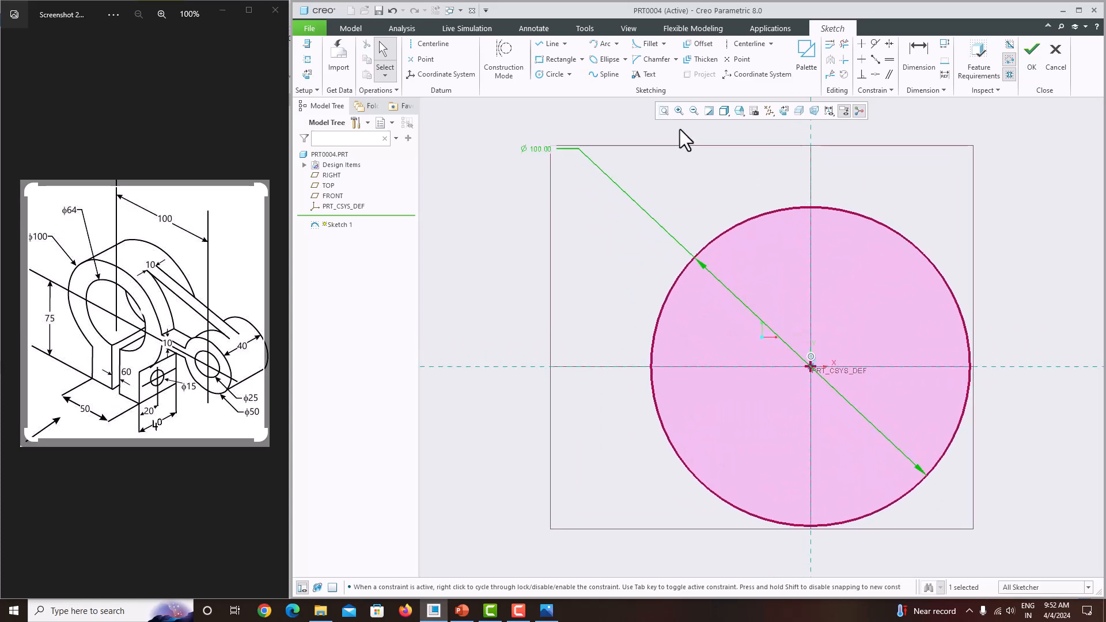
click(1033, 57)
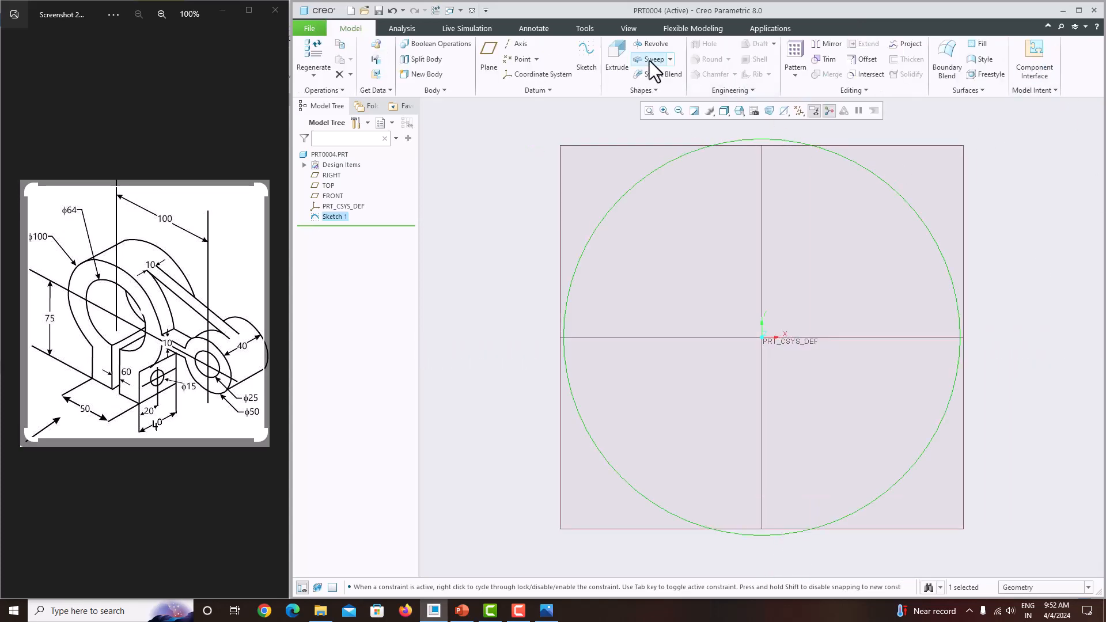
Step: Extrude the circle as a solid with a symmetric depth of 40
click(615, 58)
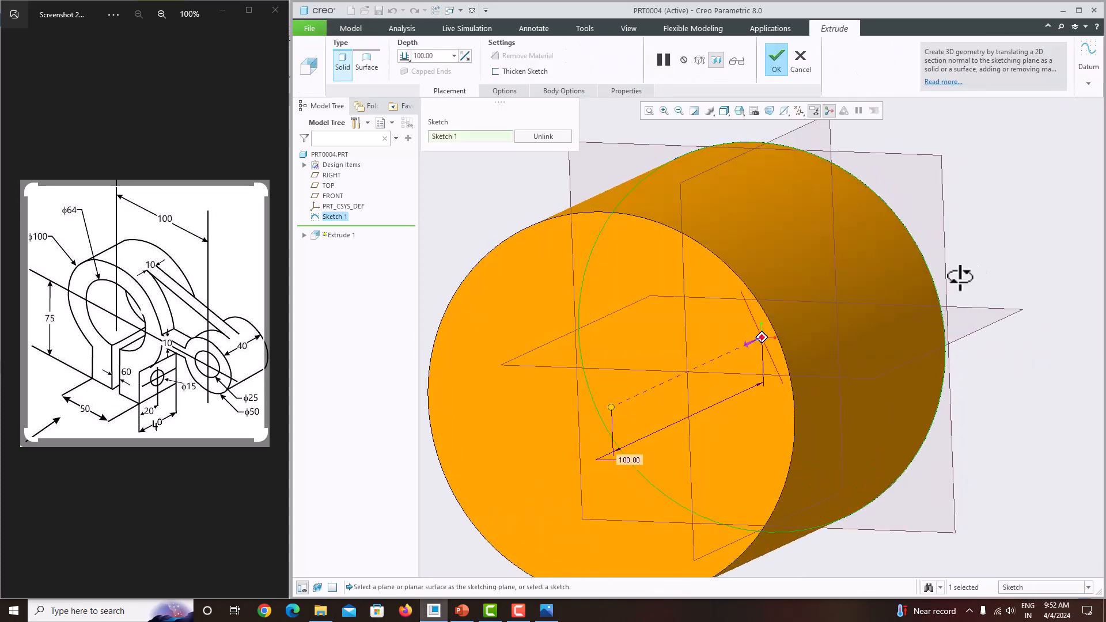
click(405, 57)
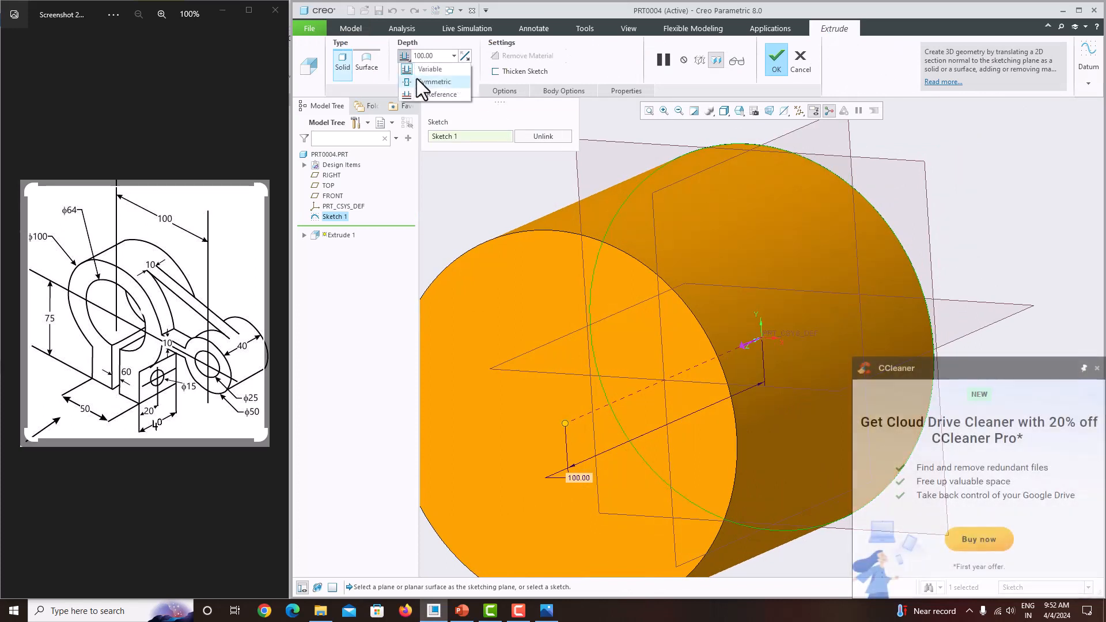
click(416, 79)
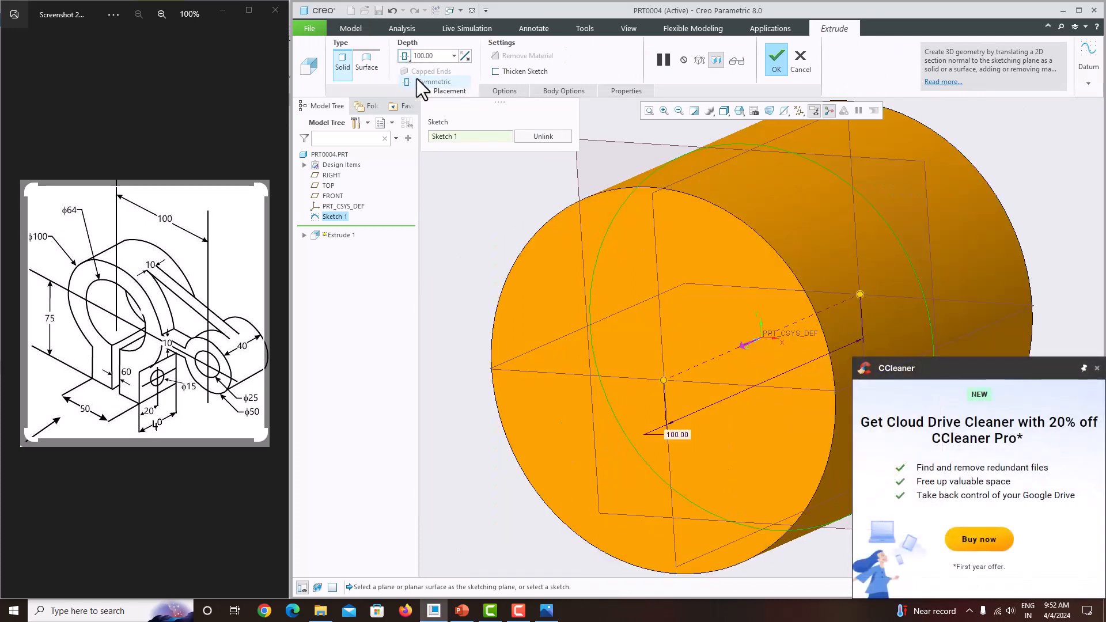
click(1097, 368)
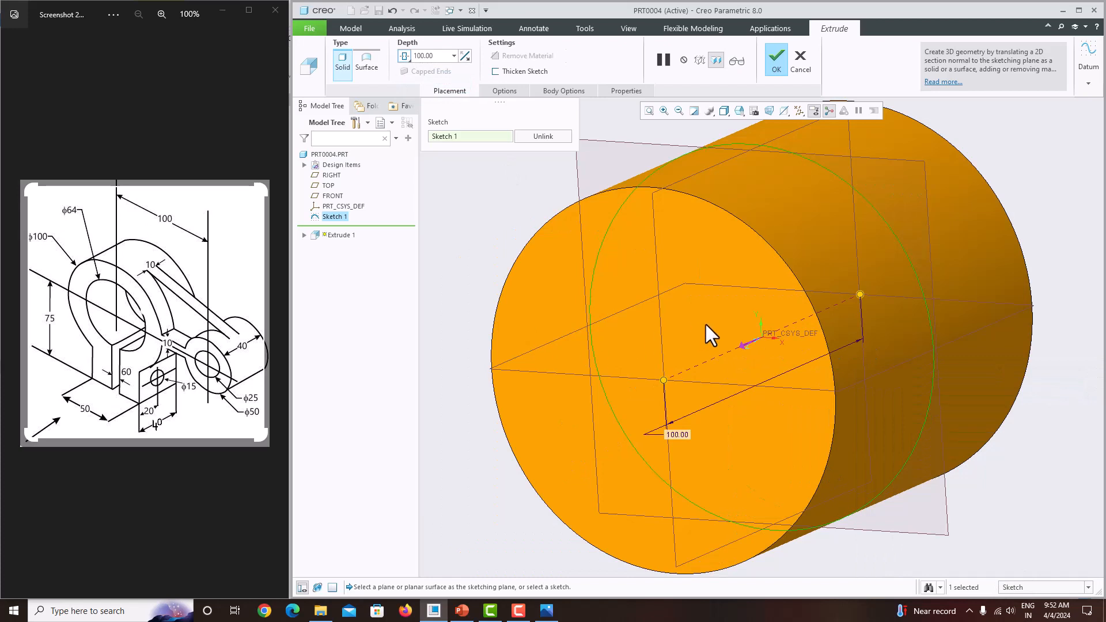
scroll(707, 329, up, 3)
scroll(727, 345, down, 2)
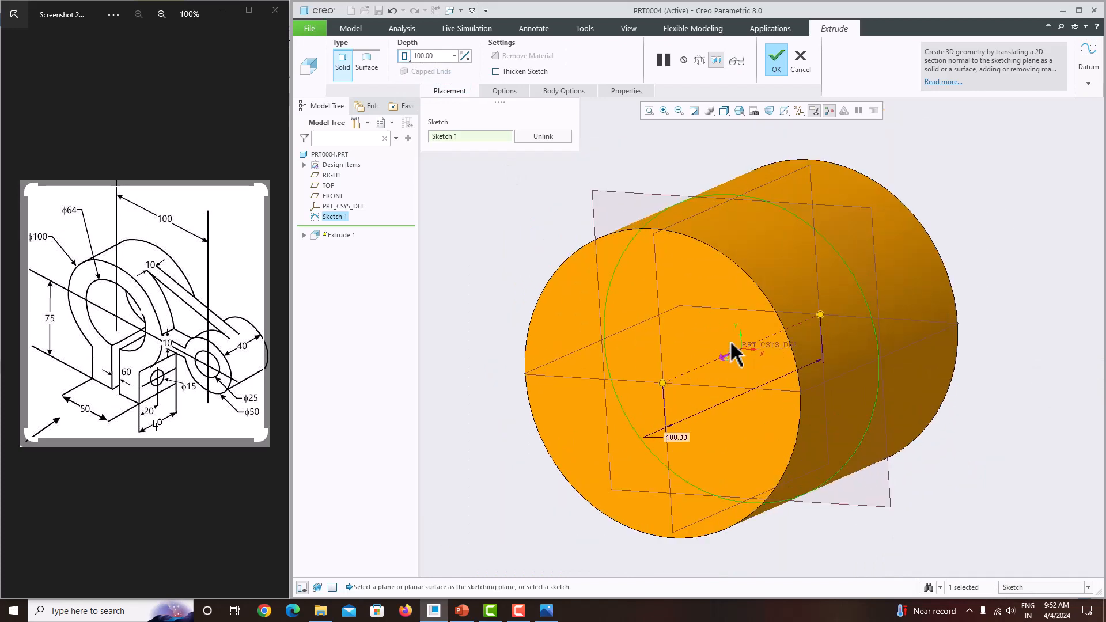
double_click(437, 58)
text(40)
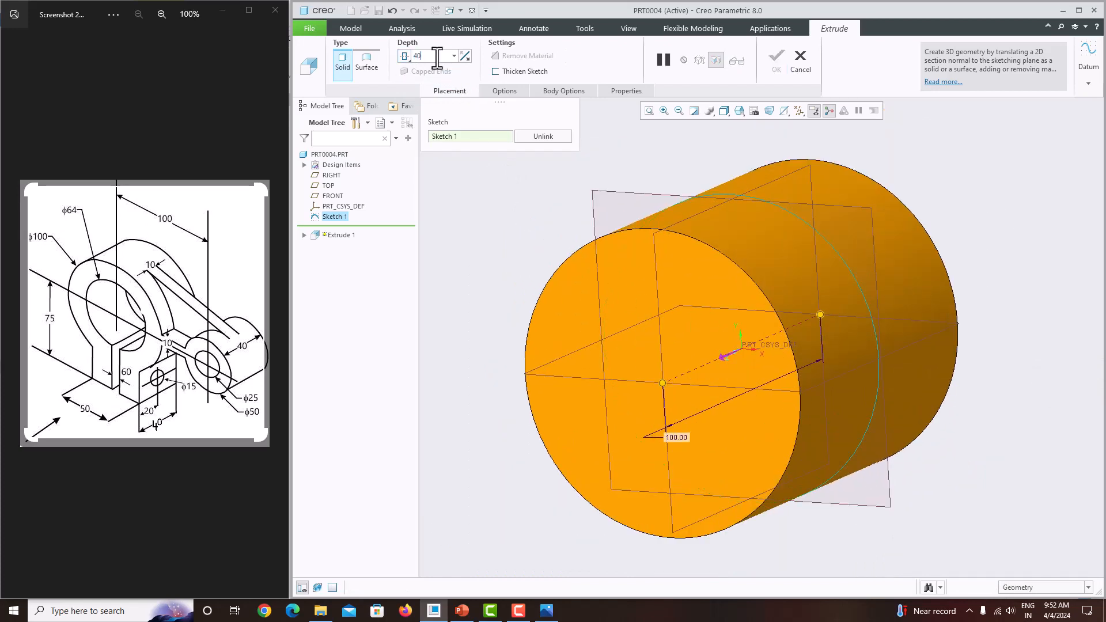
key(Return)
click(772, 67)
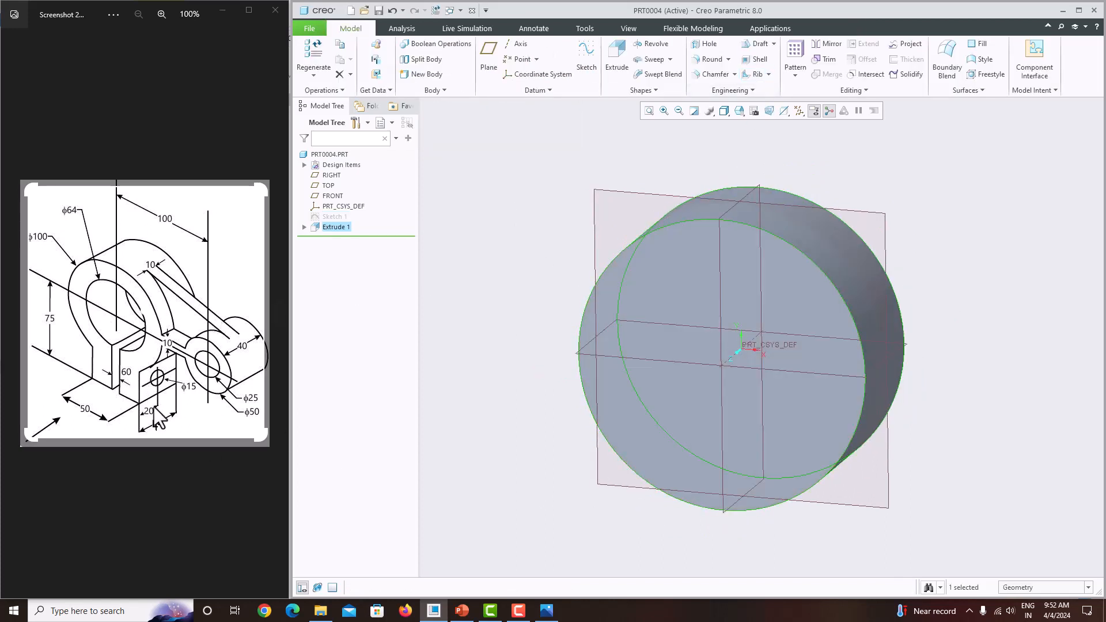
Step: Start a second sketch on the FRONT datum plane and orient it parallel to the screen
middle_drag(809, 458, 797, 331)
click(818, 196)
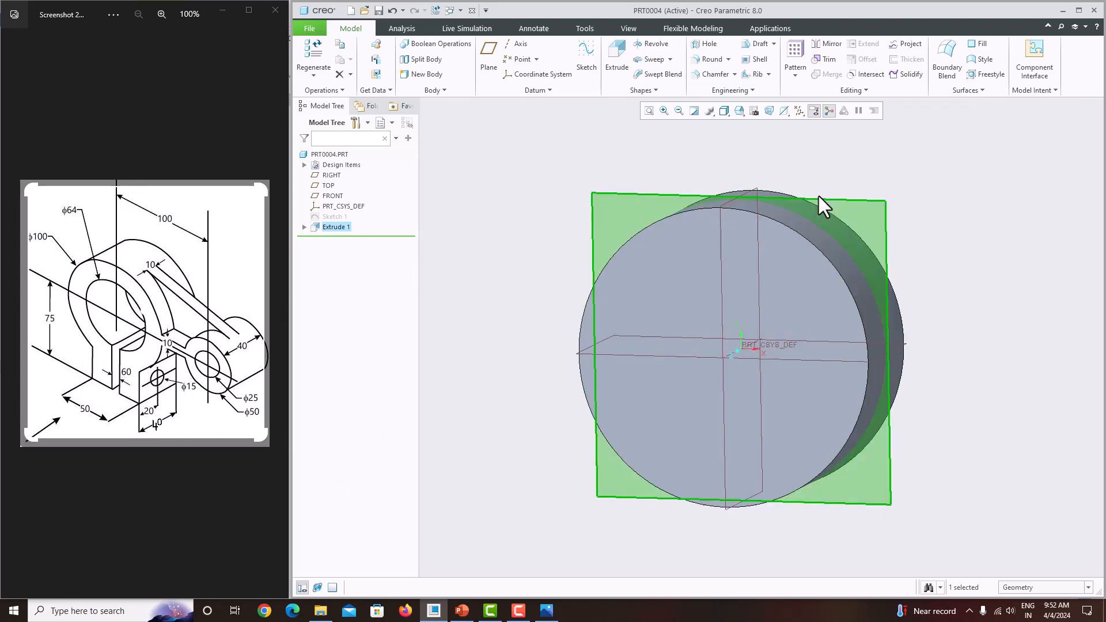
click(589, 63)
click(781, 111)
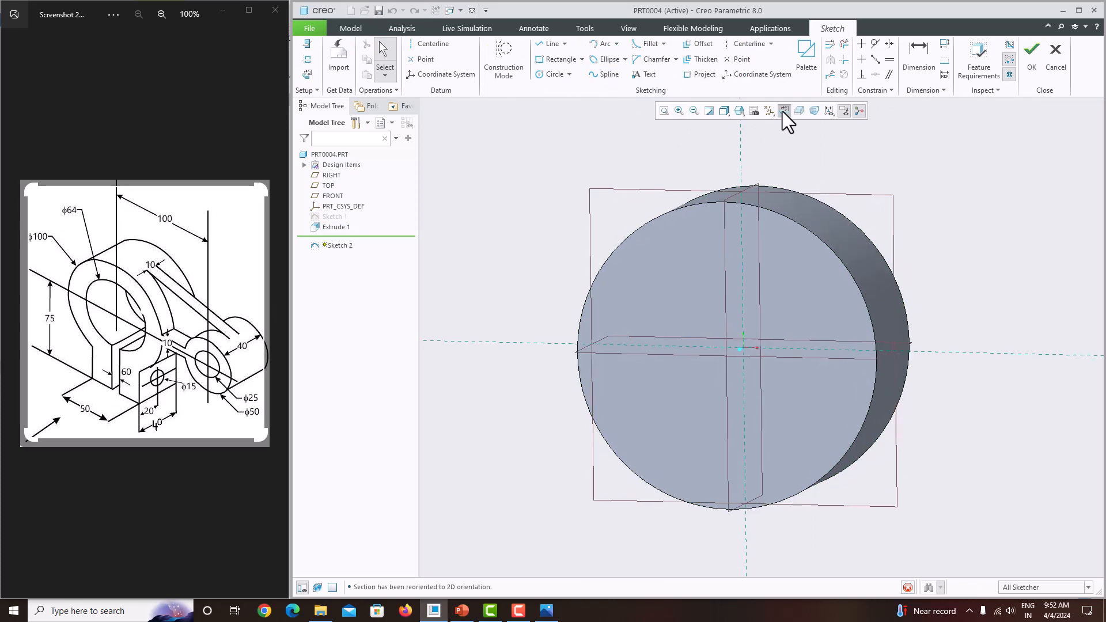
scroll(689, 252, down, 4)
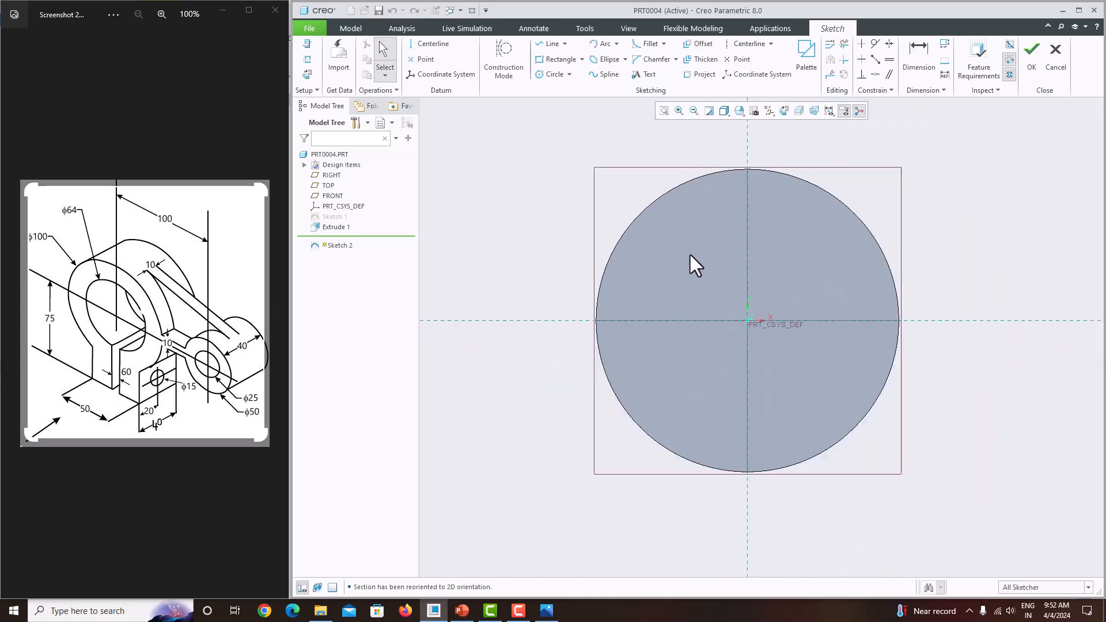
Step: Add the cylinder's outer surface as a sketch reference
click(302, 62)
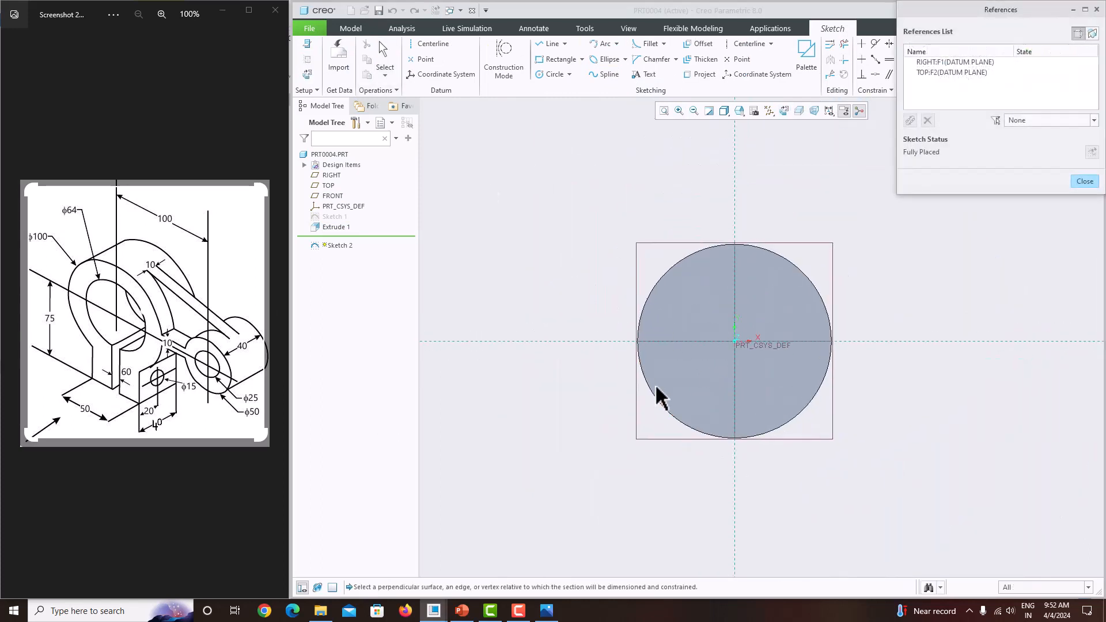
click(659, 397)
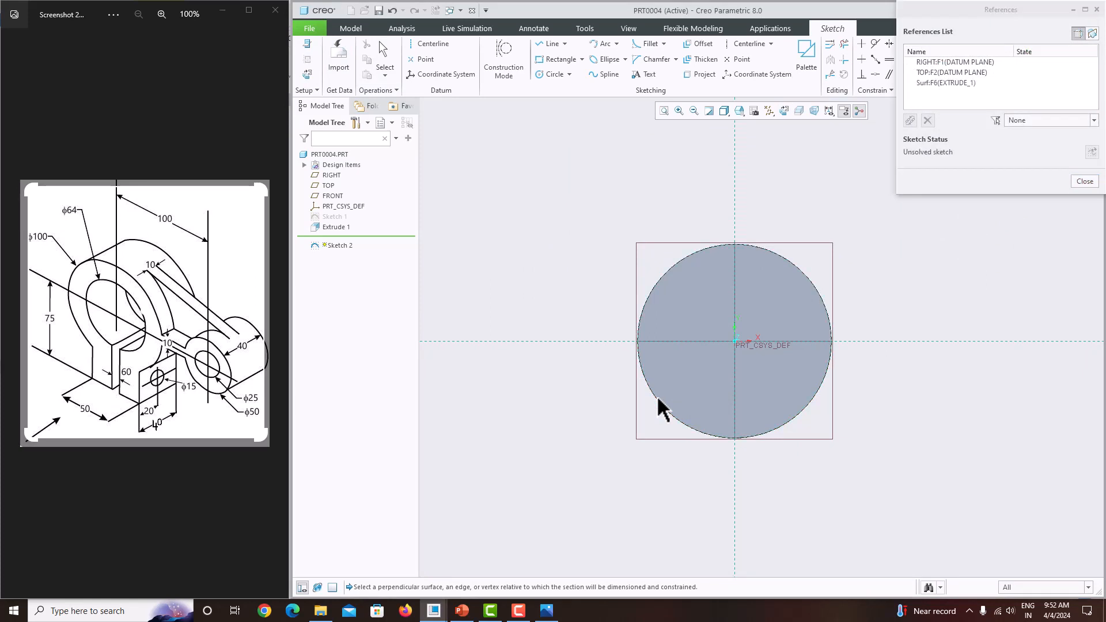
click(1084, 181)
Step: Sketch a rectangle about 29 wide and 32 high below the cylinder, symmetric about the vertical axis with its upper corners on the circle
scroll(915, 424, up, 3)
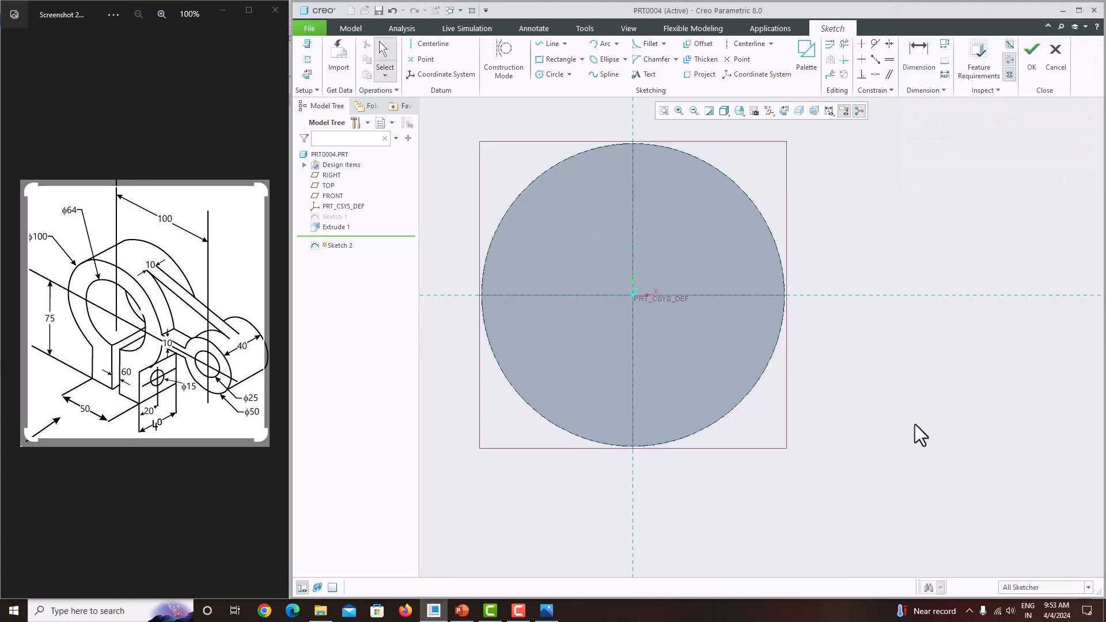
click(547, 60)
click(589, 440)
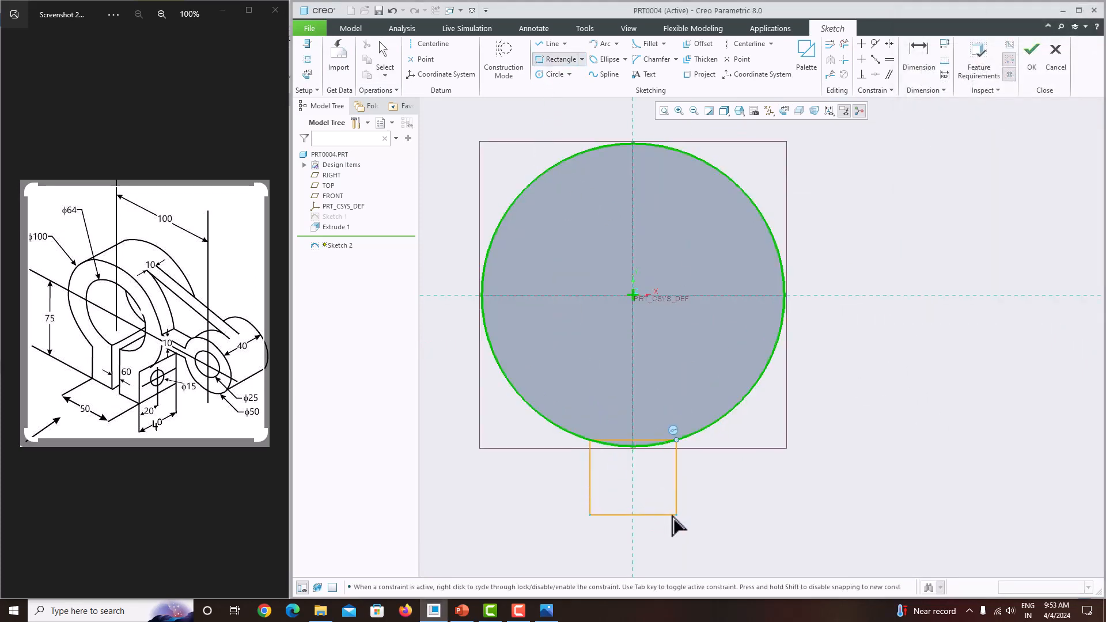
click(674, 537)
middle_click(751, 496)
scroll(726, 511, up, 2)
scroll(708, 532, down, 3)
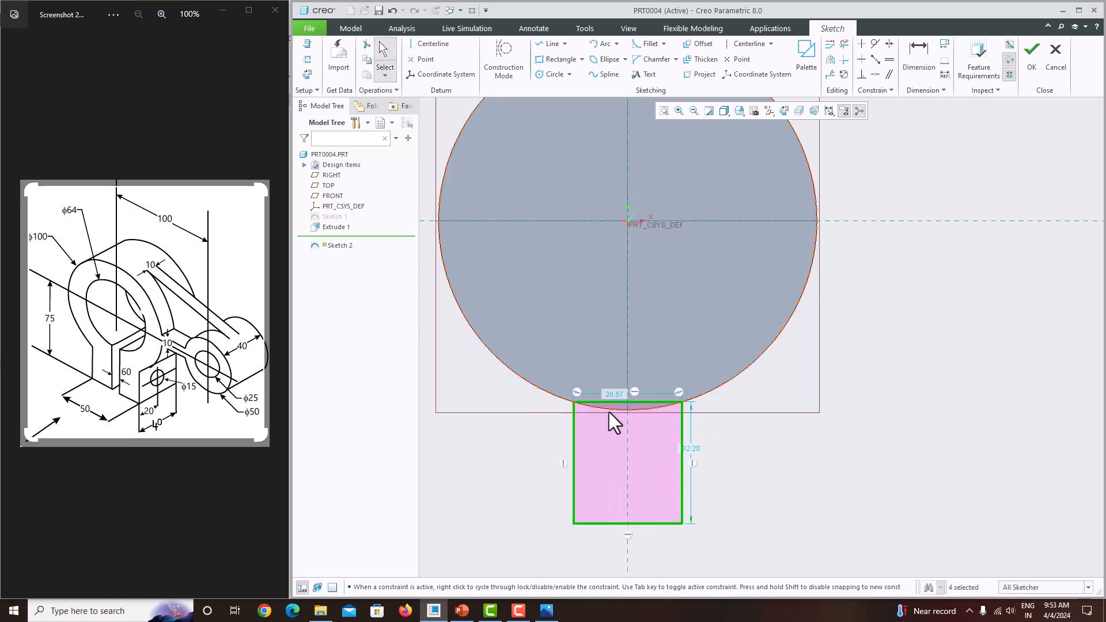
Step: Set the rectangle's width to 50 and dimension its lower edge at 75 from the horizontal reference
double_click(607, 396)
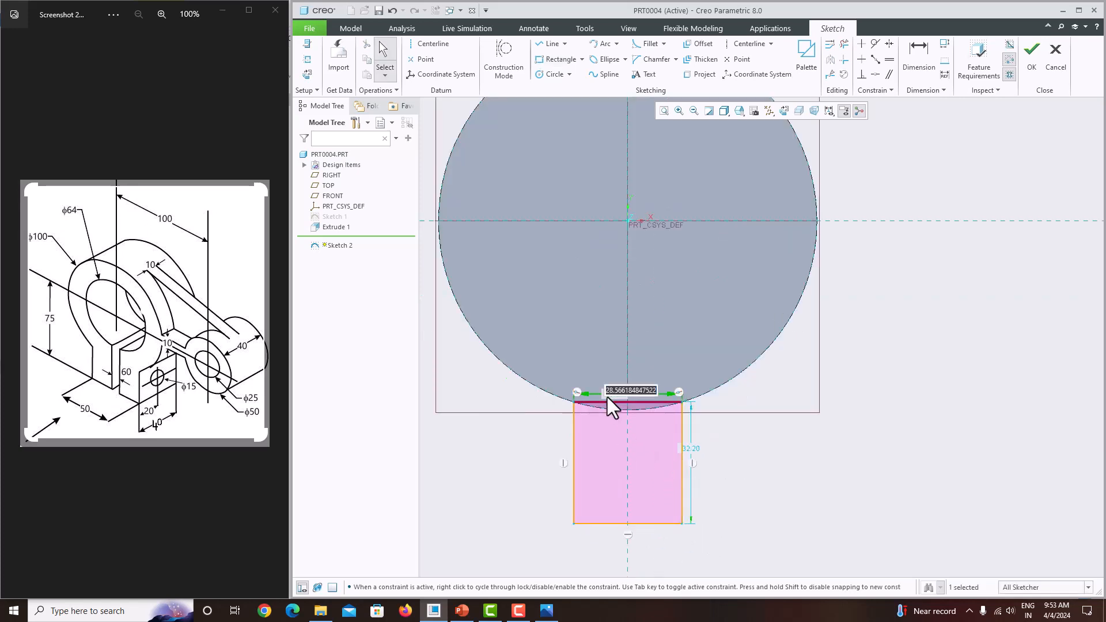
text(50)
key(Return)
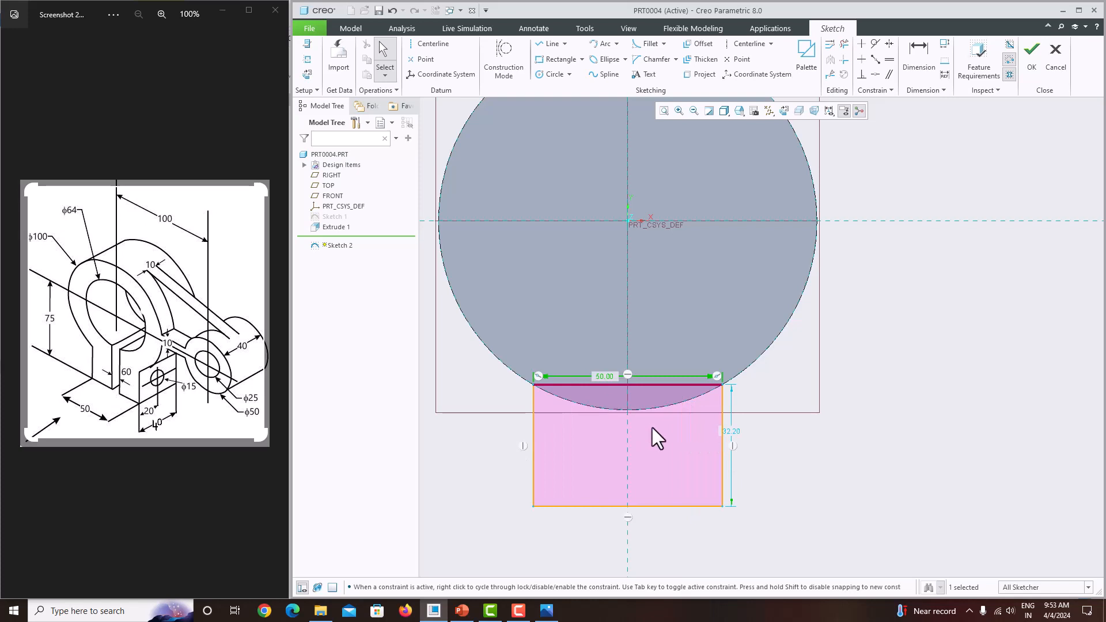
double_click(730, 431)
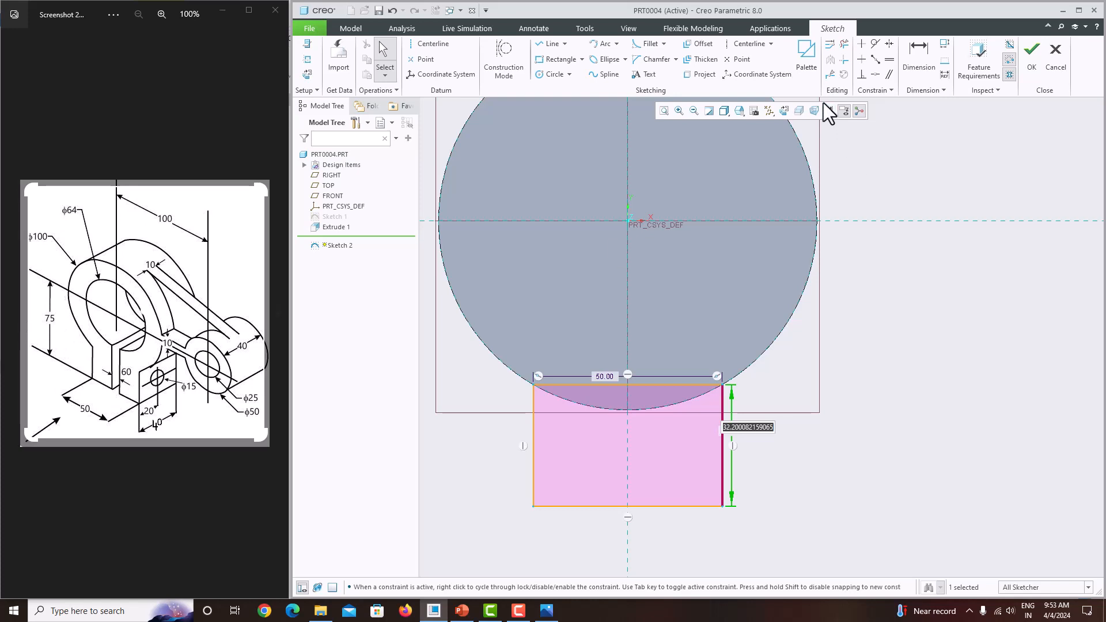
click(916, 54)
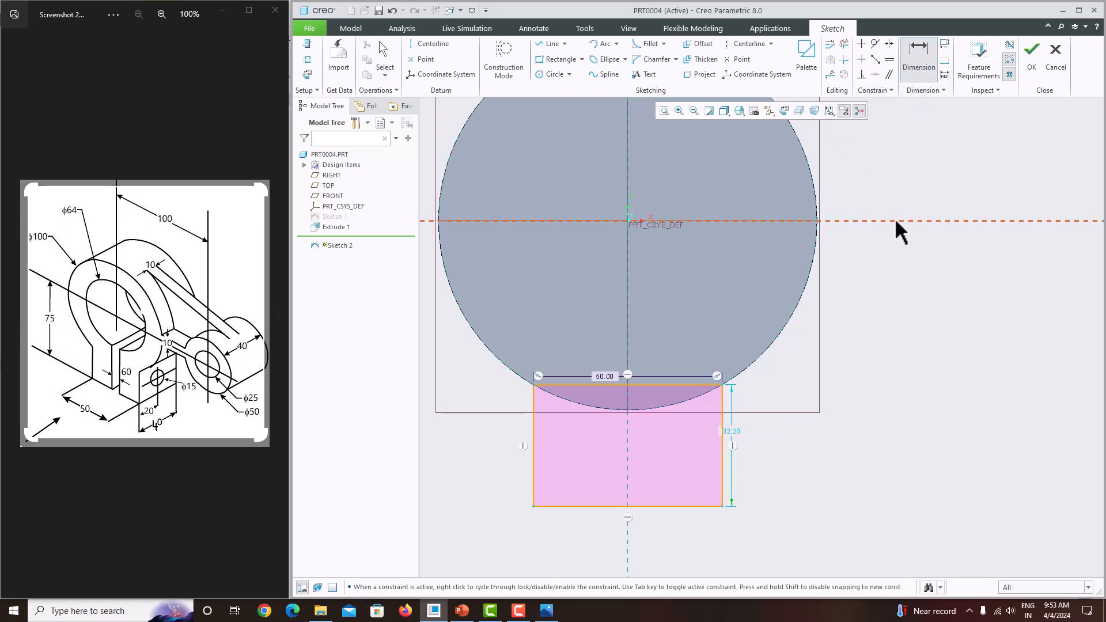
click(724, 505)
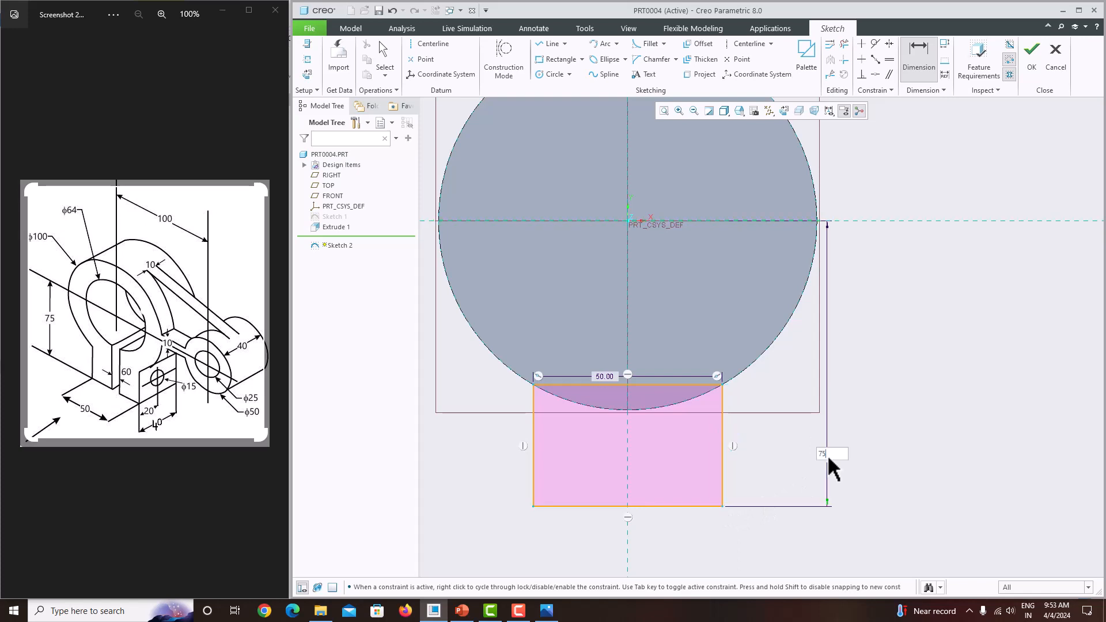
key(Return)
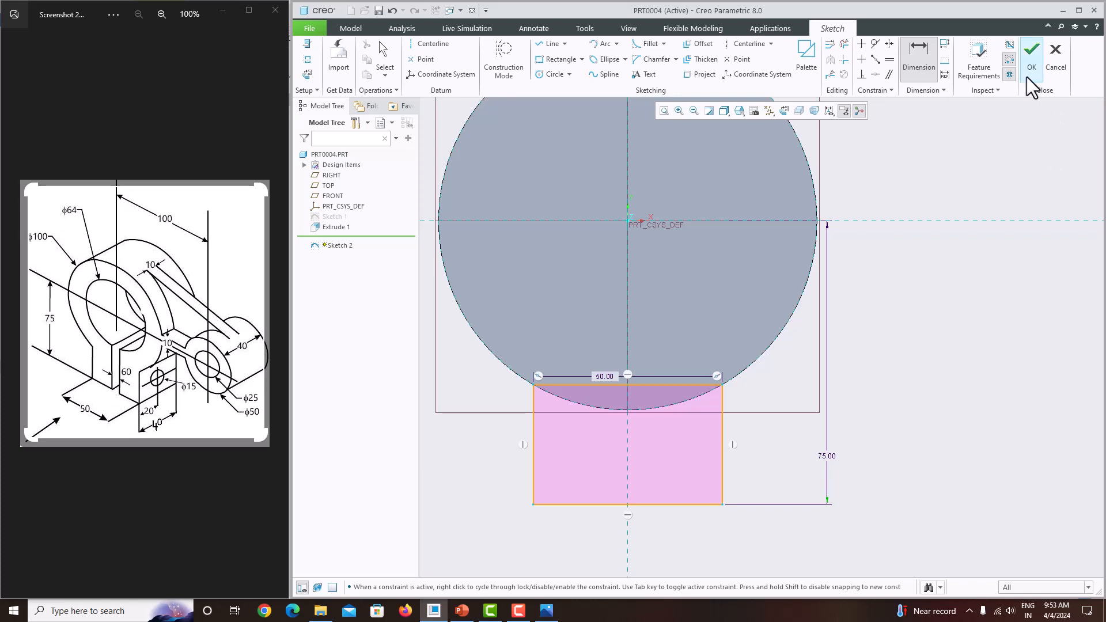
Step: Finish the rectangle sketch and extrude it as a solid block symmetrically about the sketch plane
click(1028, 58)
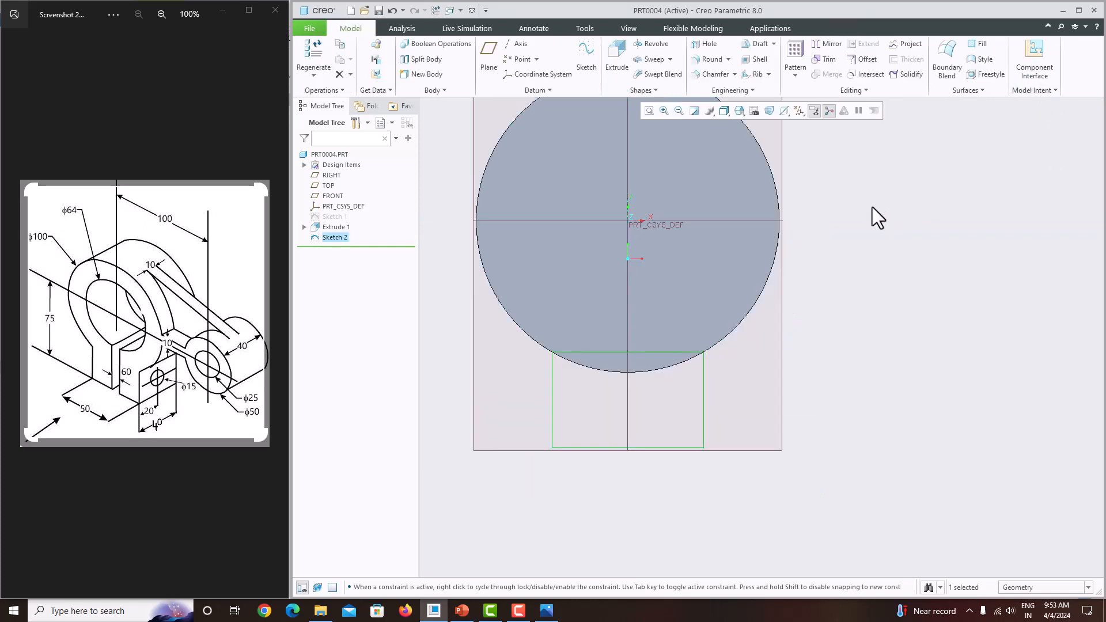
click(616, 58)
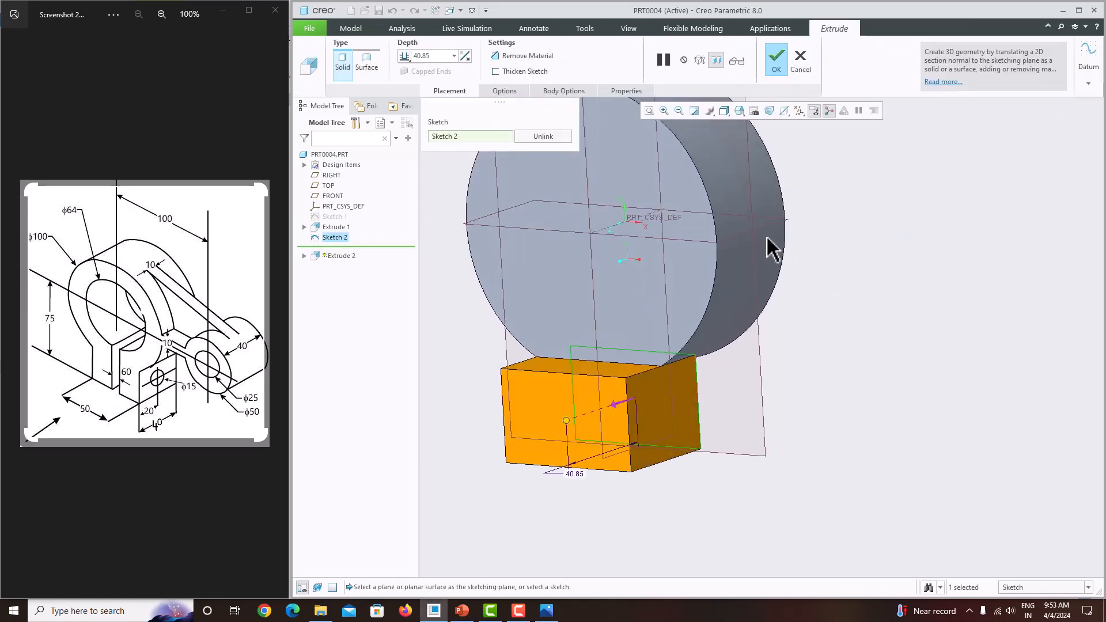
scroll(722, 333, down, 5)
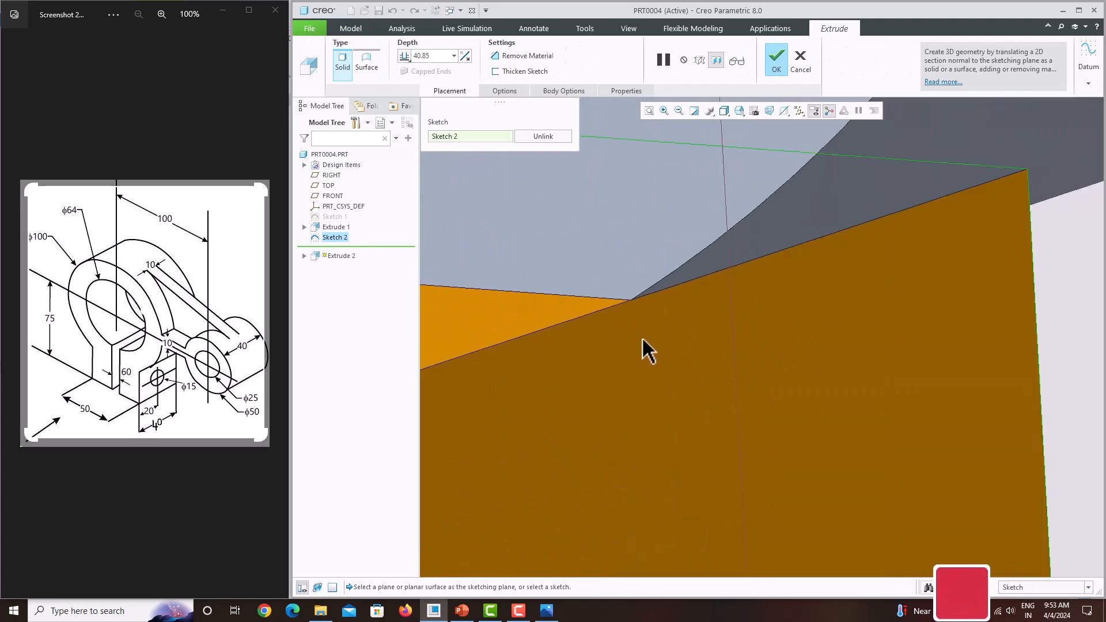
scroll(647, 352, up, 5)
middle_drag(646, 347, 723, 331)
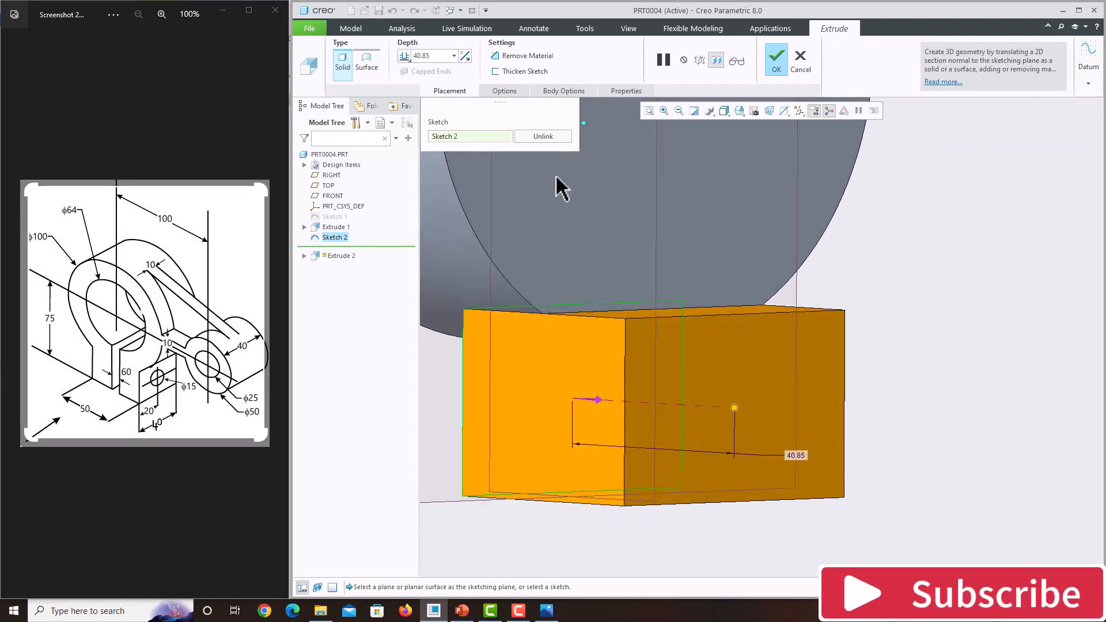
click(405, 56)
click(416, 82)
middle_drag(639, 277, 654, 346)
scroll(530, 395, down, 5)
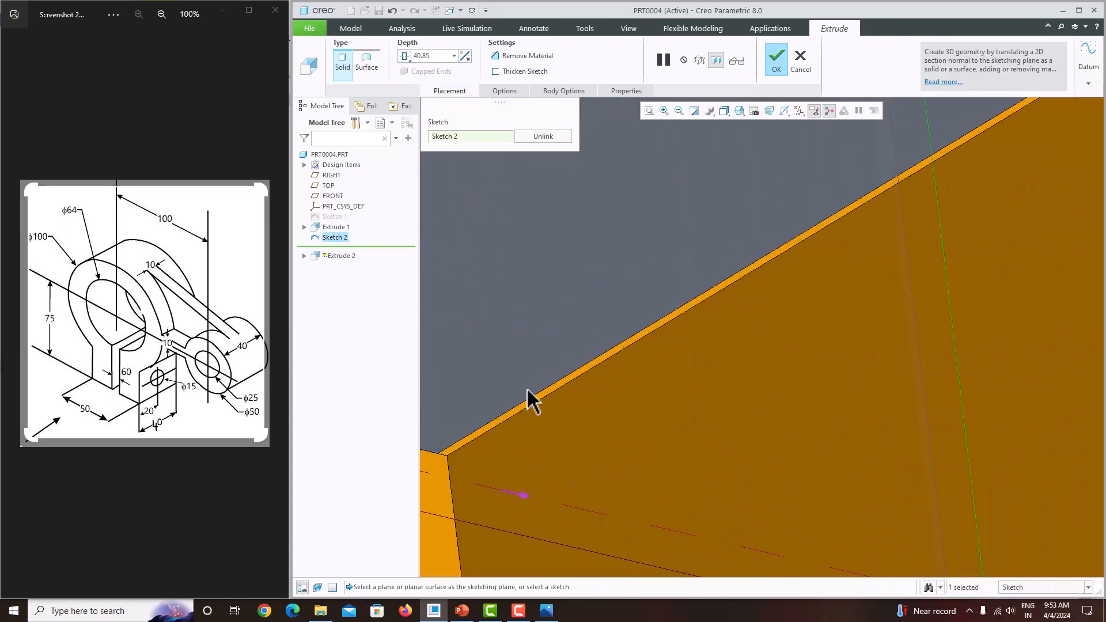
scroll(533, 407, up, 5)
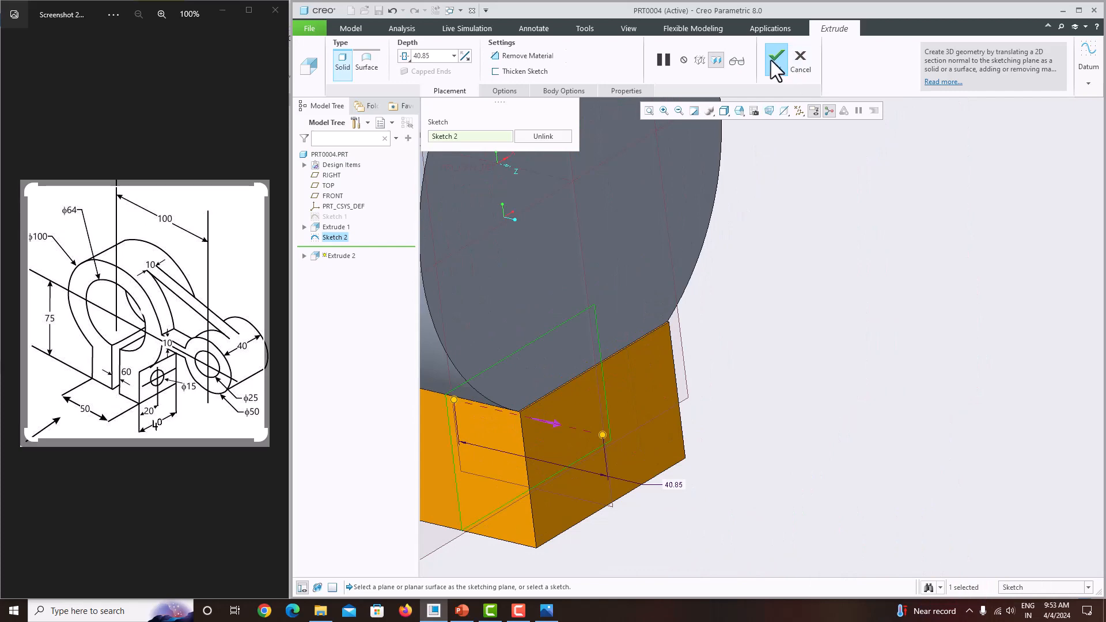
click(772, 59)
Step: Reopen the block's rectangle sketch for editing and orient it parallel to the screen
click(335, 236)
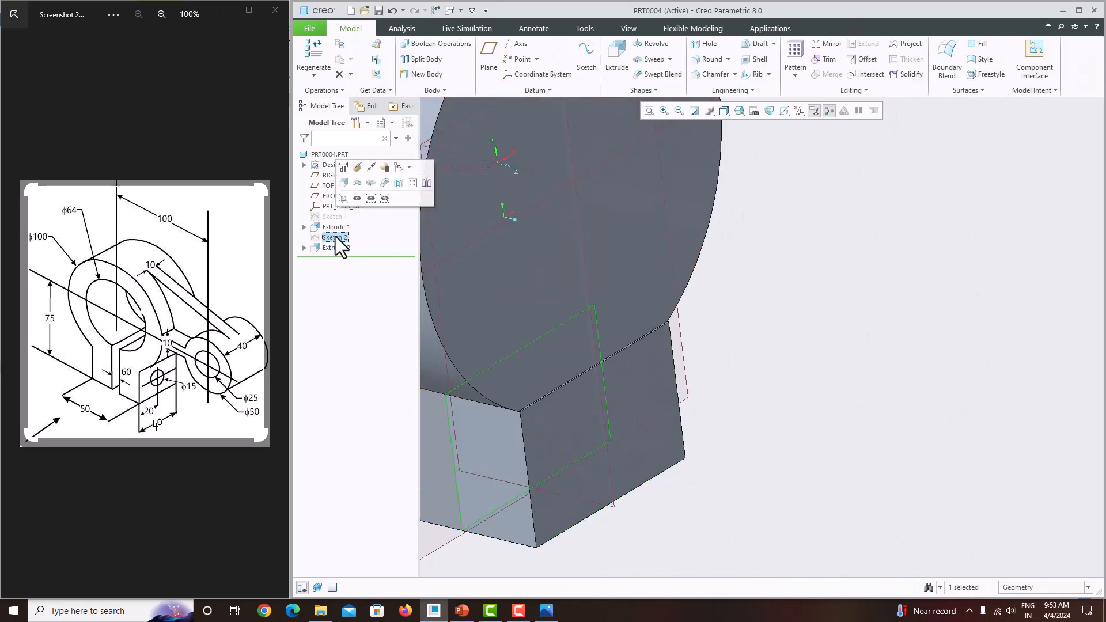
click(365, 180)
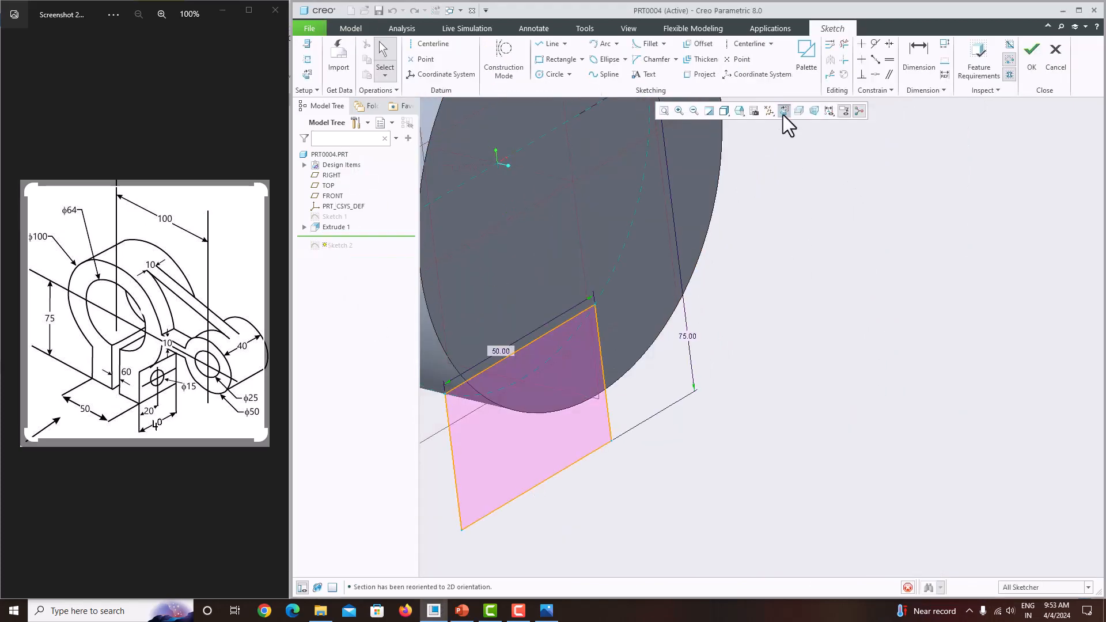
click(783, 113)
click(664, 111)
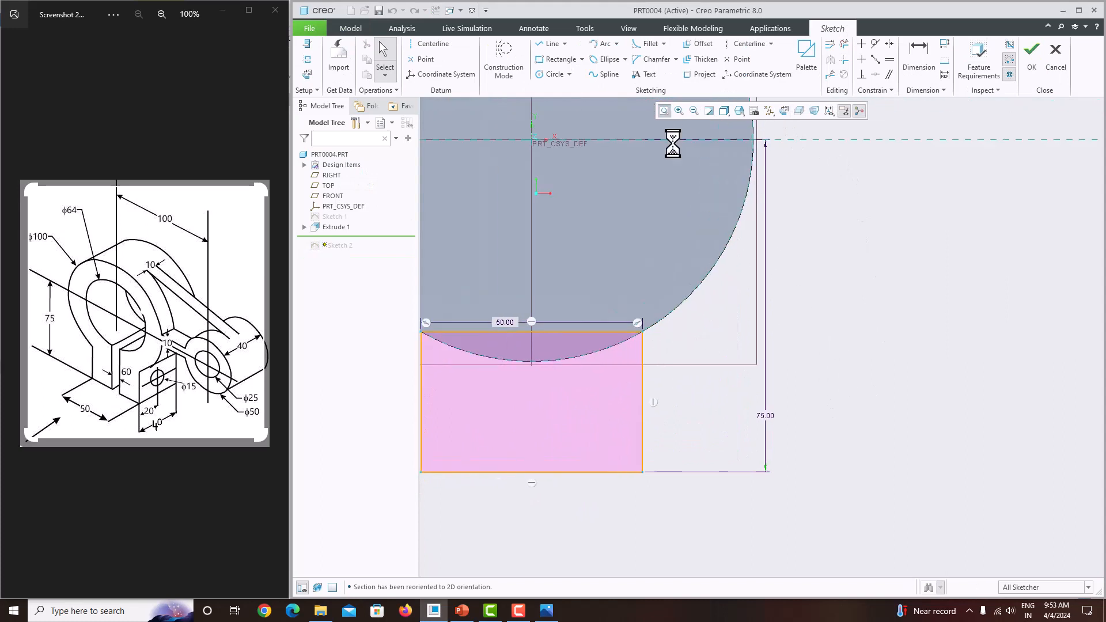
scroll(716, 471, down, 3)
scroll(705, 454, up, 2)
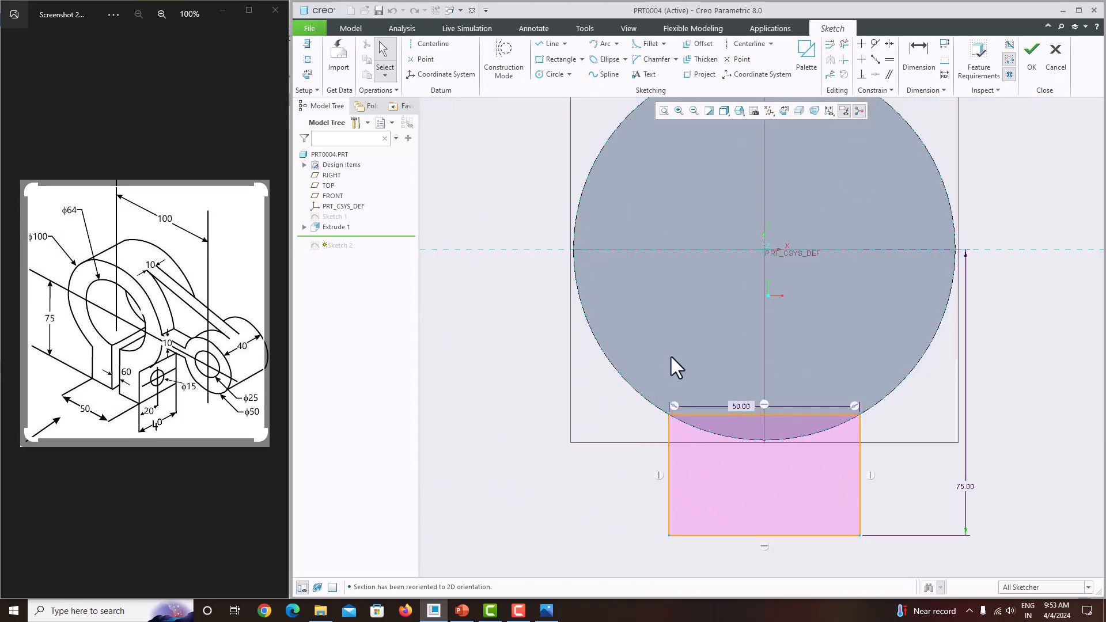
Step: Draw three connected lines extending the rectangle about 18 upward into the cylinder, from one upper corner to the other
click(549, 44)
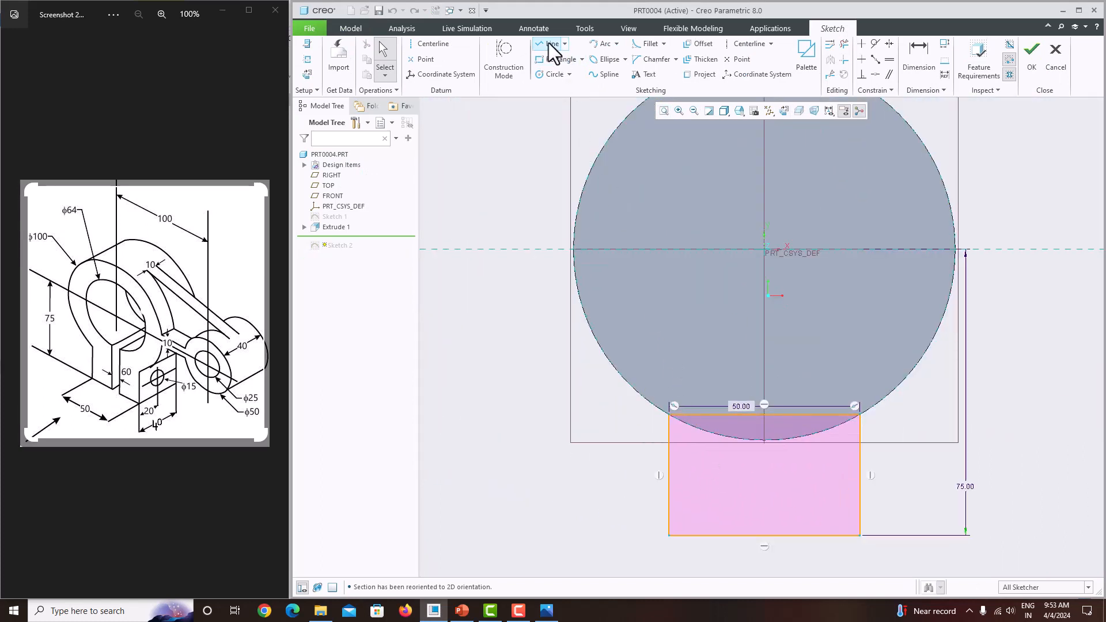
click(669, 415)
click(668, 345)
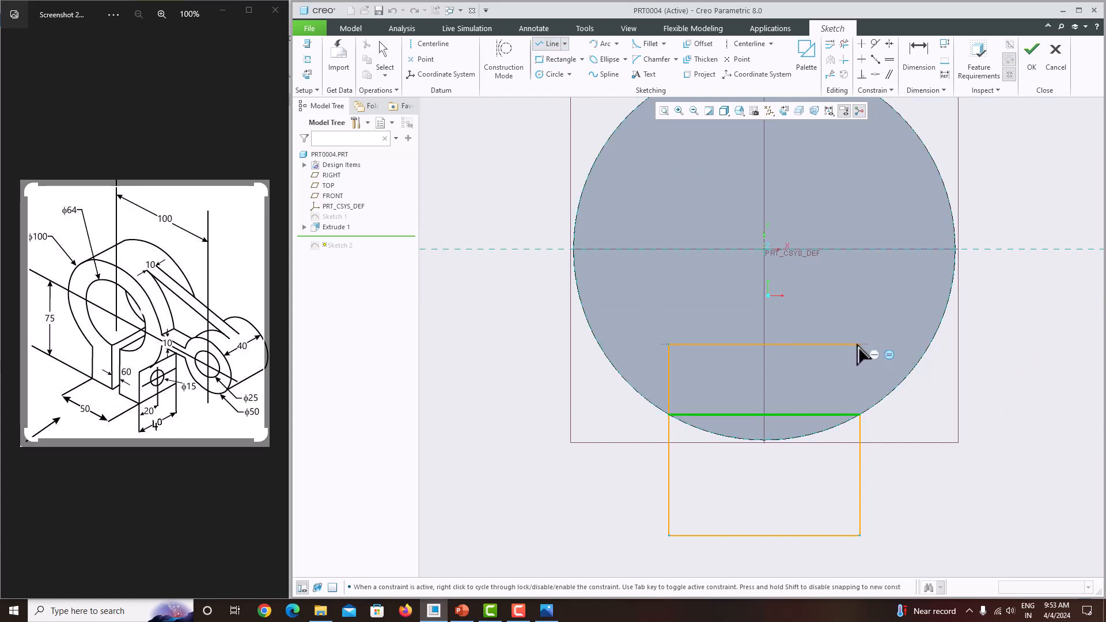
click(860, 345)
click(860, 414)
middle_click(878, 372)
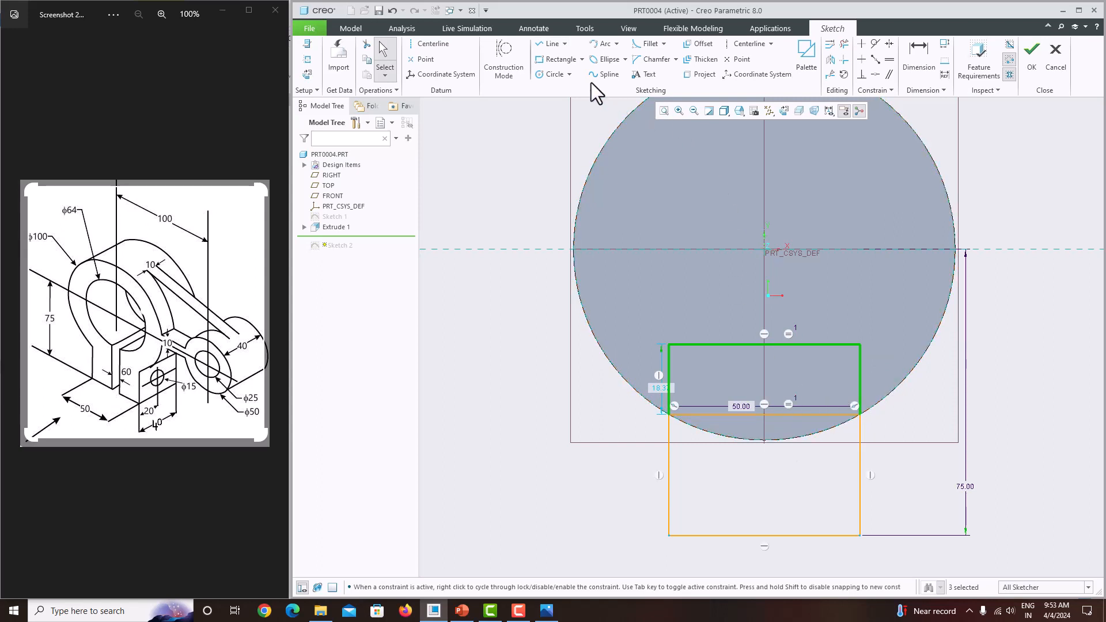
Step: Trim away the rectangle's original upper edge and finish the sketch
click(844, 45)
drag(766, 407, 732, 437)
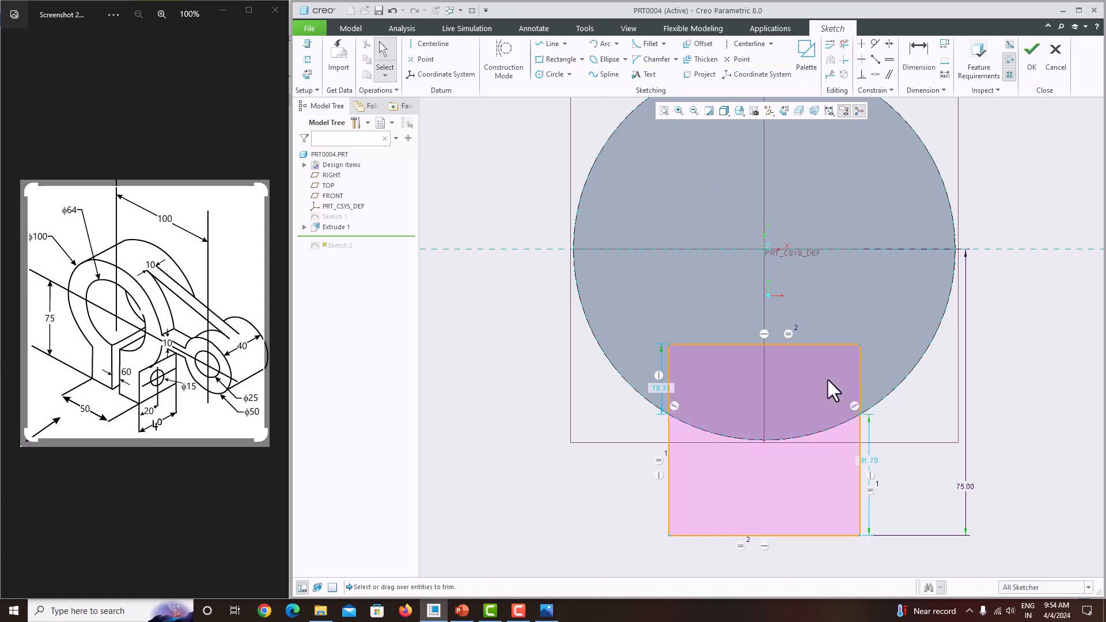
click(1030, 58)
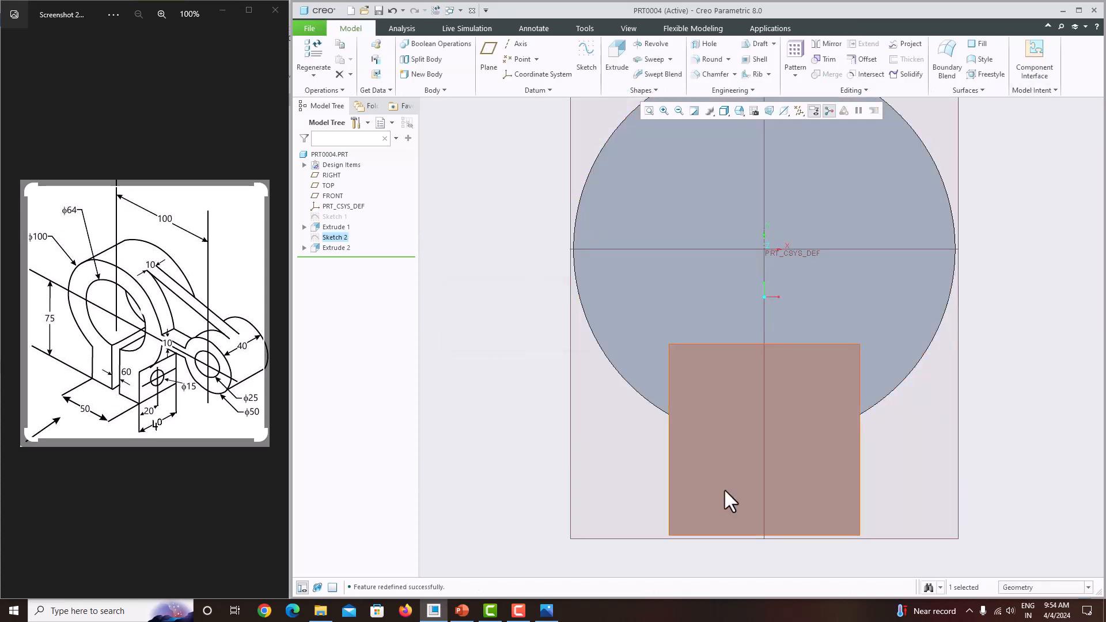
Step: Set the lower block's symmetric extrusion depth to 40
click(342, 248)
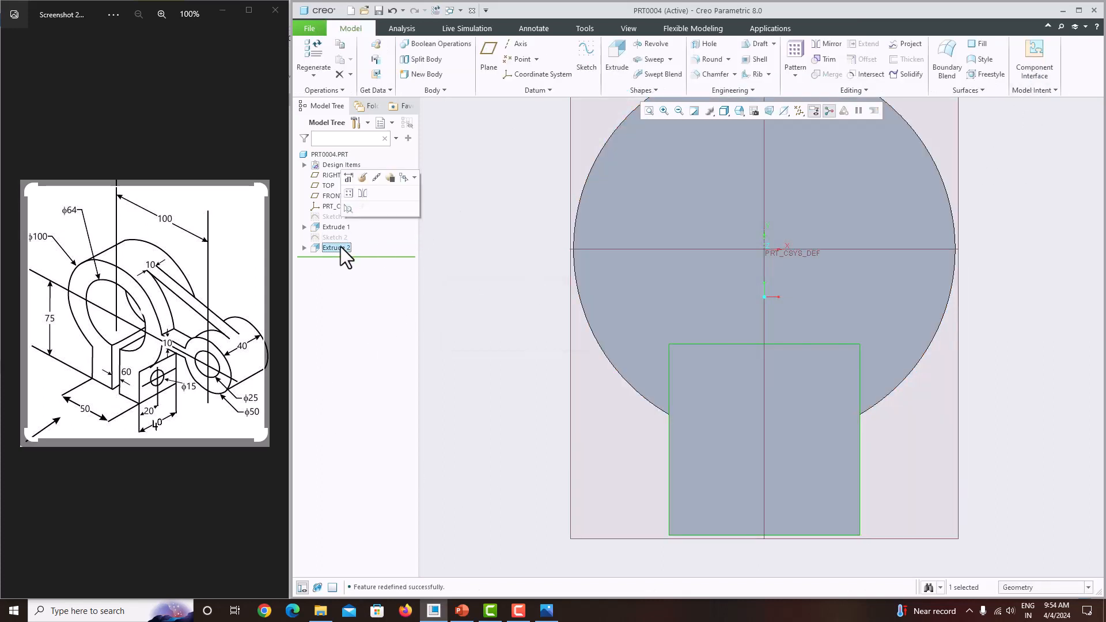
click(363, 174)
double_click(439, 55)
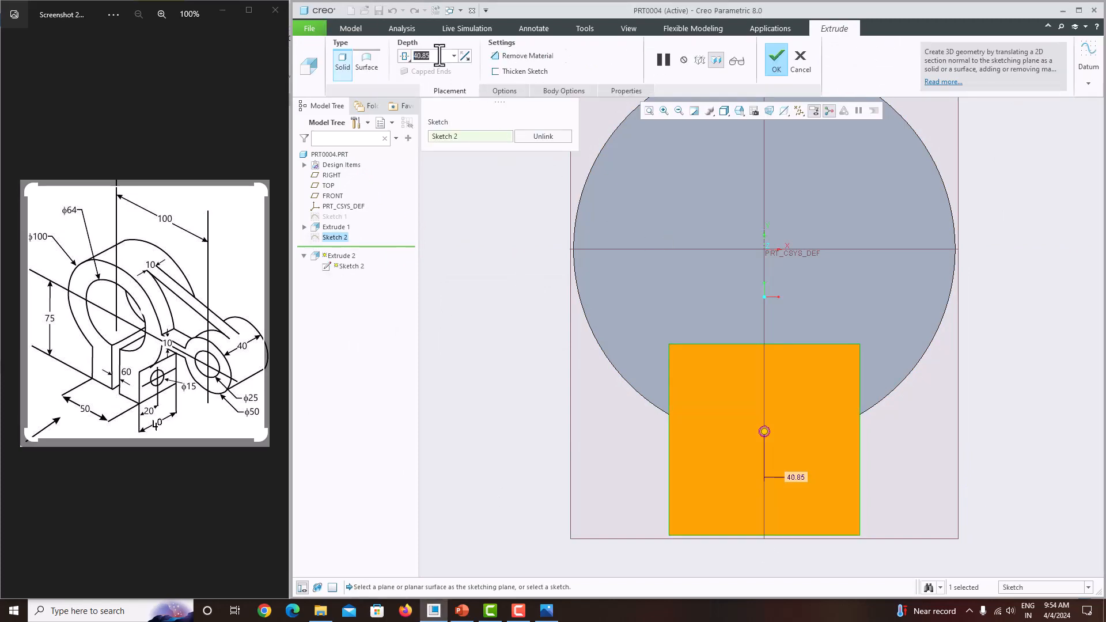
text(40)
key(Return)
middle_click(817, 323)
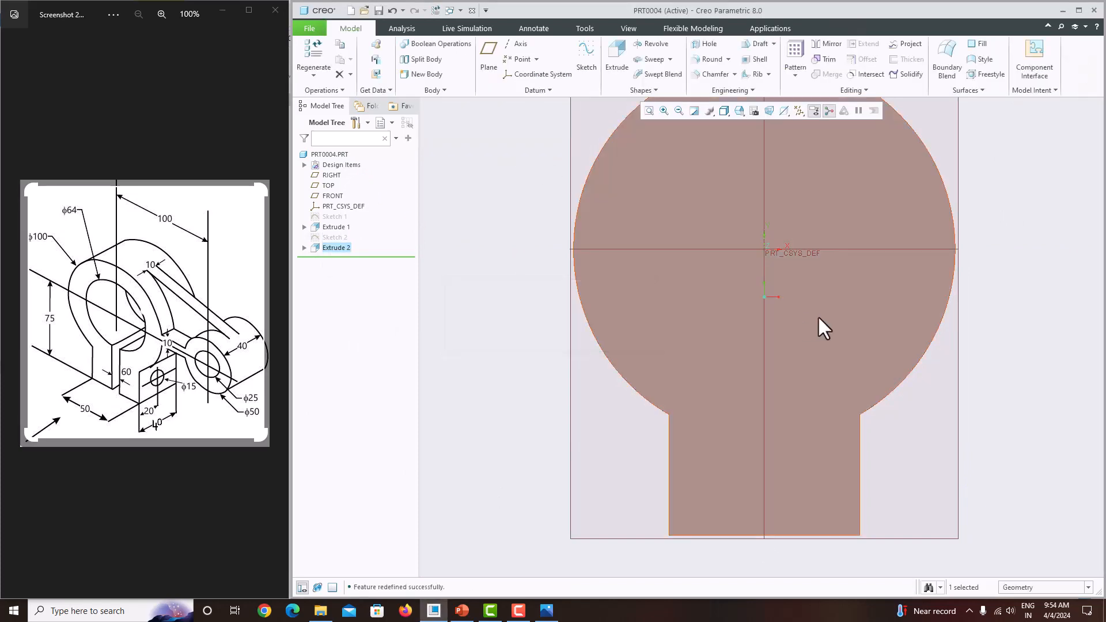
Step: Start a third sketch on the FRONT datum plane and orient it parallel to the screen
middle_drag(819, 324, 675, 329)
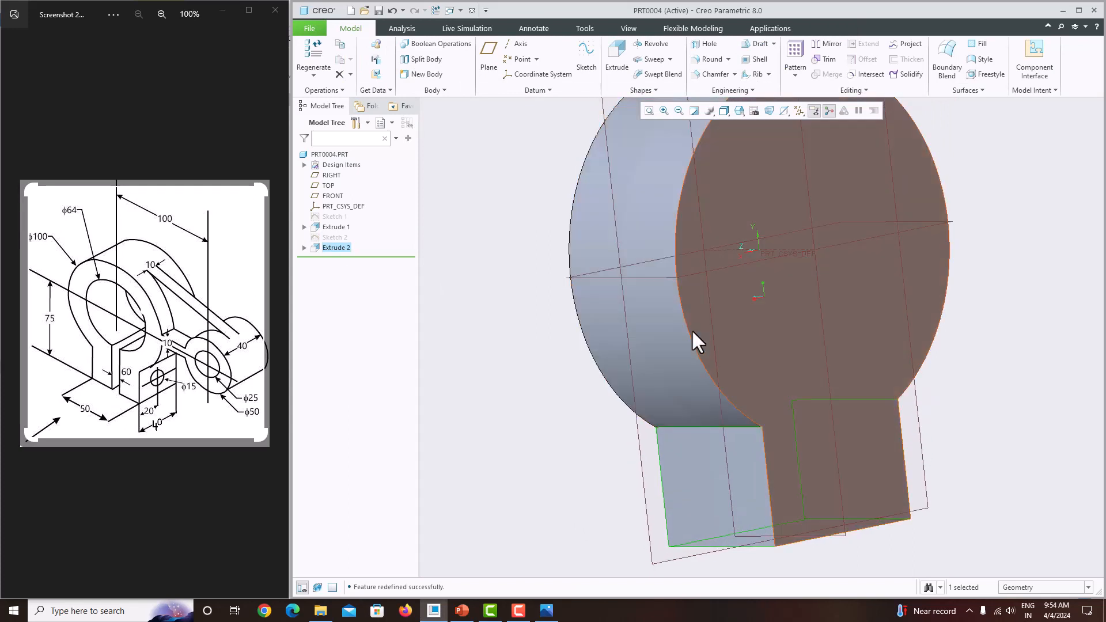
scroll(692, 375, up, 4)
middle_drag(692, 374, 780, 387)
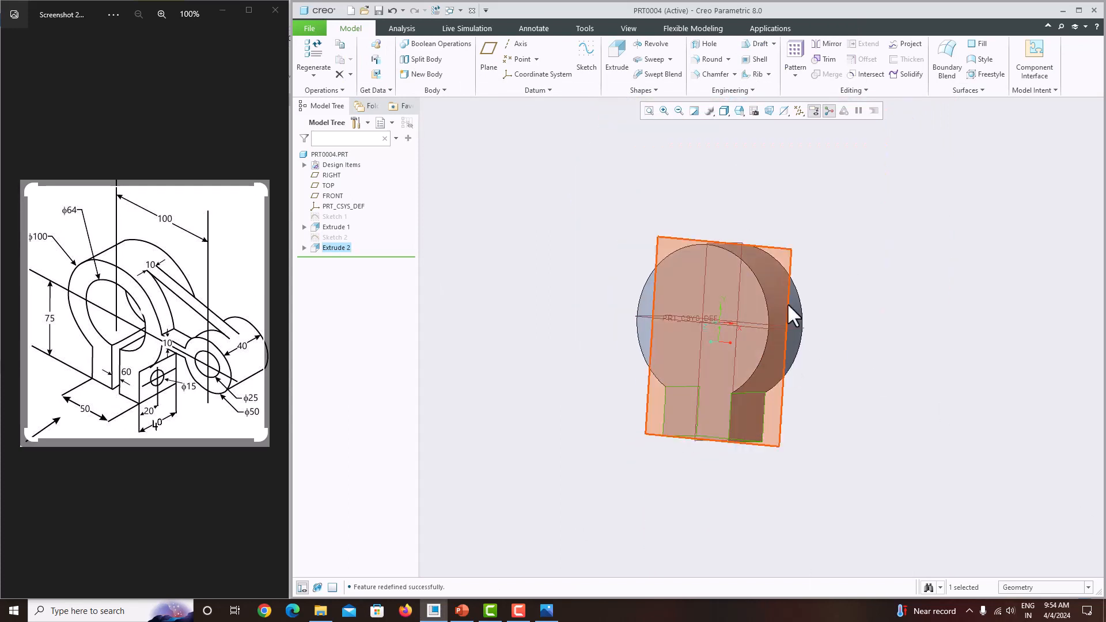
middle_drag(792, 311, 817, 316)
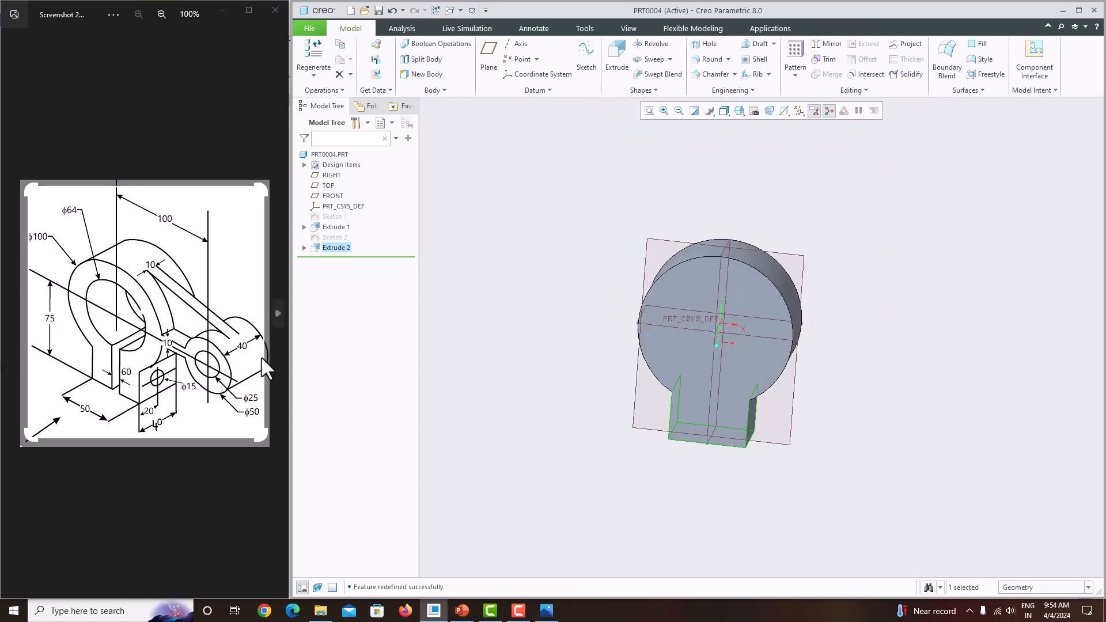
click(795, 258)
click(582, 67)
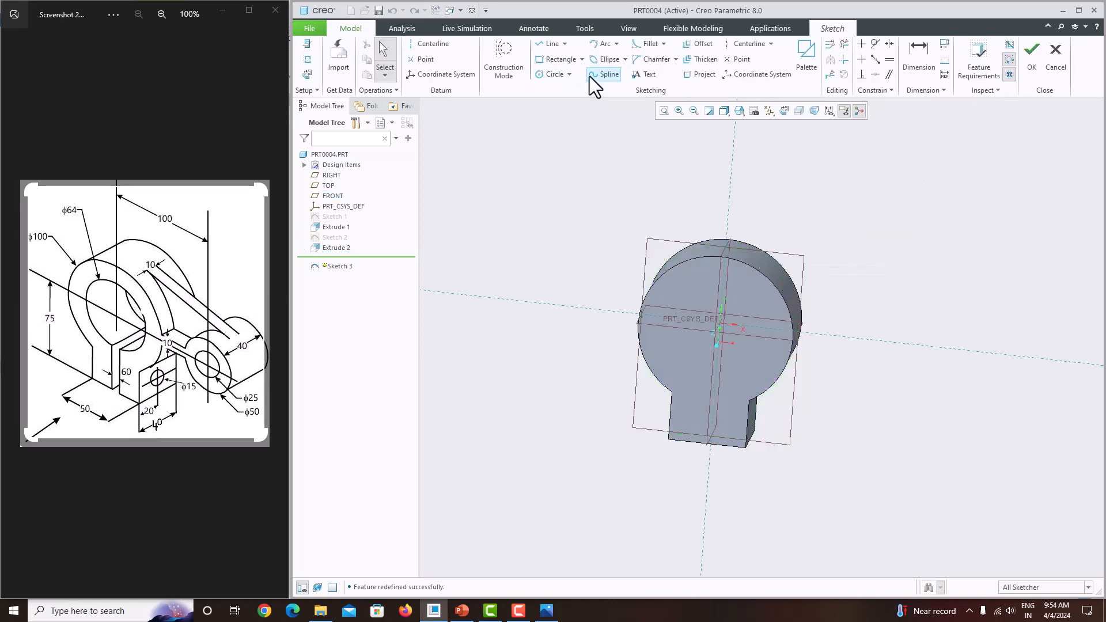
click(788, 110)
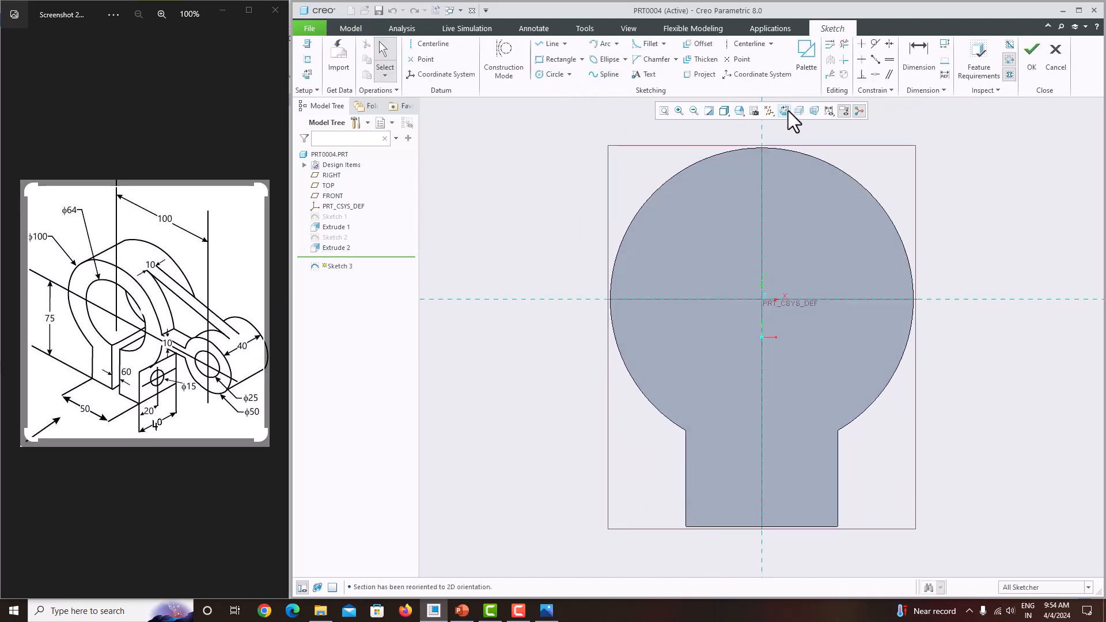
Step: Add the large cylinder's outer surface as a reference for the third sketch
click(307, 60)
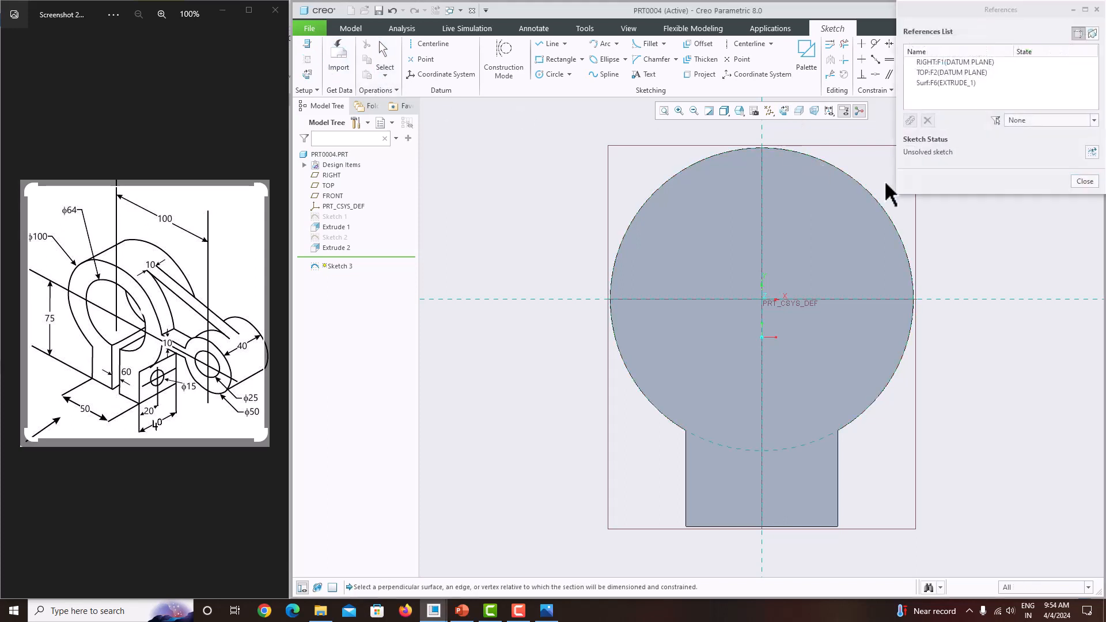
click(1084, 181)
Step: Sketch a circle about 47 in diameter on the horizontal reference, centred about 122 to the right of the vertical reference
scroll(894, 301, down, 1)
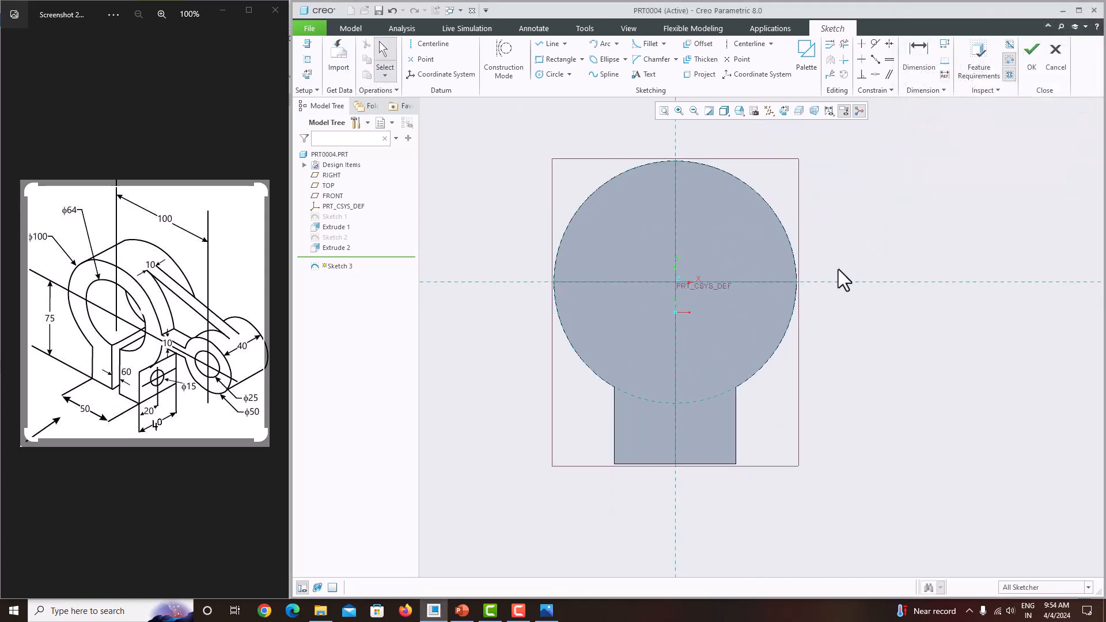
click(552, 74)
click(972, 282)
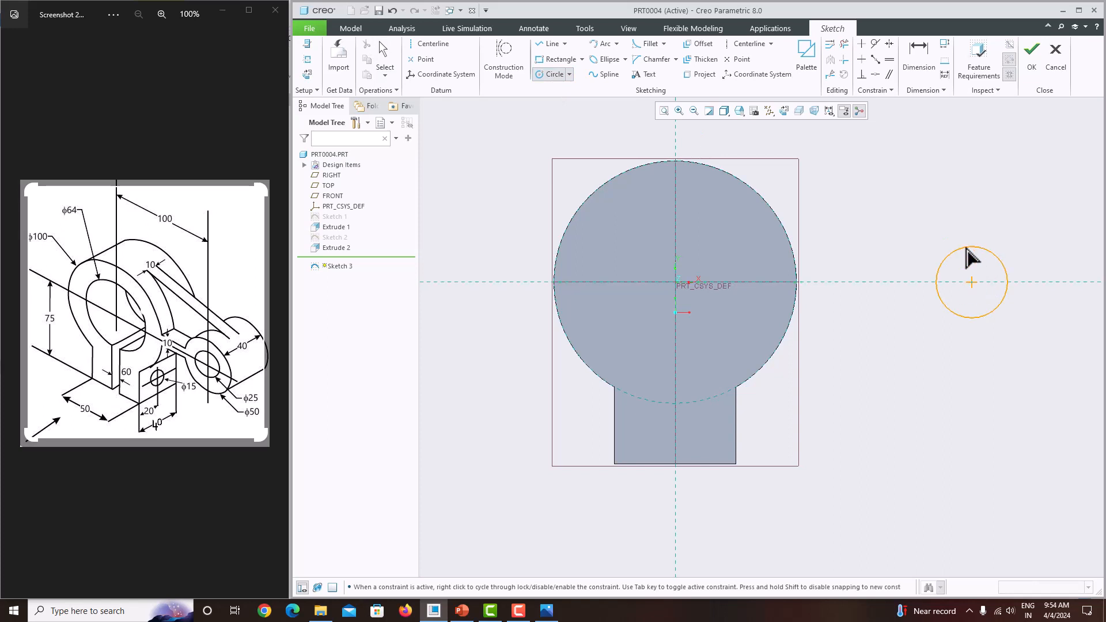
click(960, 239)
middle_click(902, 204)
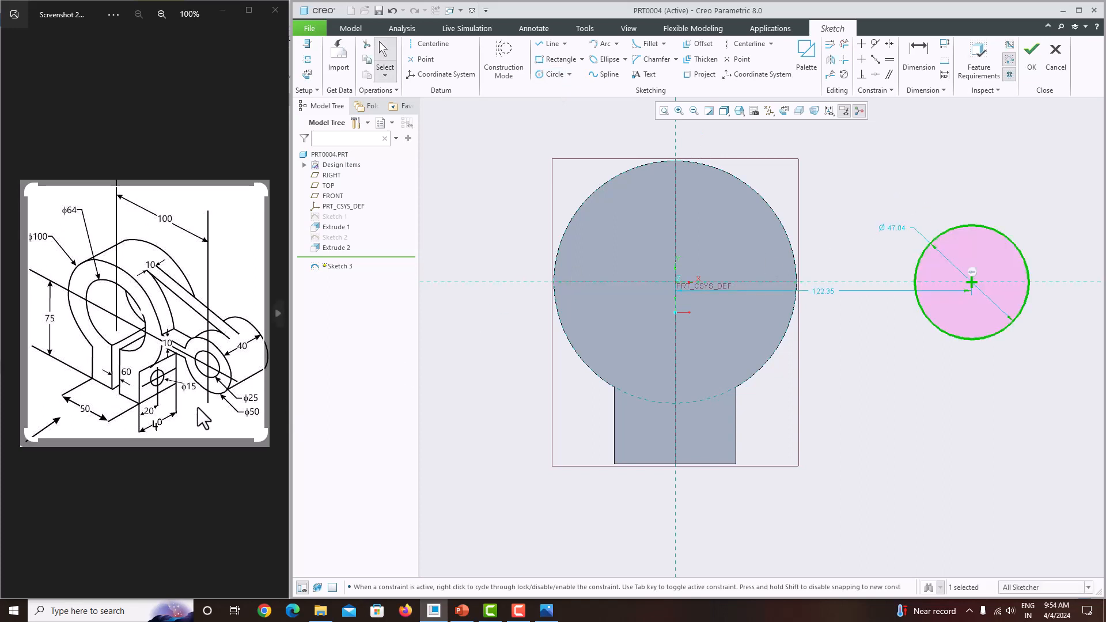
Step: Set the circle's diameter to 50 and its centre distance from the vertical reference to 100
double_click(898, 227)
text(50)
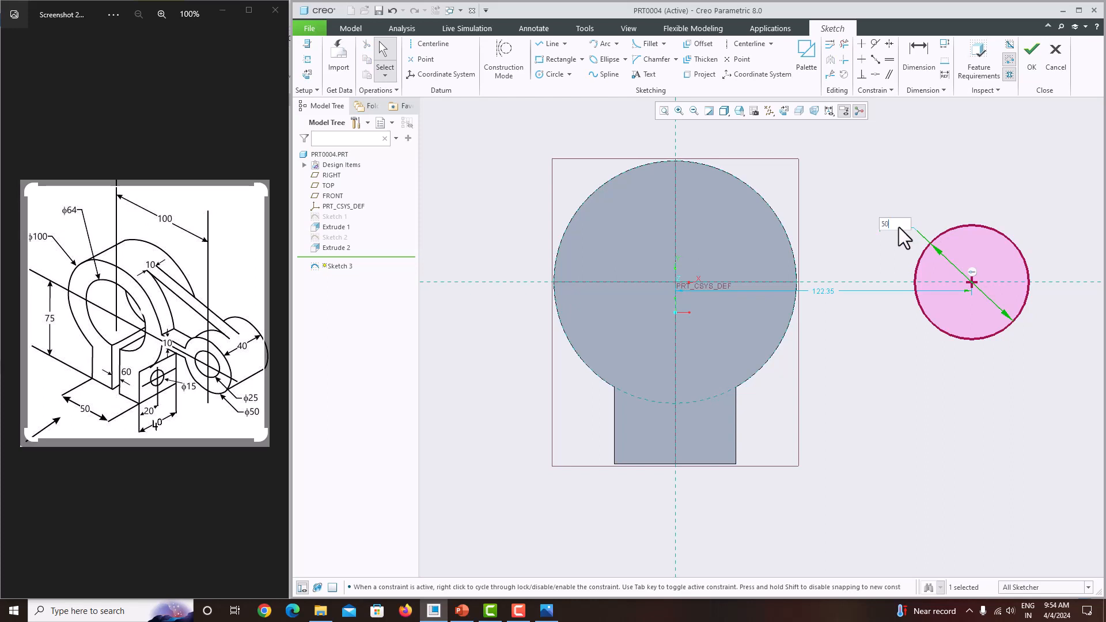
key(Return)
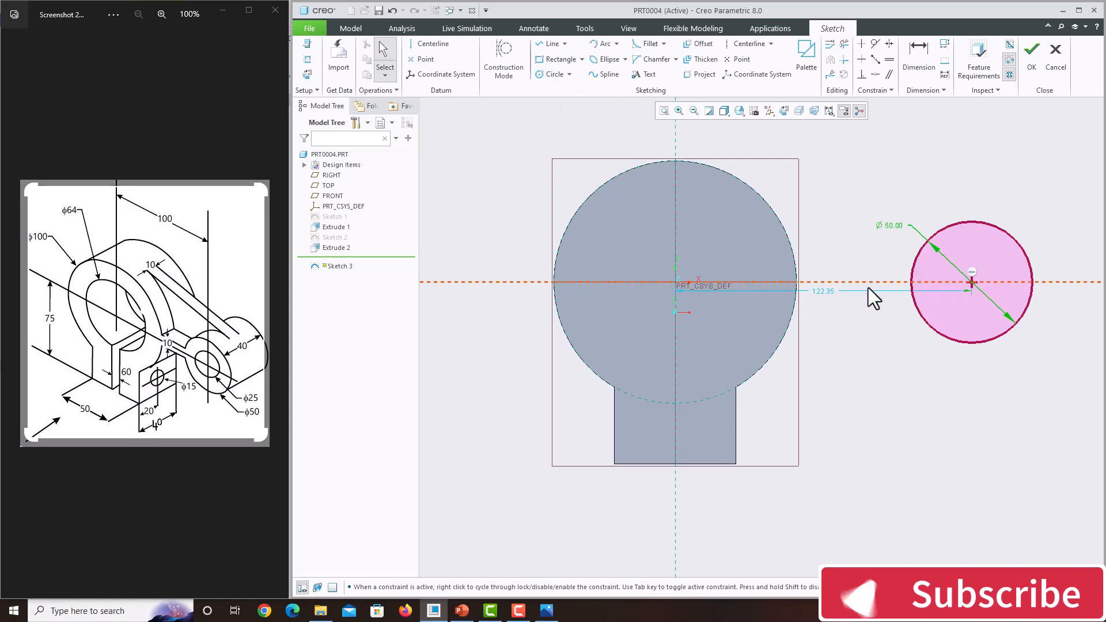
double_click(822, 291)
text(100)
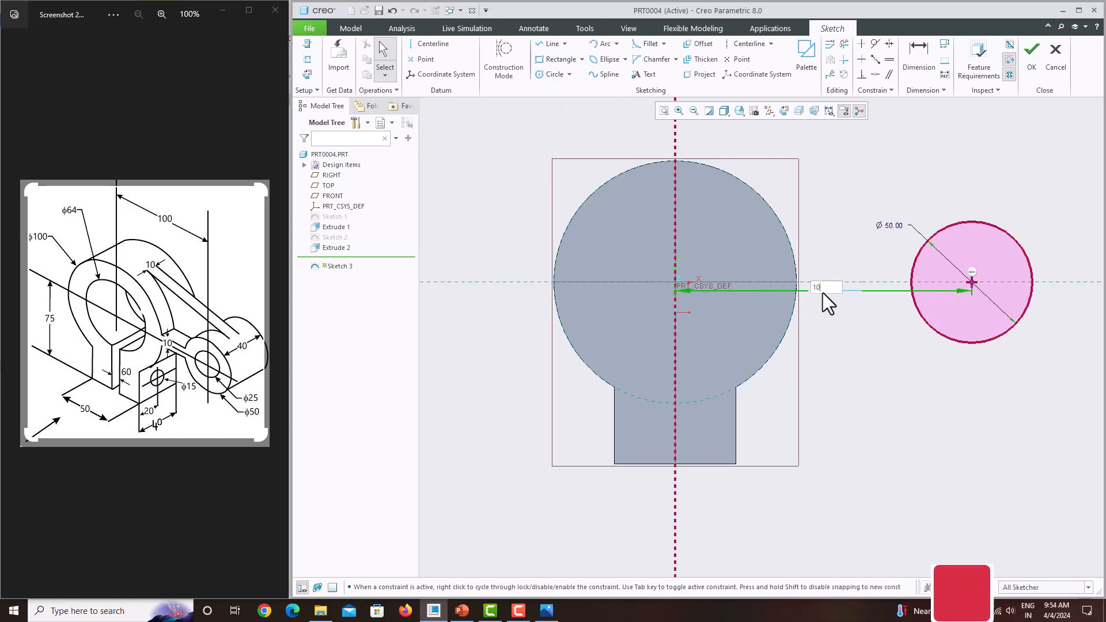
key(Return)
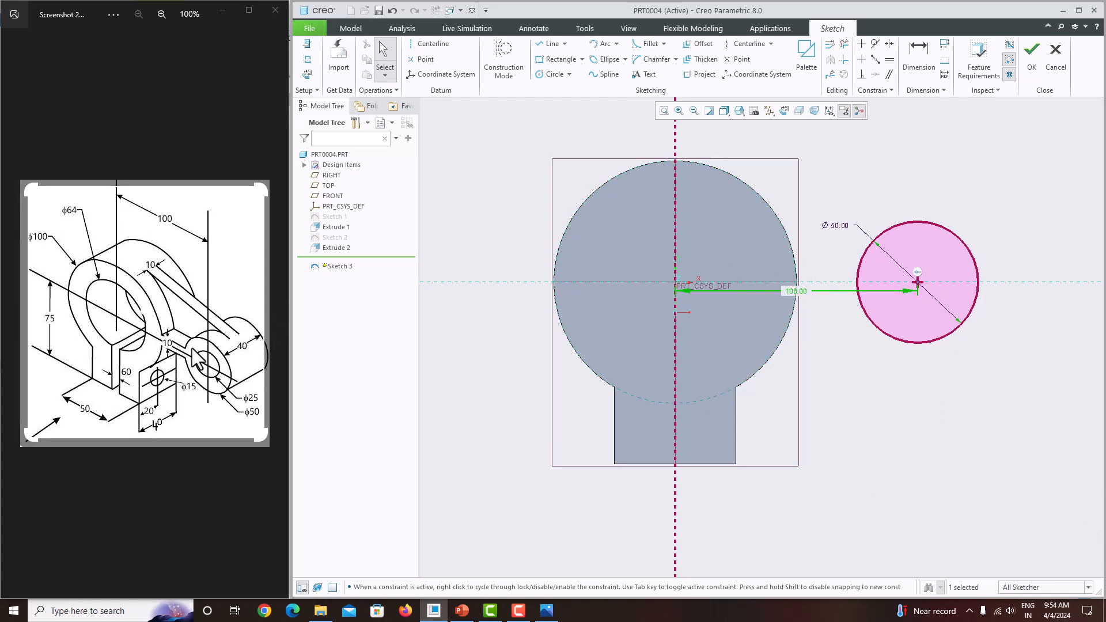
Step: Sketch a rectangle about 11.6 high, symmetric about the horizontal reference, bridging the large cylinder and the 50 diameter circle
click(549, 59)
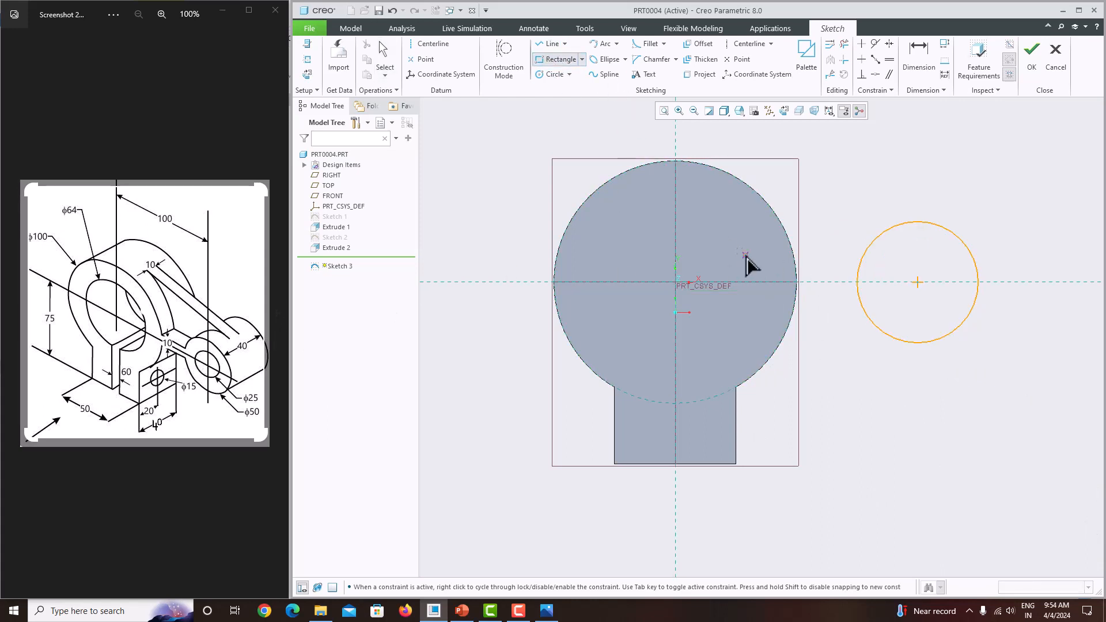
click(796, 268)
click(856, 296)
middle_click(833, 253)
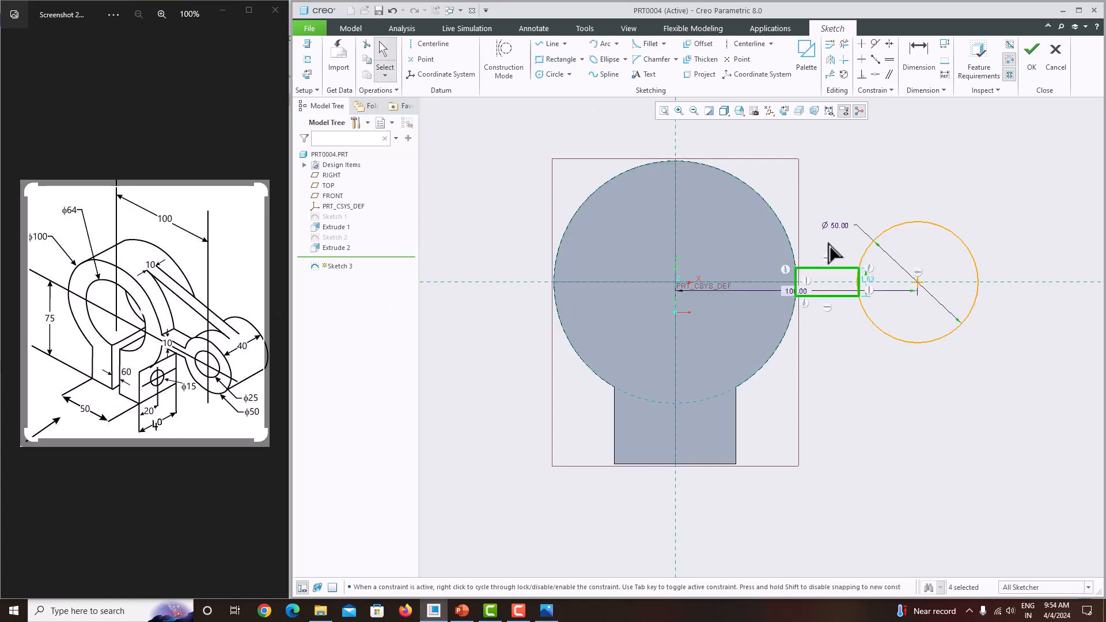
Step: Set the height of the rectangle bridging the large cylinder and the boss circle to 10
scroll(832, 242, down, 4)
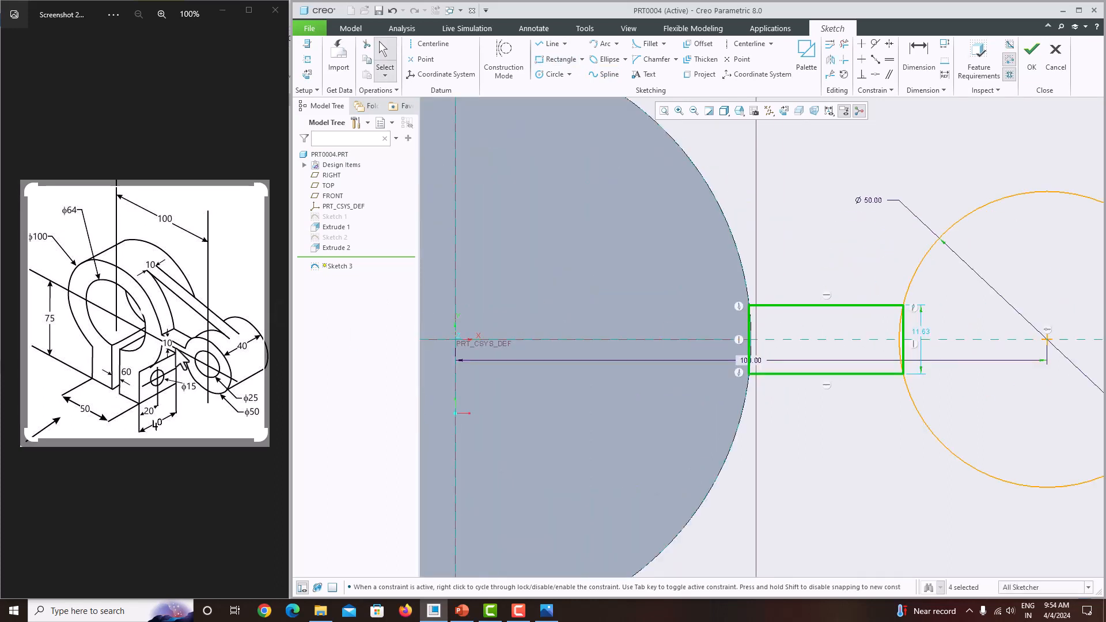
double_click(919, 332)
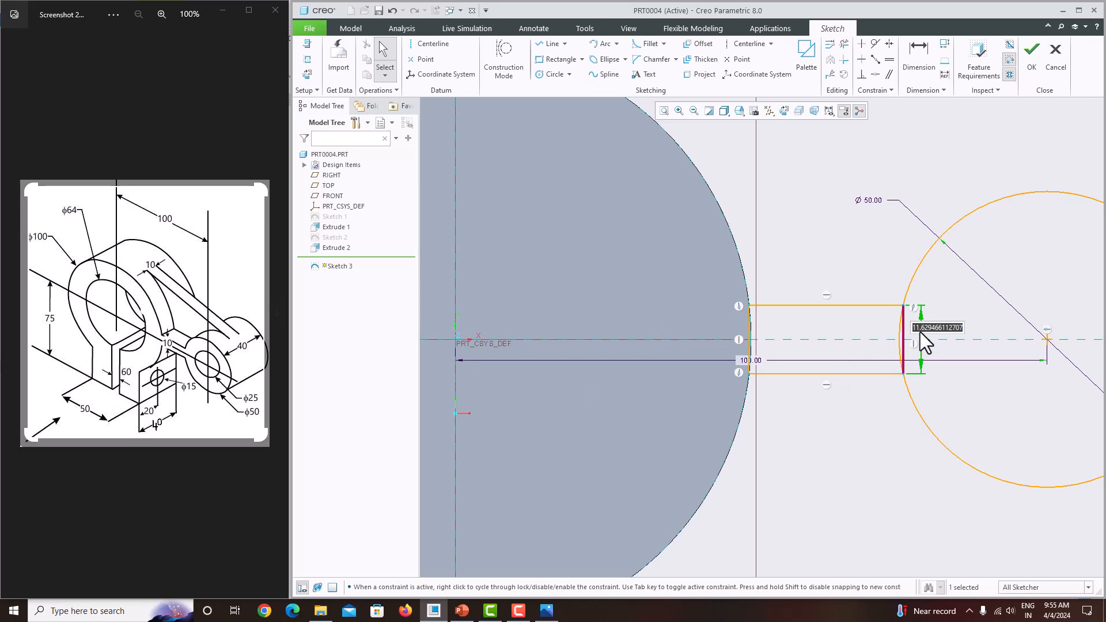
text(10)
key(Return)
scroll(772, 346, up, 3)
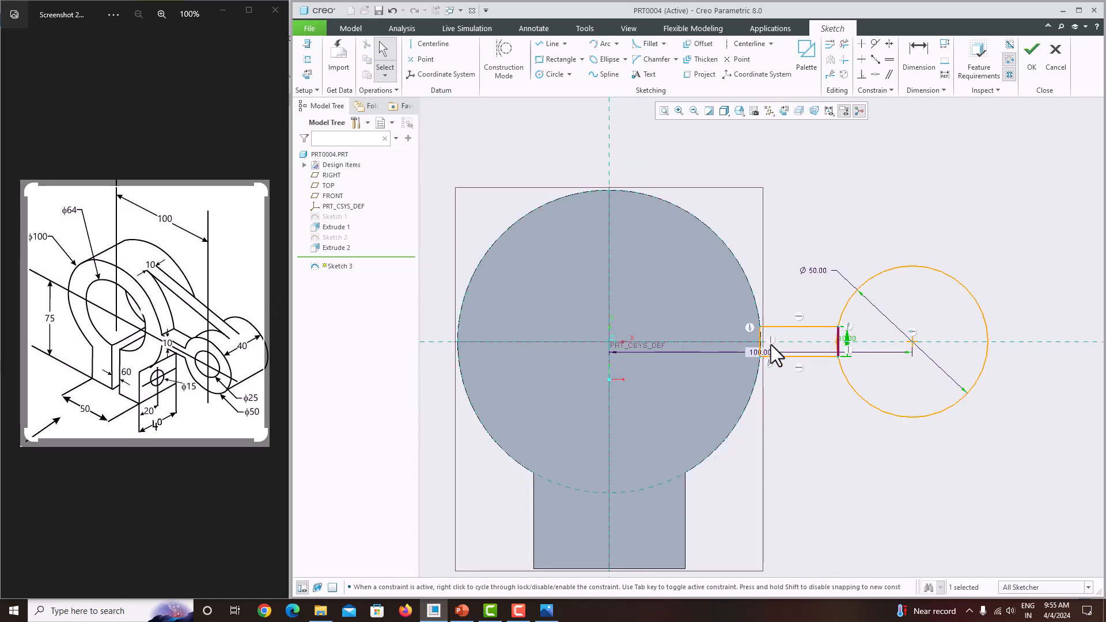
Step: Sketch three lines extending the rectangle about 13.8 into the large cylinder, closed by a vertical end line
scroll(756, 339, down, 3)
click(541, 44)
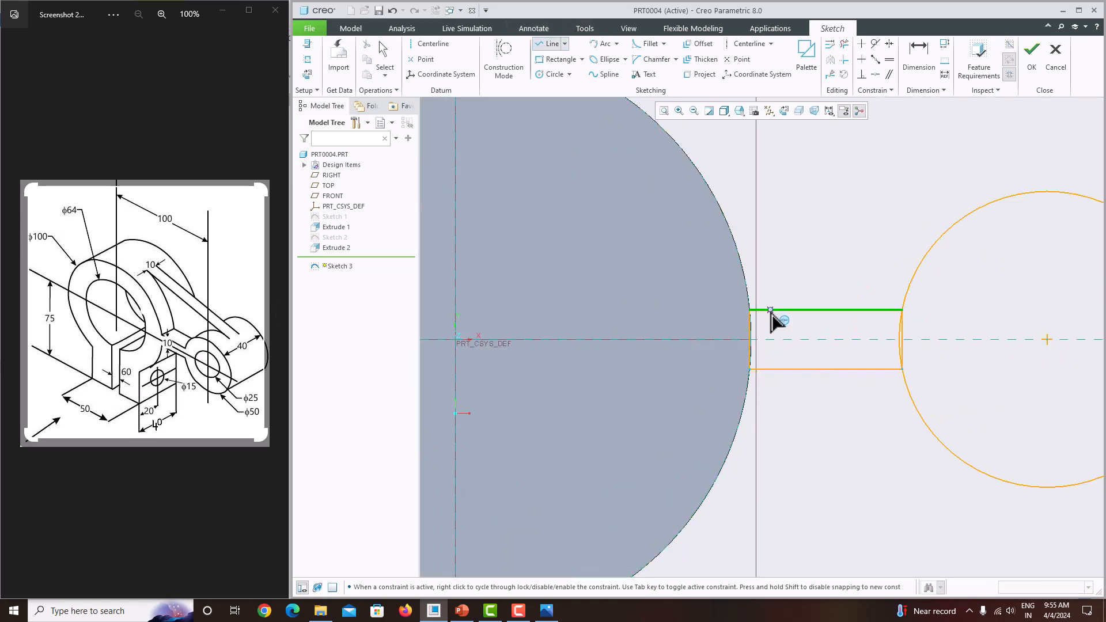
click(749, 310)
click(667, 311)
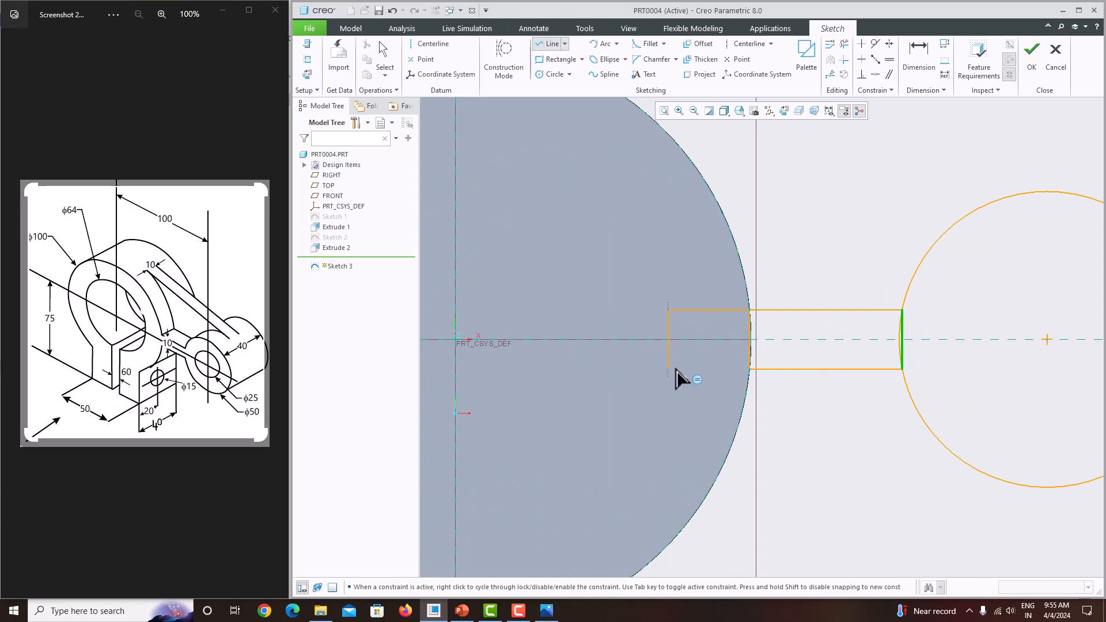
click(668, 368)
click(748, 369)
middle_click(779, 340)
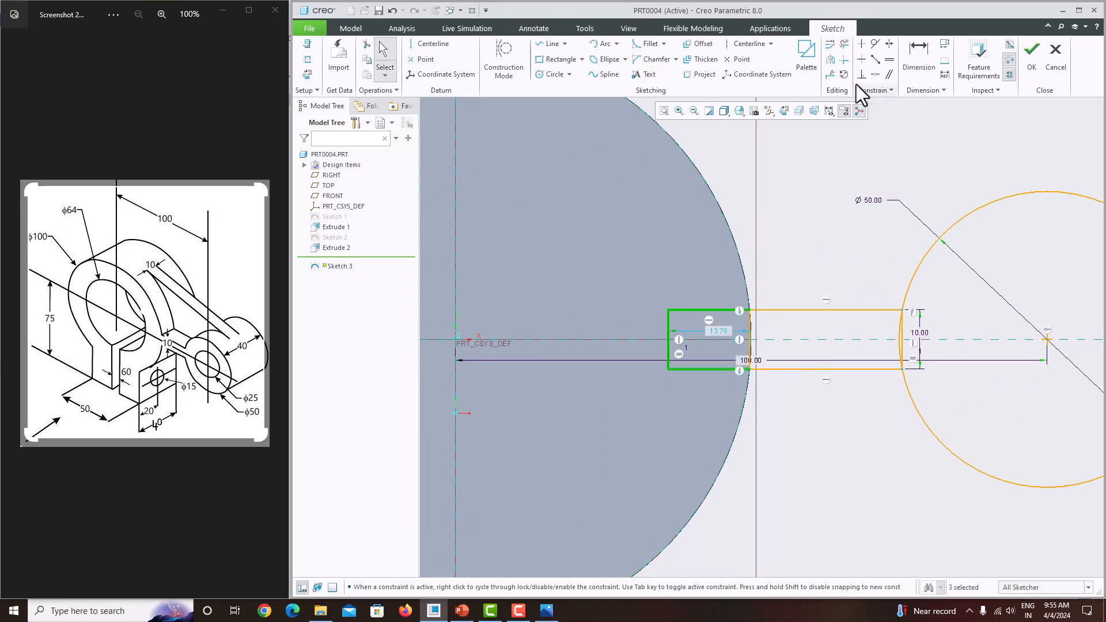
Step: Trim the rectangle's two vertical ends and the circle's arc inside the web into one closed profile, and finish the sketch
click(843, 46)
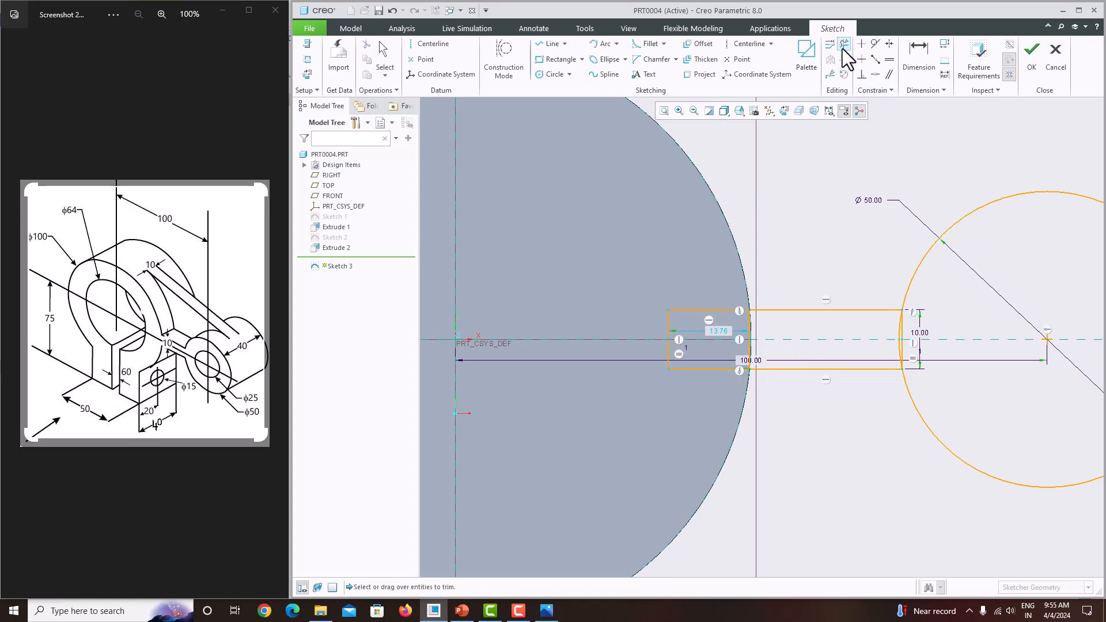
click(755, 324)
drag(770, 353, 798, 346)
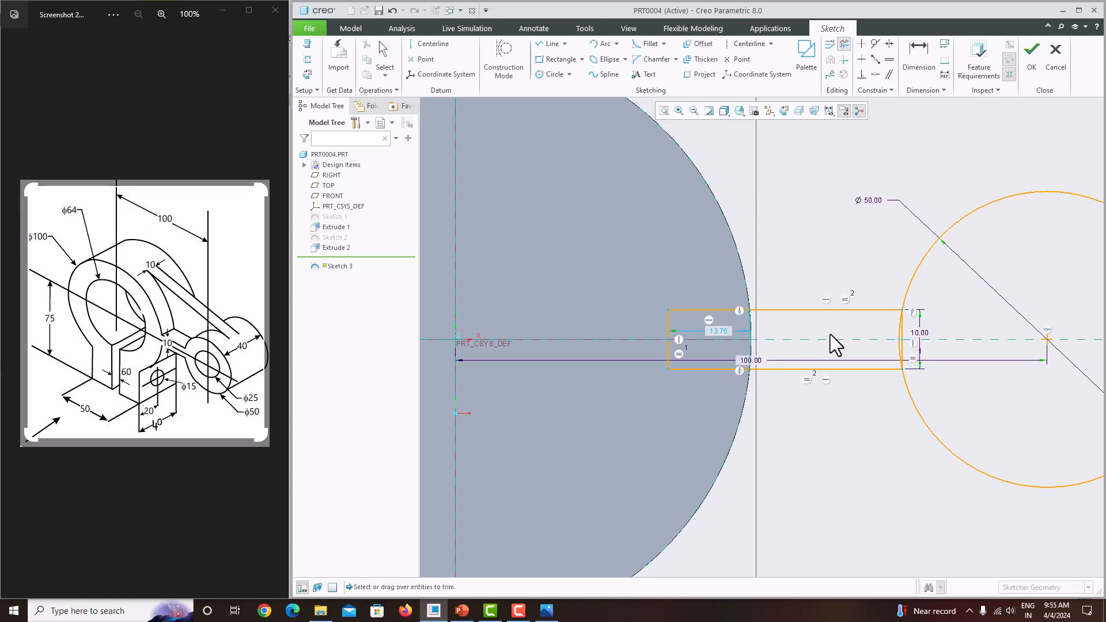
click(903, 338)
click(919, 349)
middle_click(876, 337)
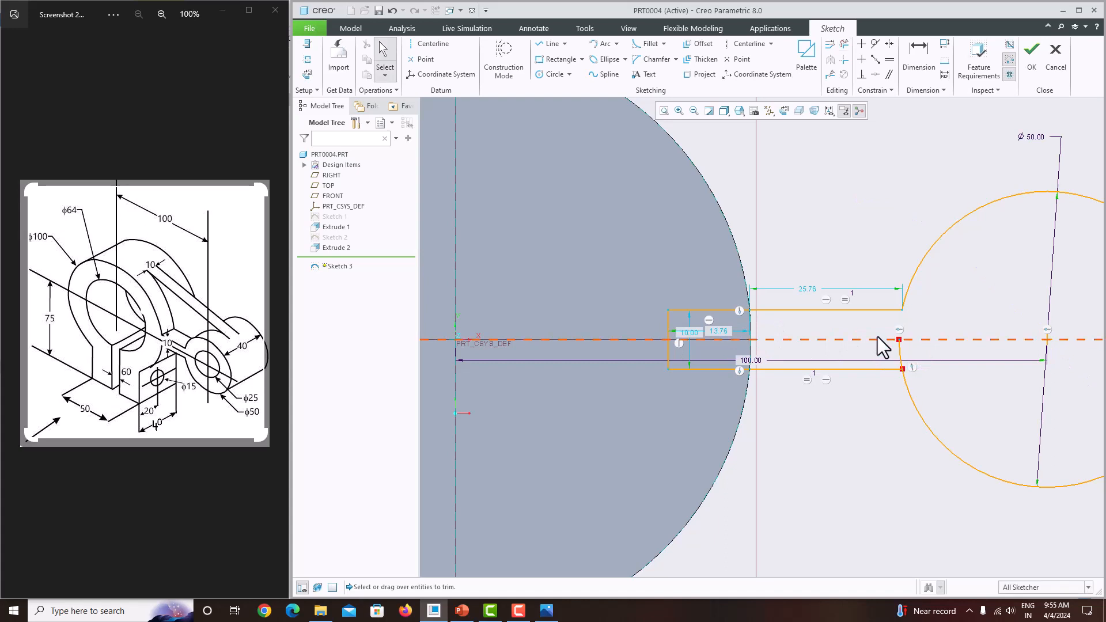
click(844, 44)
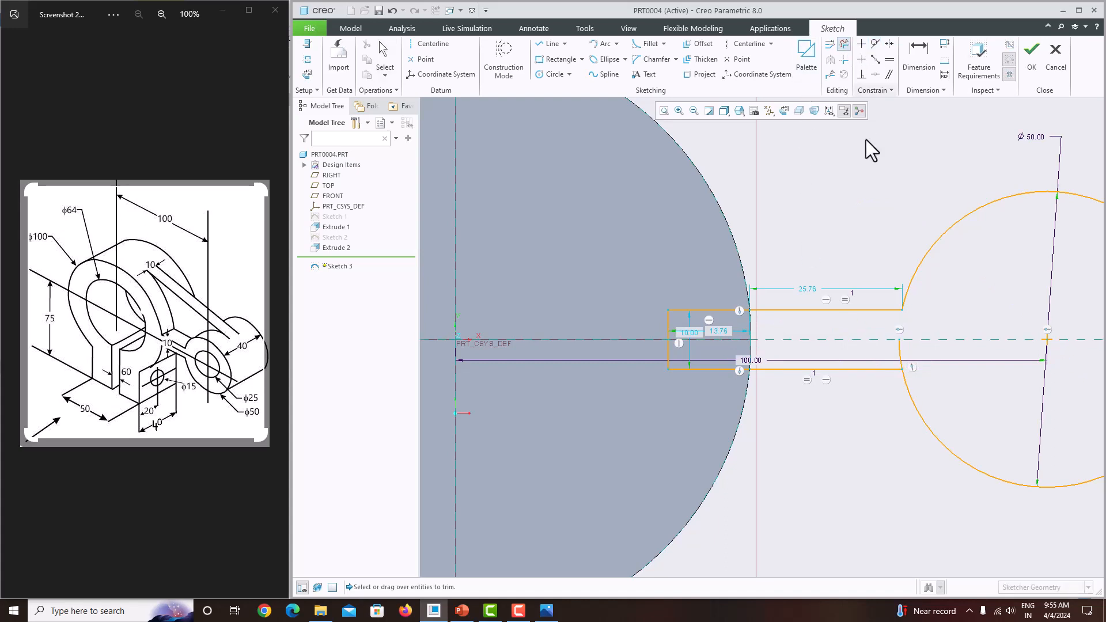
middle_click(933, 339)
scroll(761, 312, up, 5)
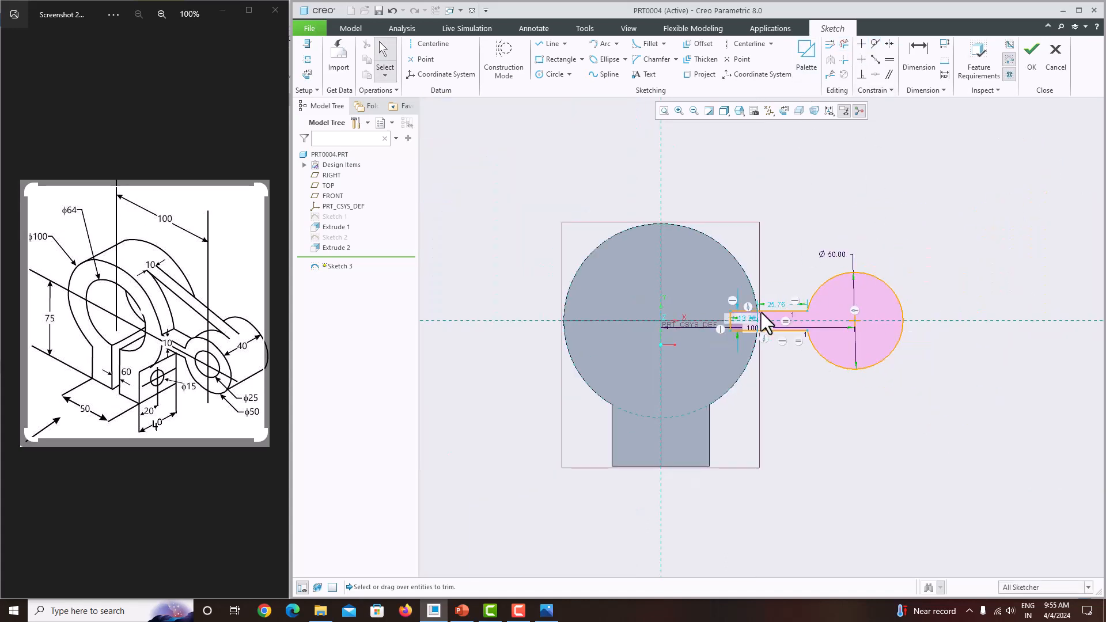
middle_drag(840, 308, 785, 338)
scroll(662, 334, down, 6)
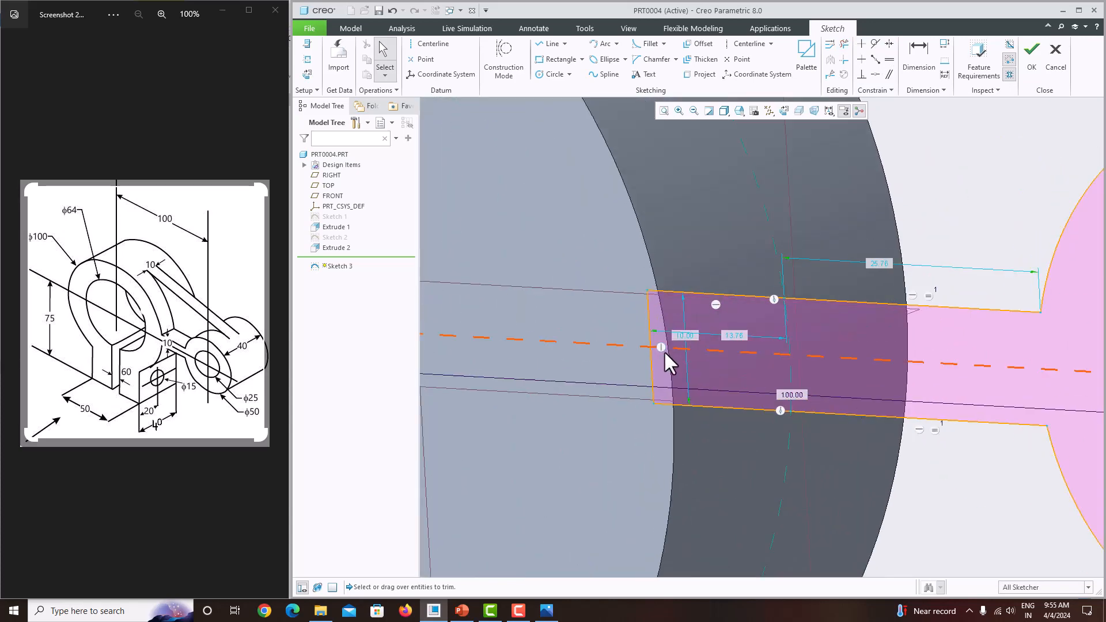
scroll(665, 353, up, 5)
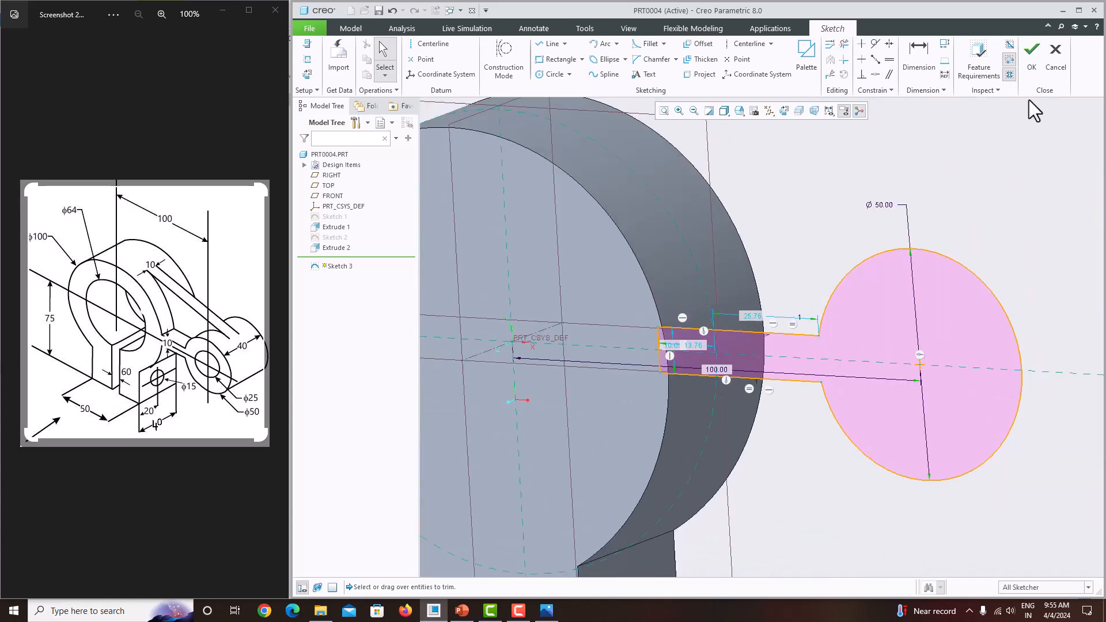
click(1027, 74)
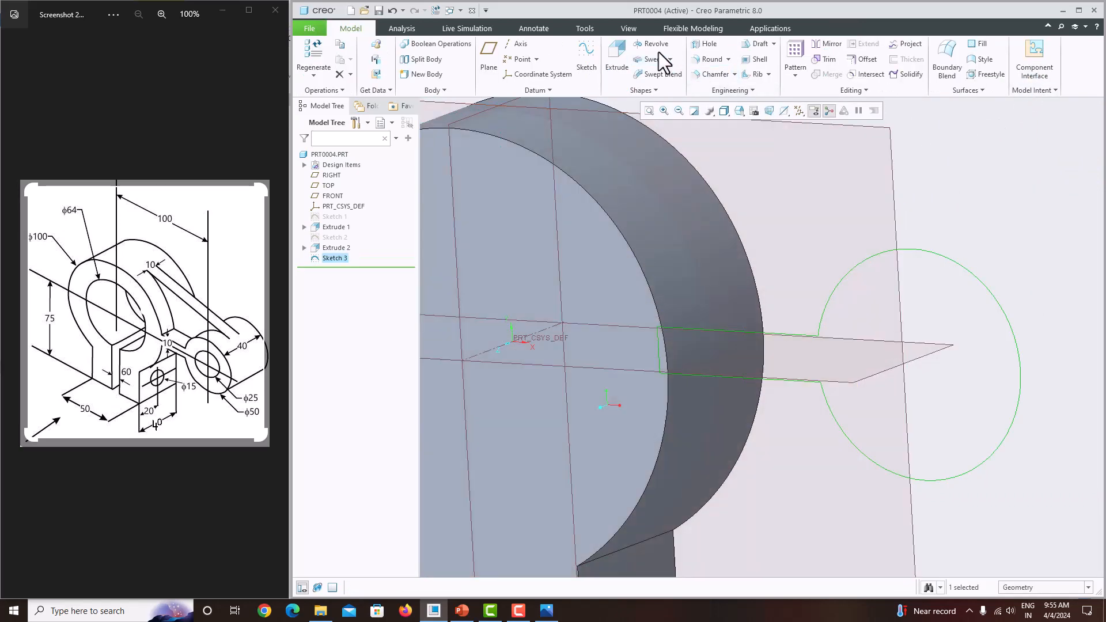
Step: Extrude the boss and web profile as a solid, symmetric about the sketch plane, with a total depth of 40
click(627, 50)
click(404, 56)
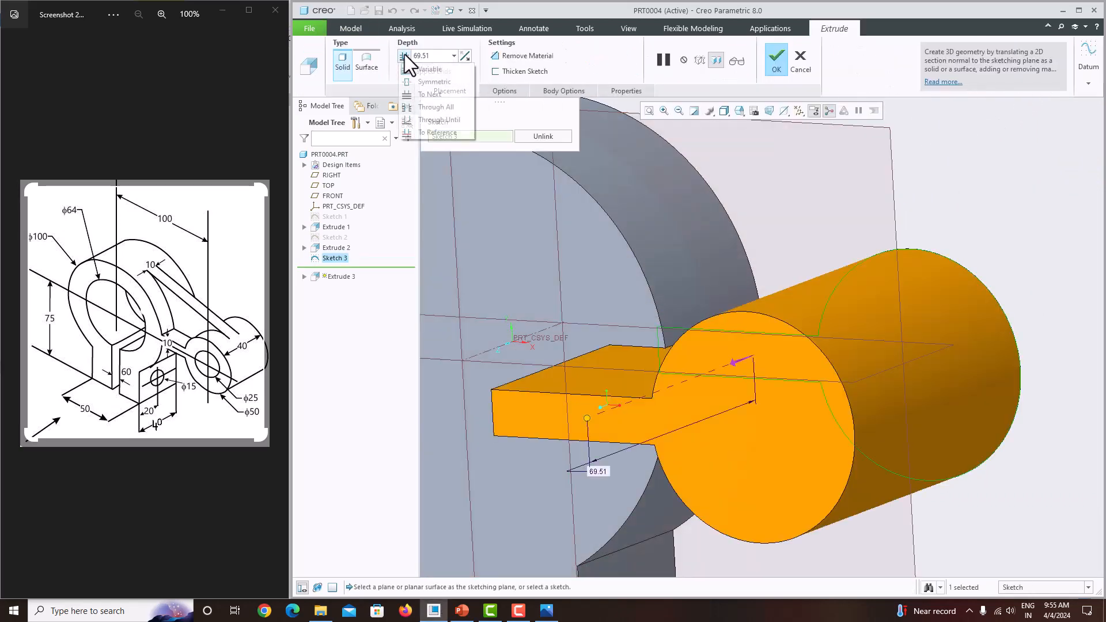
click(414, 84)
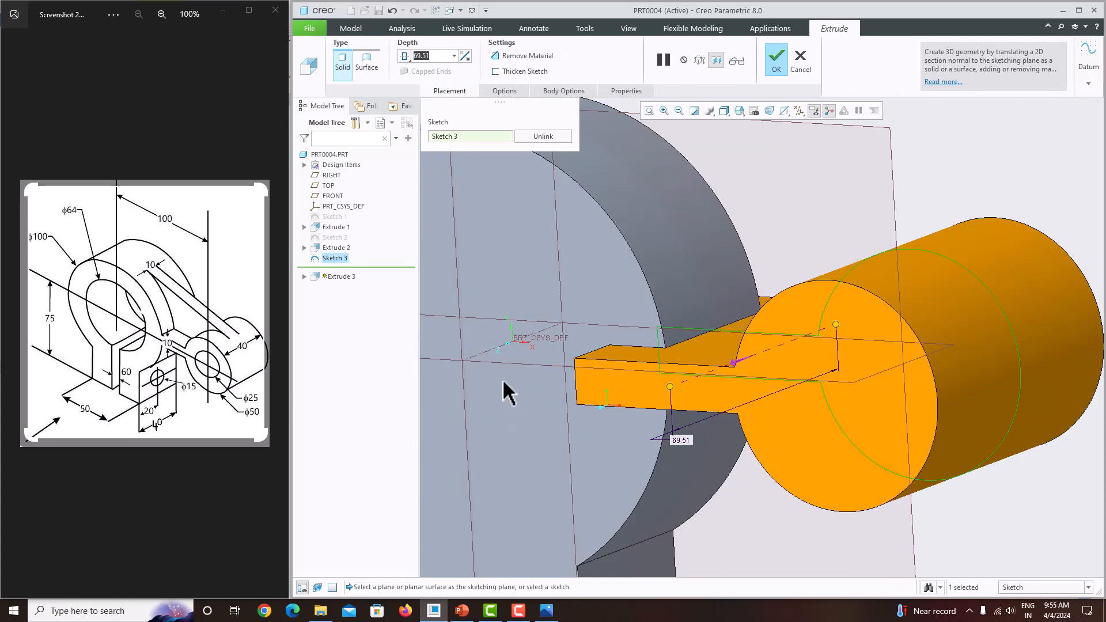
text(40)
key(Return)
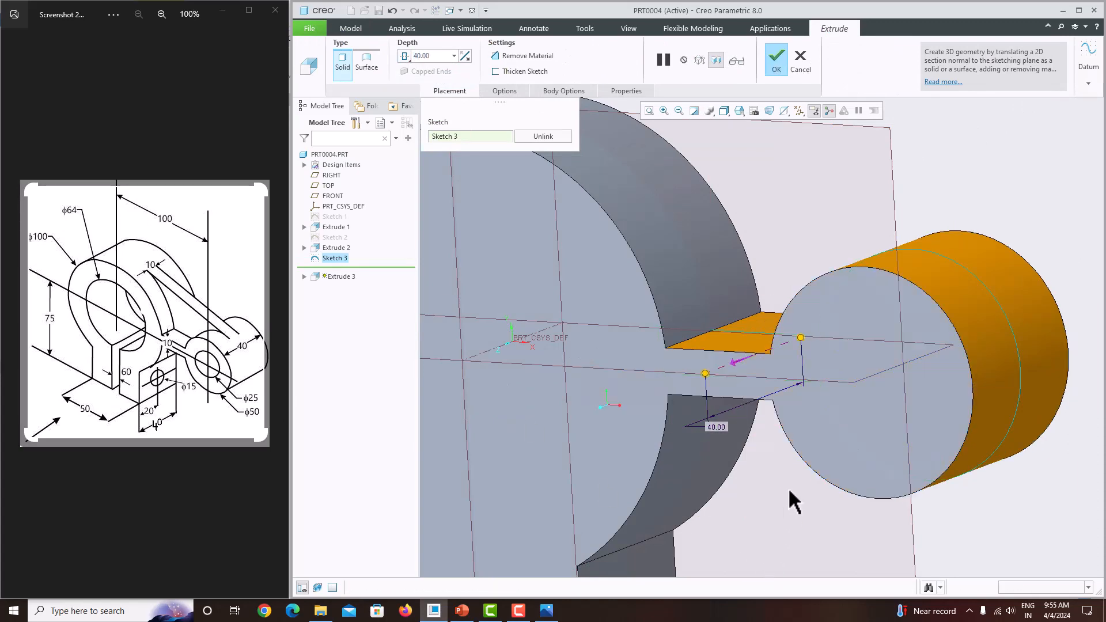
middle_click(788, 490)
middle_drag(760, 420, 784, 430)
scroll(802, 417, up, 4)
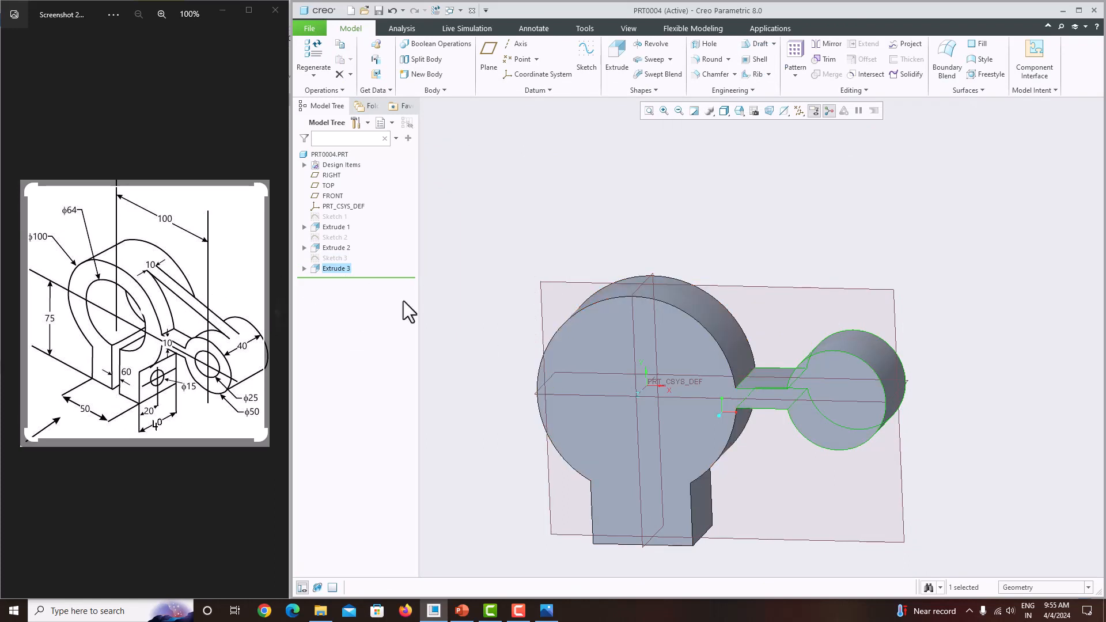
Step: Start a sketch on the FRONT plane, viewed square on, with the outer surfaces of the large cylinder and side boss as references
click(786, 290)
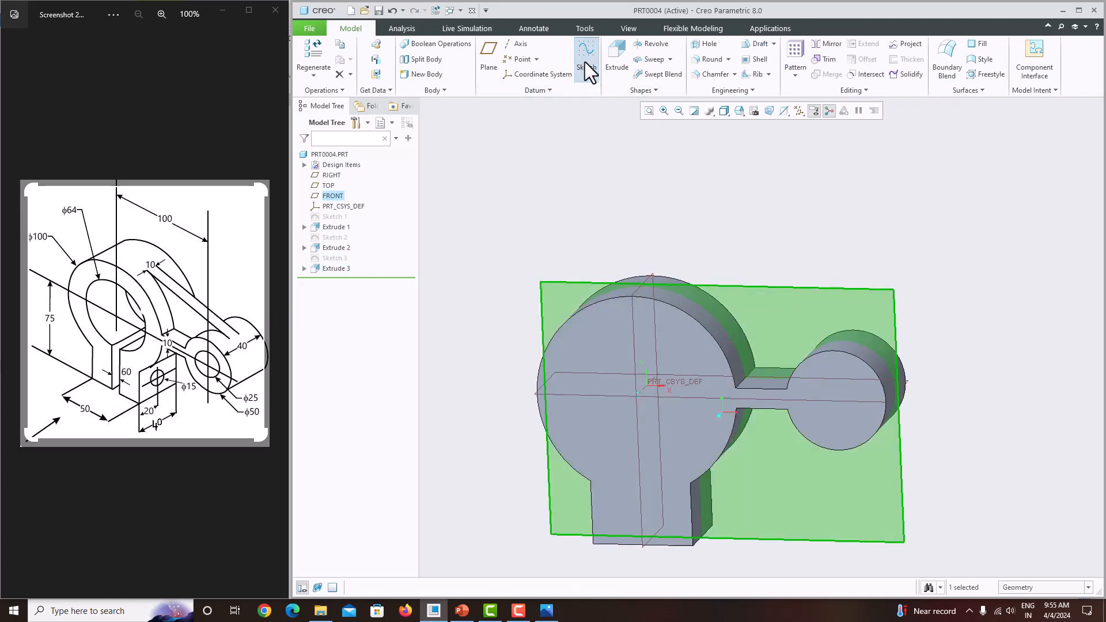
click(585, 61)
click(786, 113)
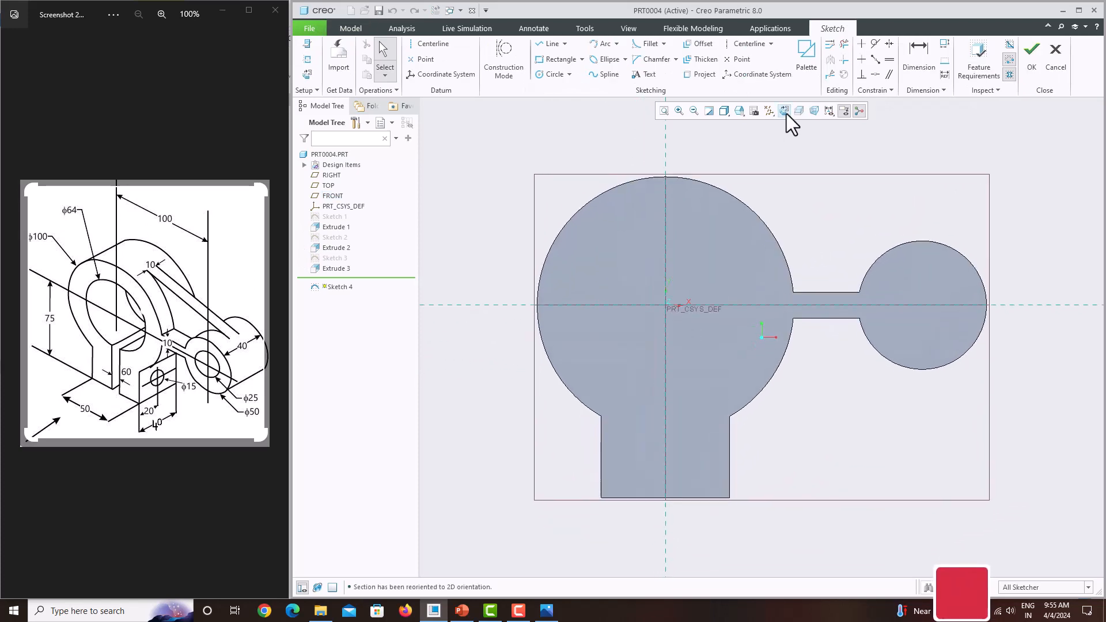
click(307, 59)
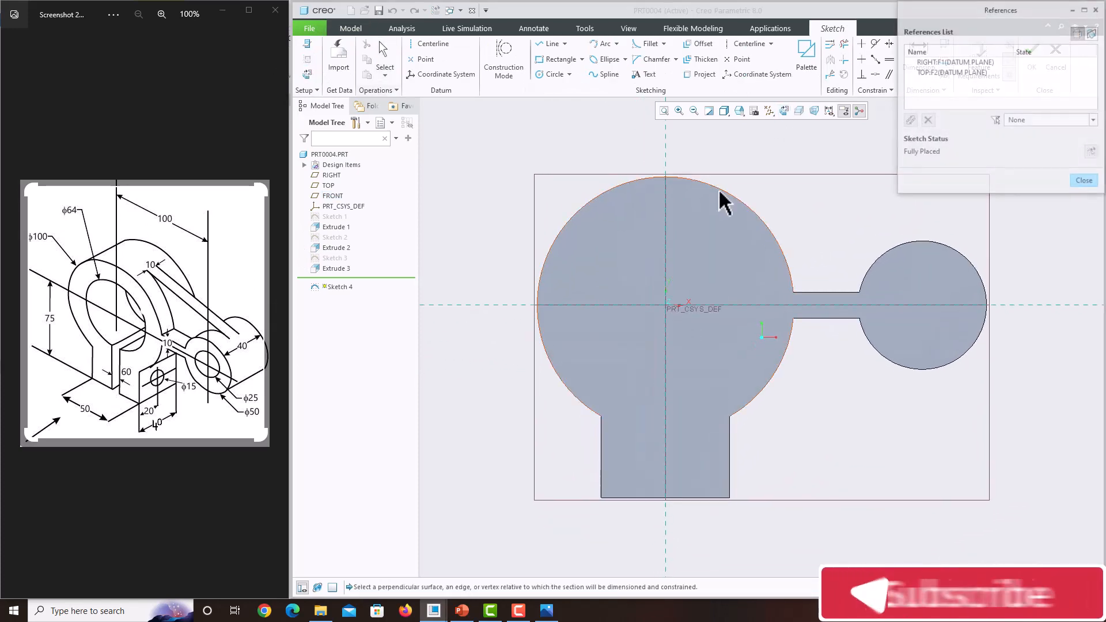
click(763, 221)
click(889, 251)
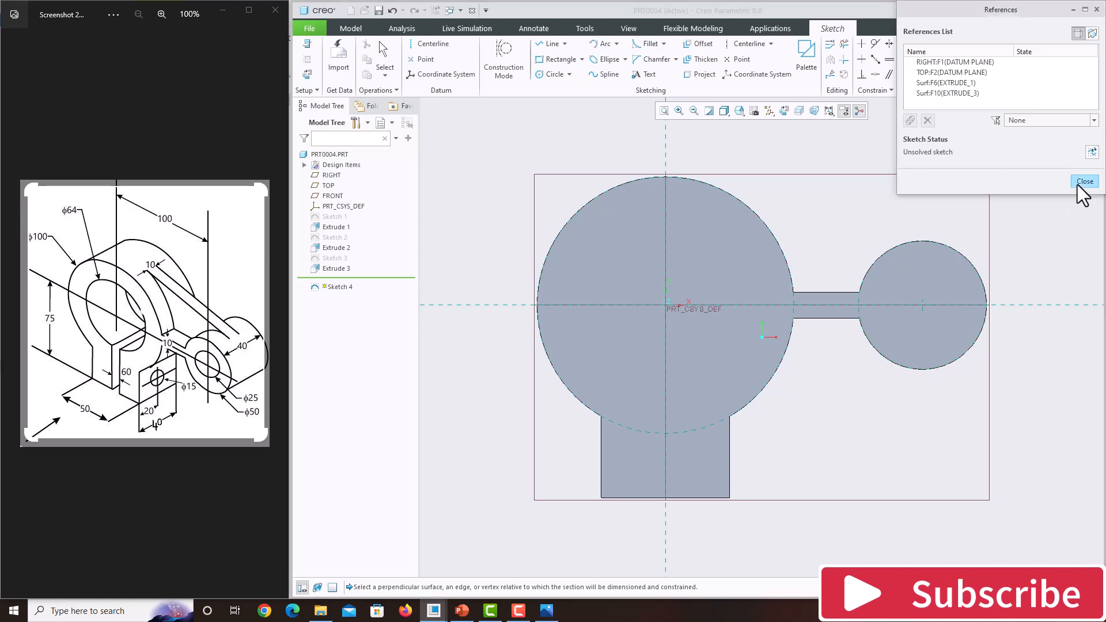
click(1084, 181)
Step: Sketch a sloping line above the web from the large circle to the boss circle, ending about 22.6 above the horizontal reference
click(550, 44)
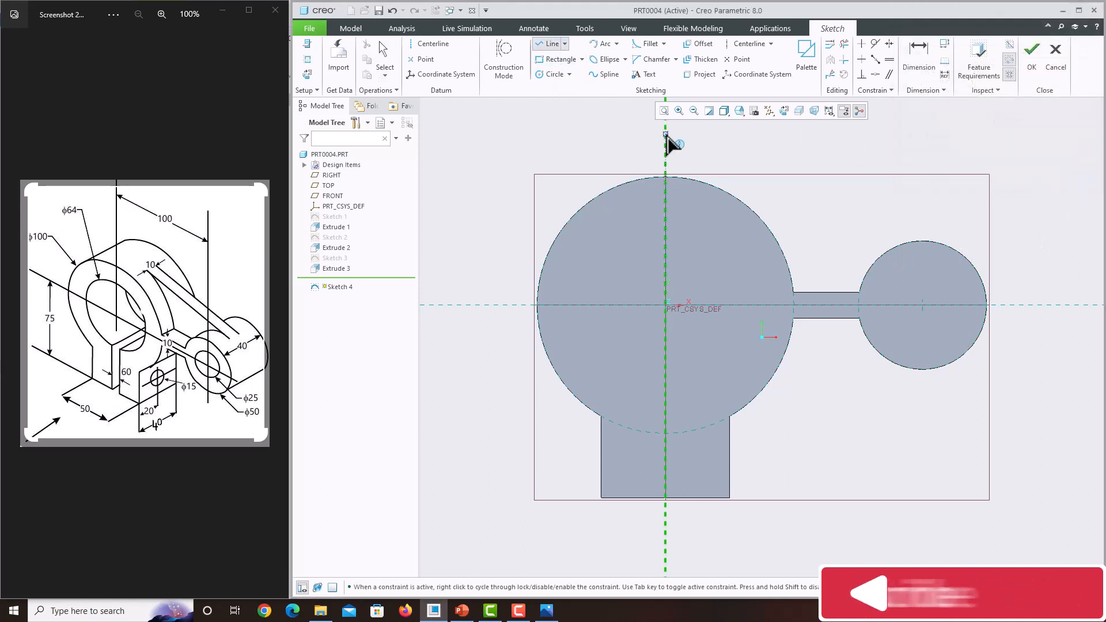
click(731, 195)
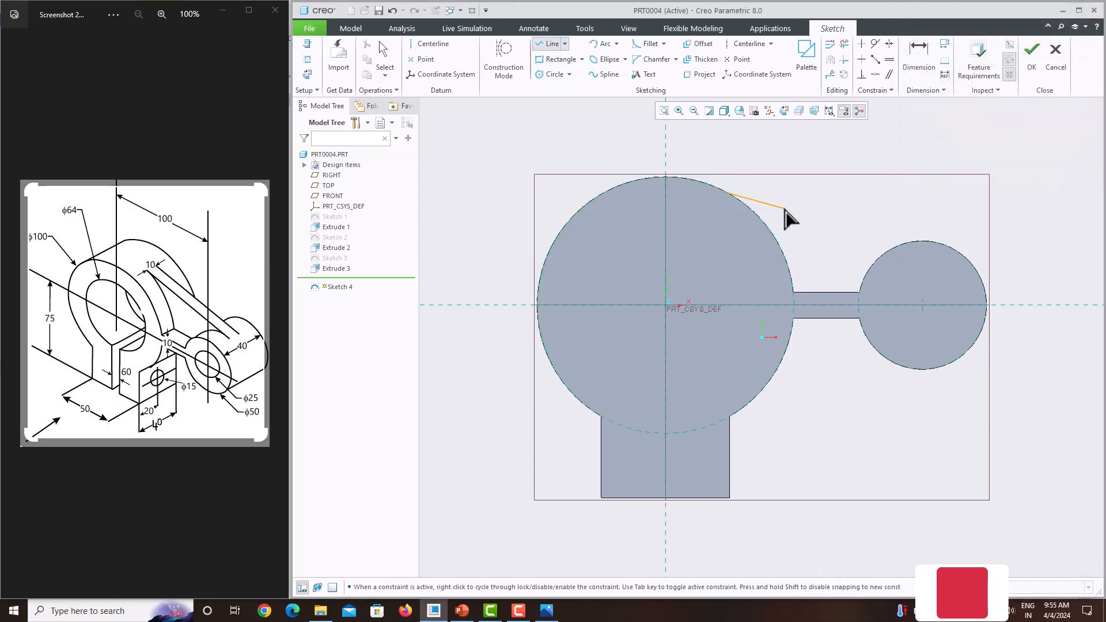
click(889, 228)
middle_click(883, 215)
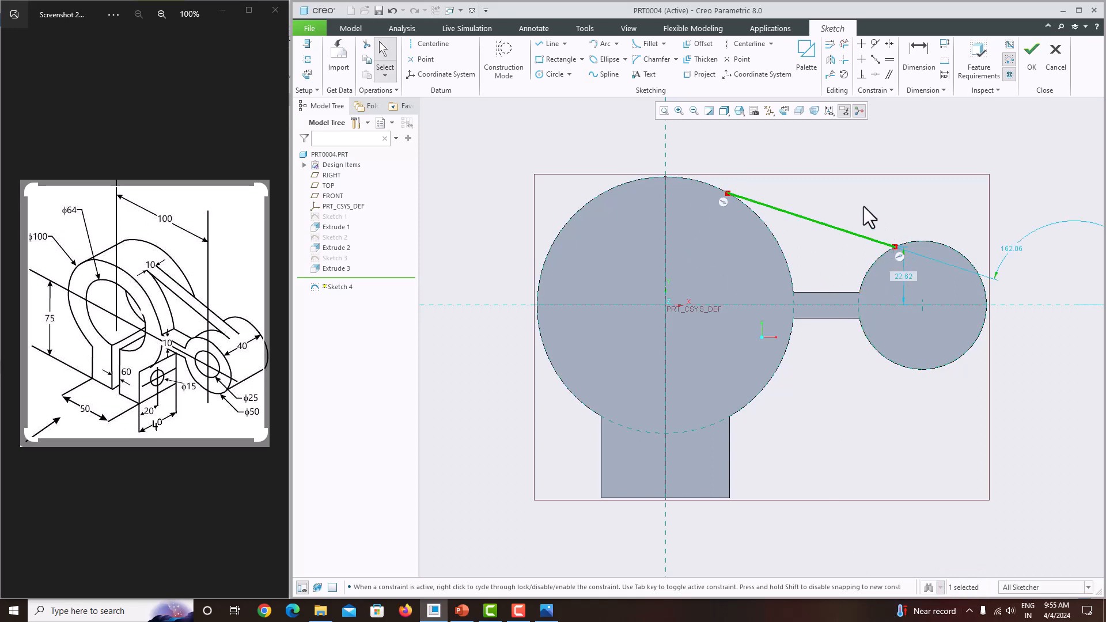
Step: Make the sloping line tangent to both the large circle and the boss circle, and finish the sketch
click(874, 44)
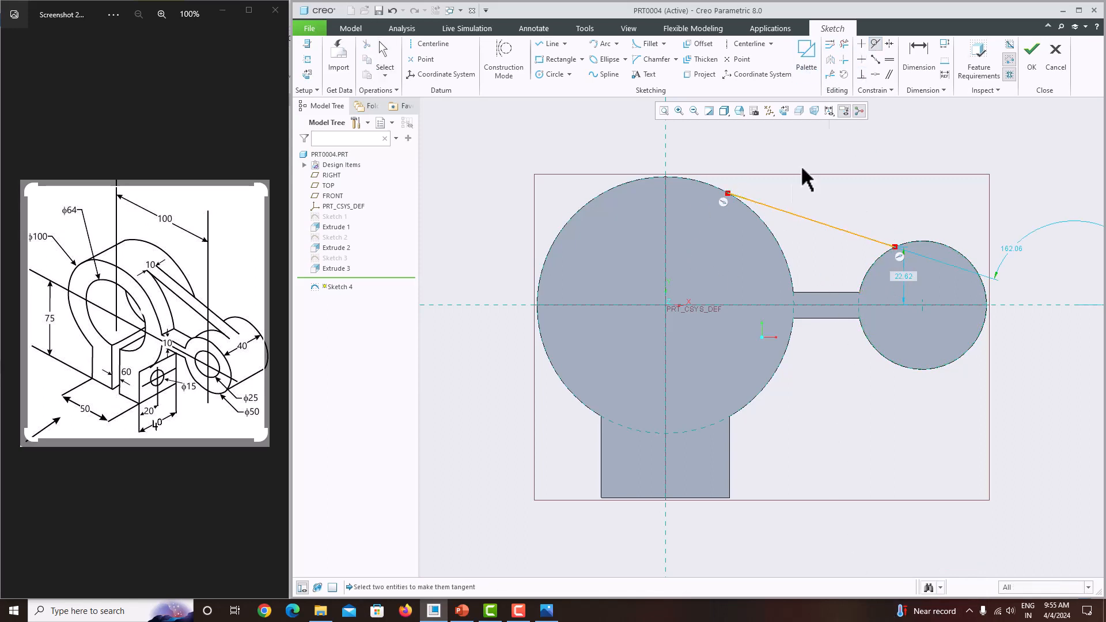
click(768, 208)
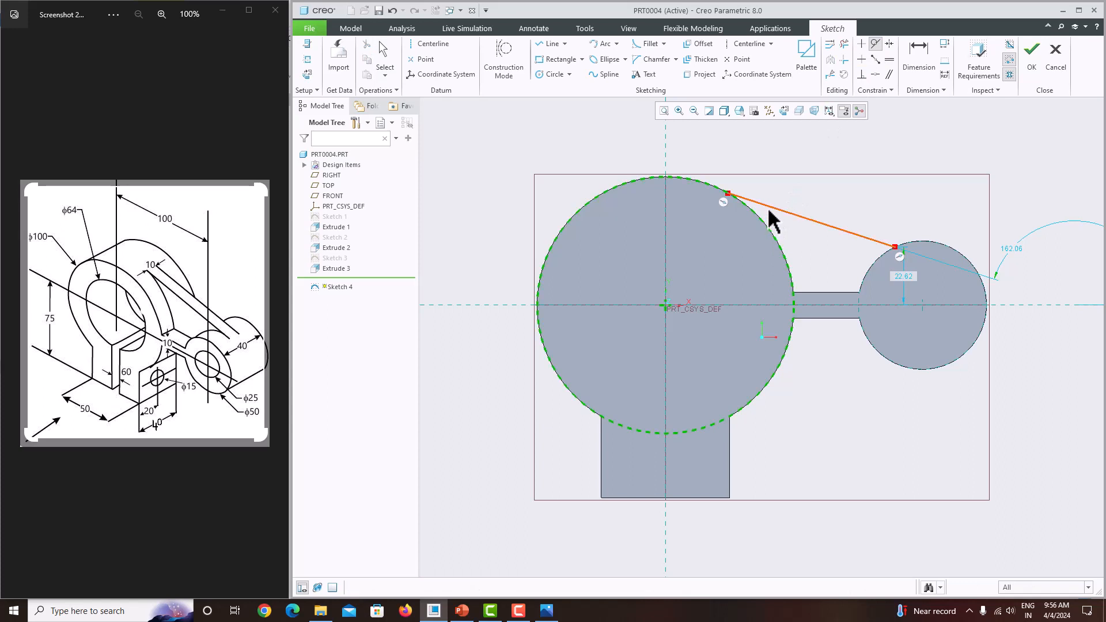
click(869, 270)
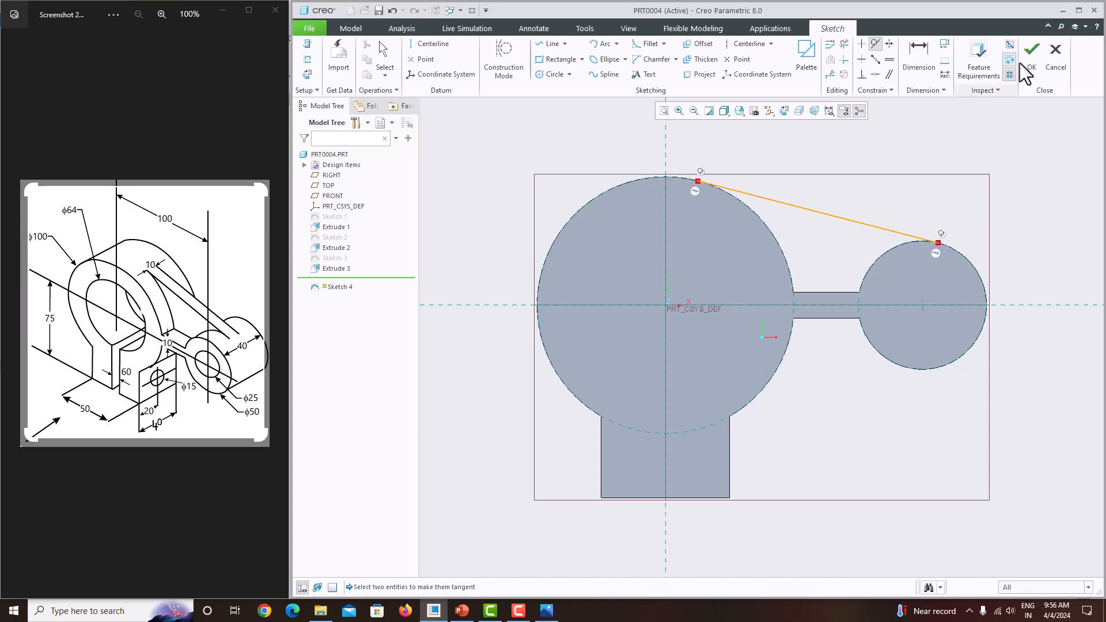
click(1032, 50)
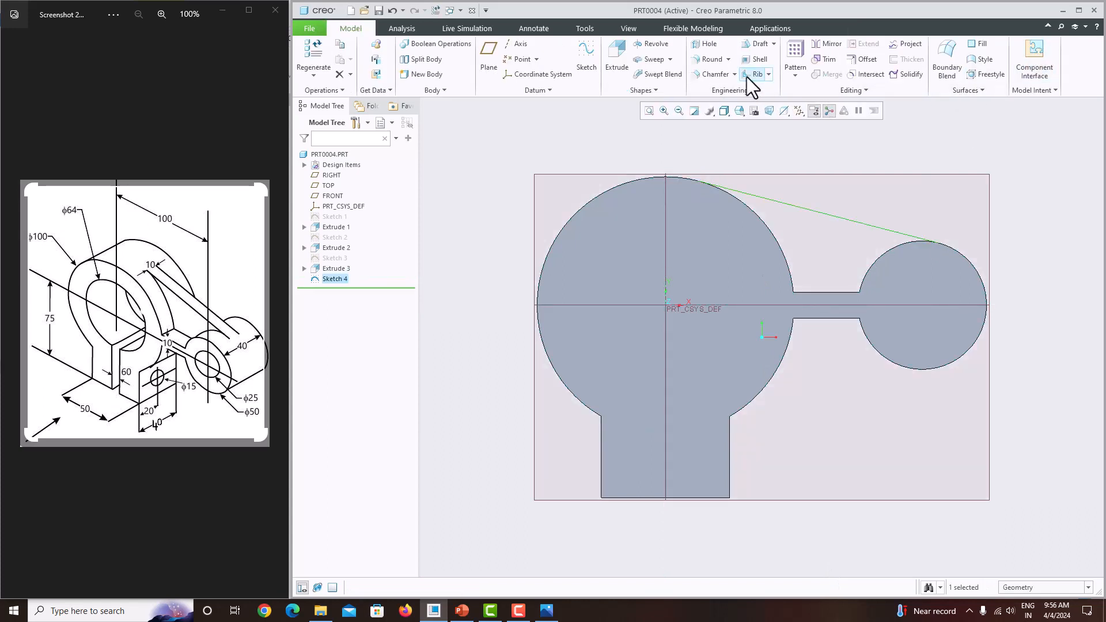
Step: Create a Profile Rib from the tangent line sketch, filling towards the web, with a width of 10
click(768, 74)
click(773, 100)
click(775, 180)
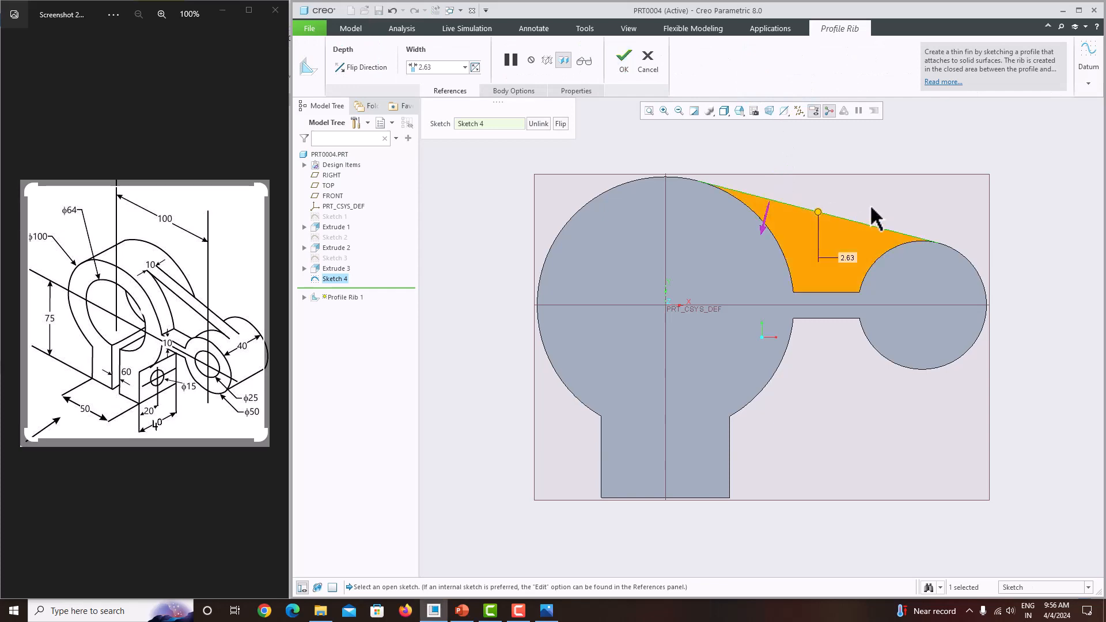
middle_drag(869, 208, 807, 235)
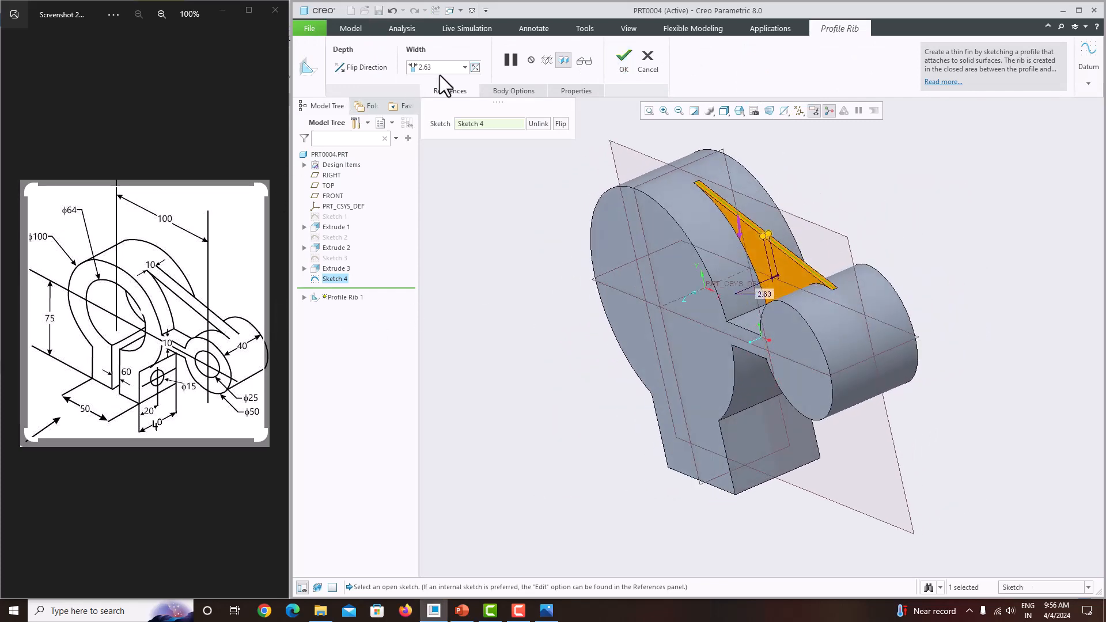
text(10)
key(Return)
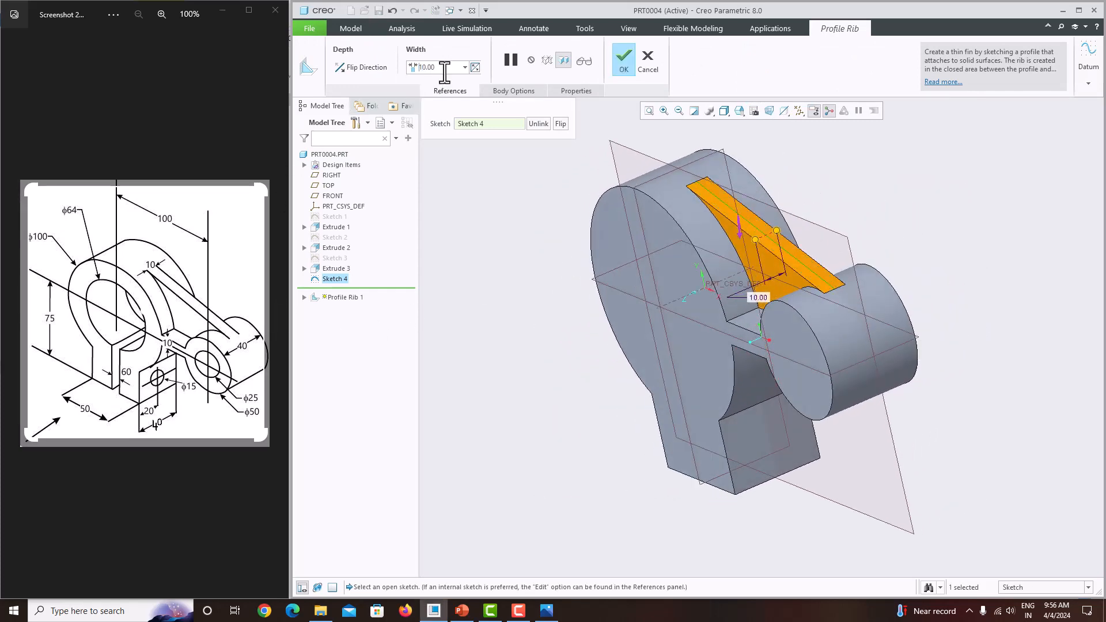
click(623, 62)
middle_drag(662, 240, 724, 255)
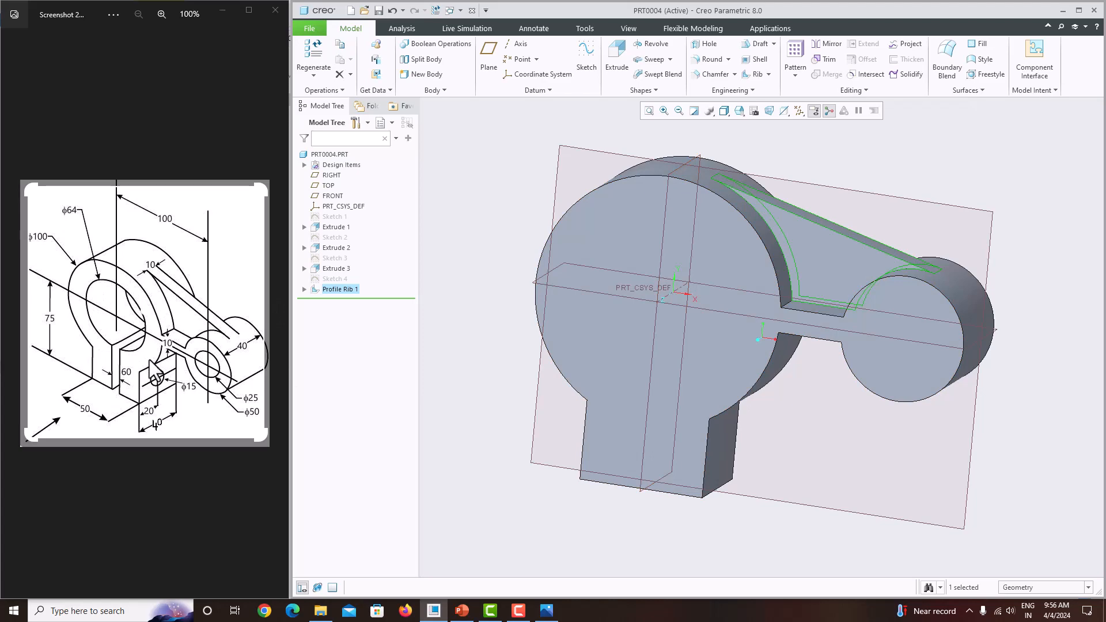
Step: Start a sketch on the bracket's flat front face, viewed square on
click(683, 317)
click(697, 326)
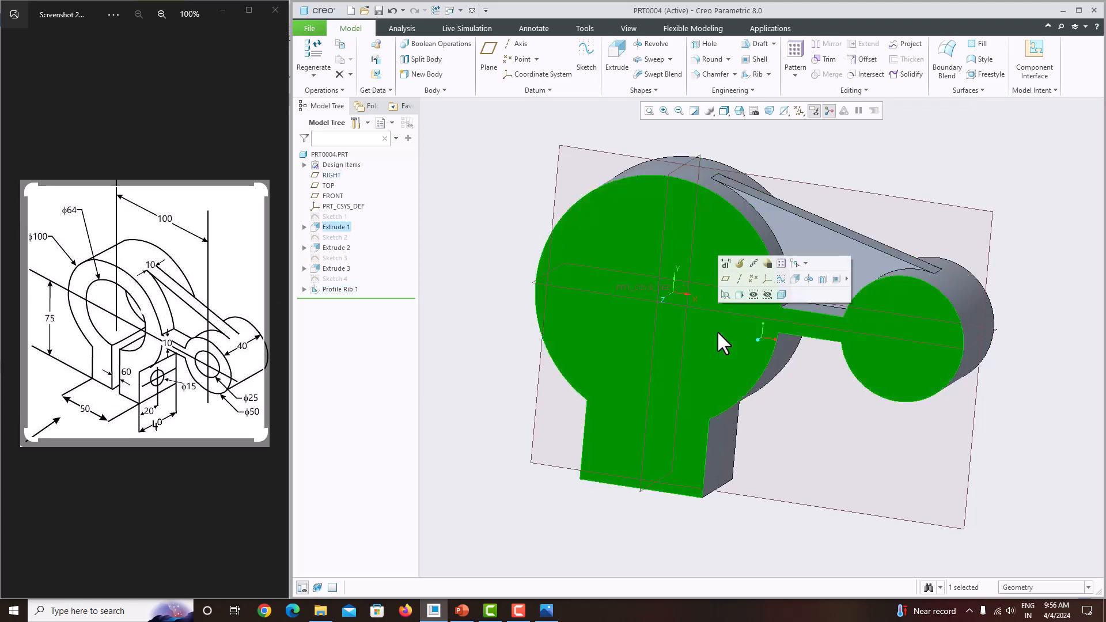
click(588, 58)
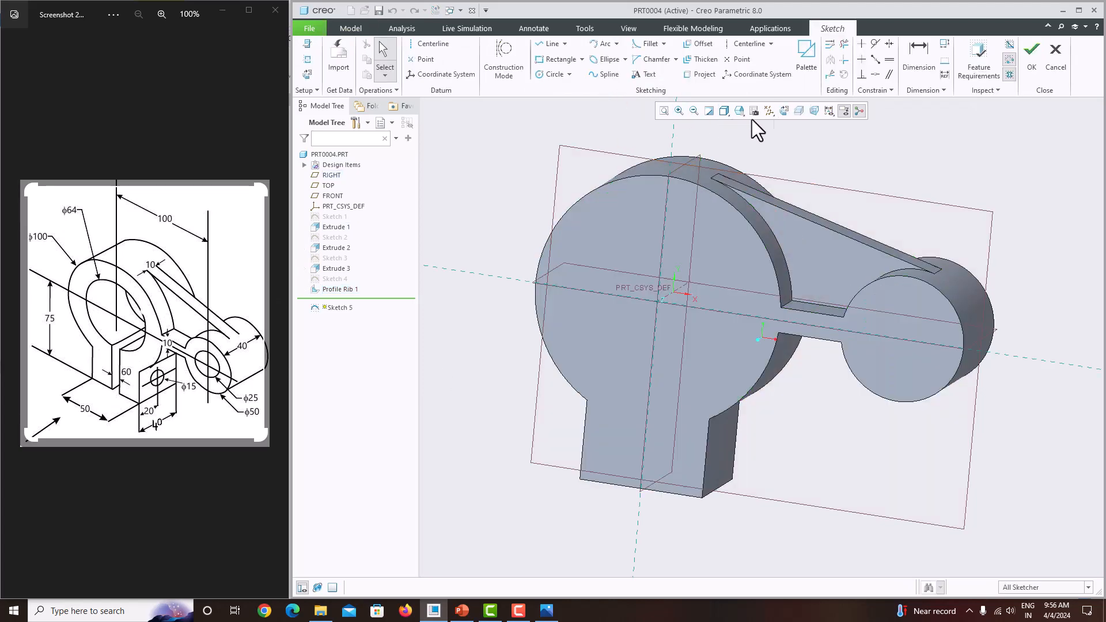
click(786, 111)
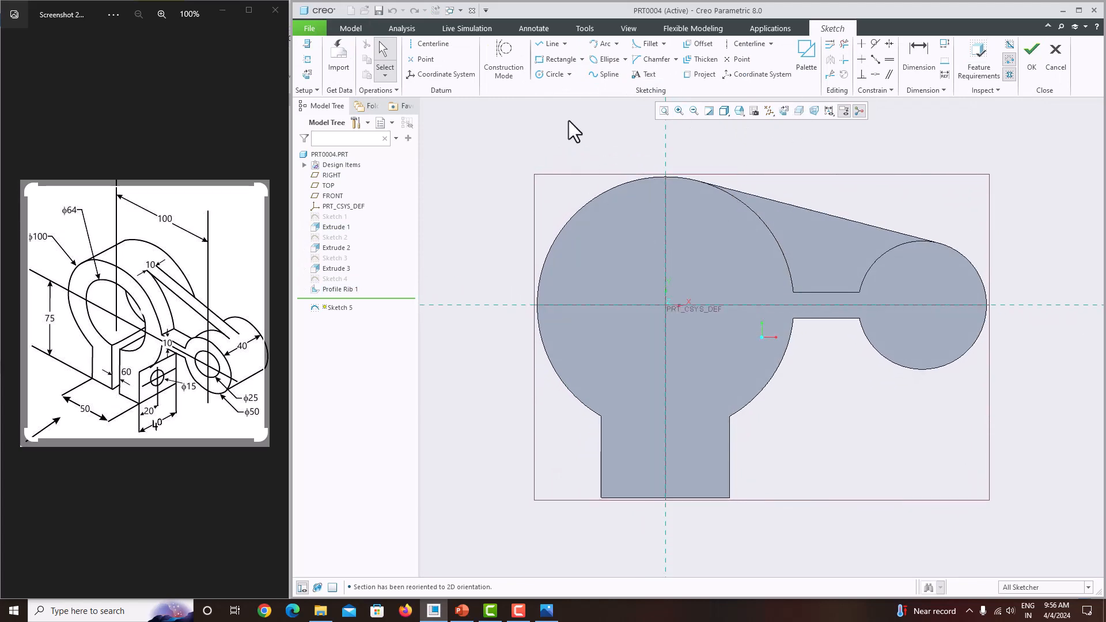
Step: Draw a circle centred on the origin of the large cylinder and set its diameter to 64
click(544, 74)
click(665, 305)
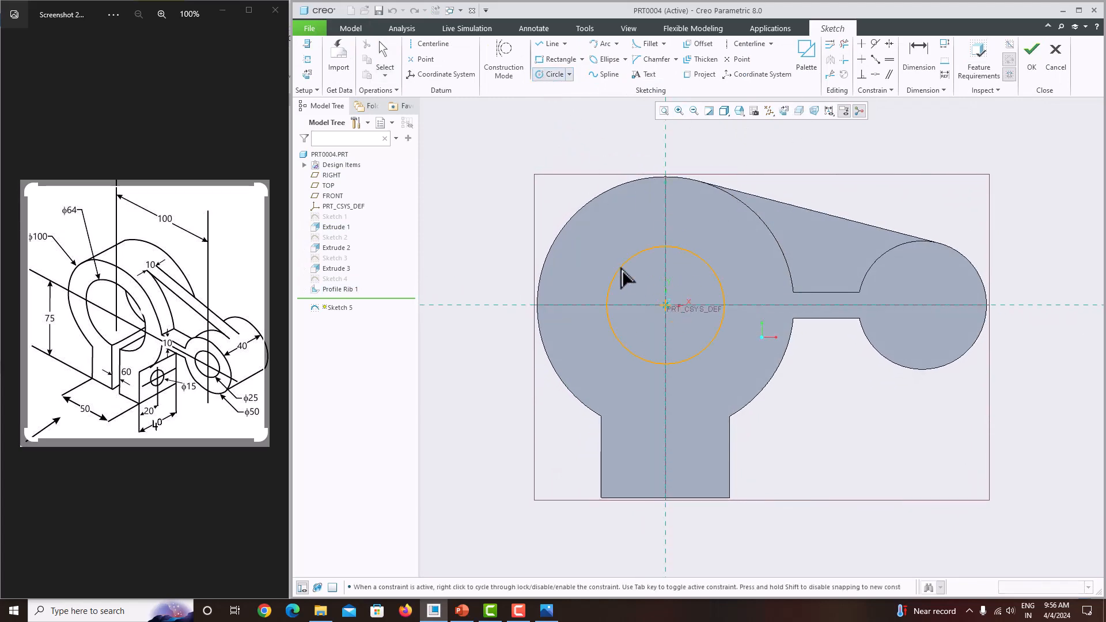
middle_click(602, 244)
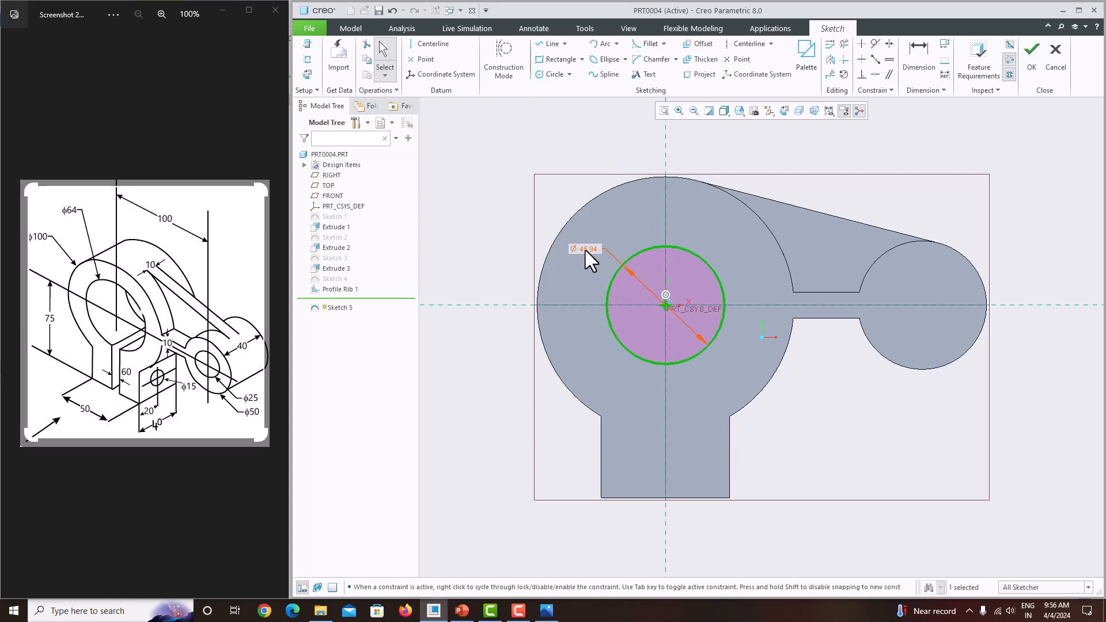
double_click(591, 247)
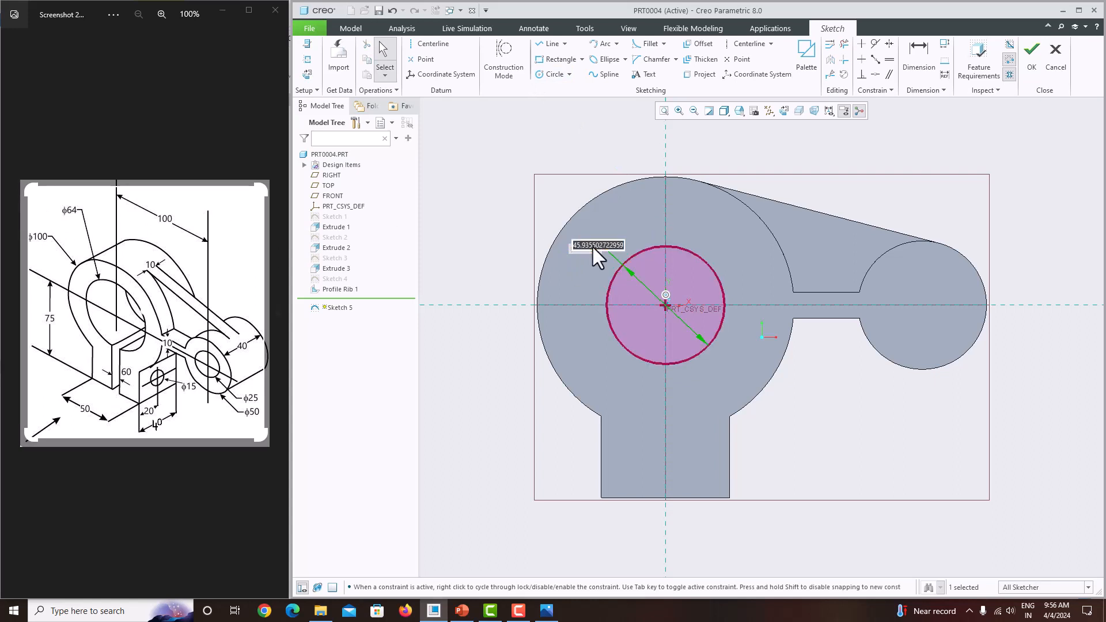
text(64)
key(Return)
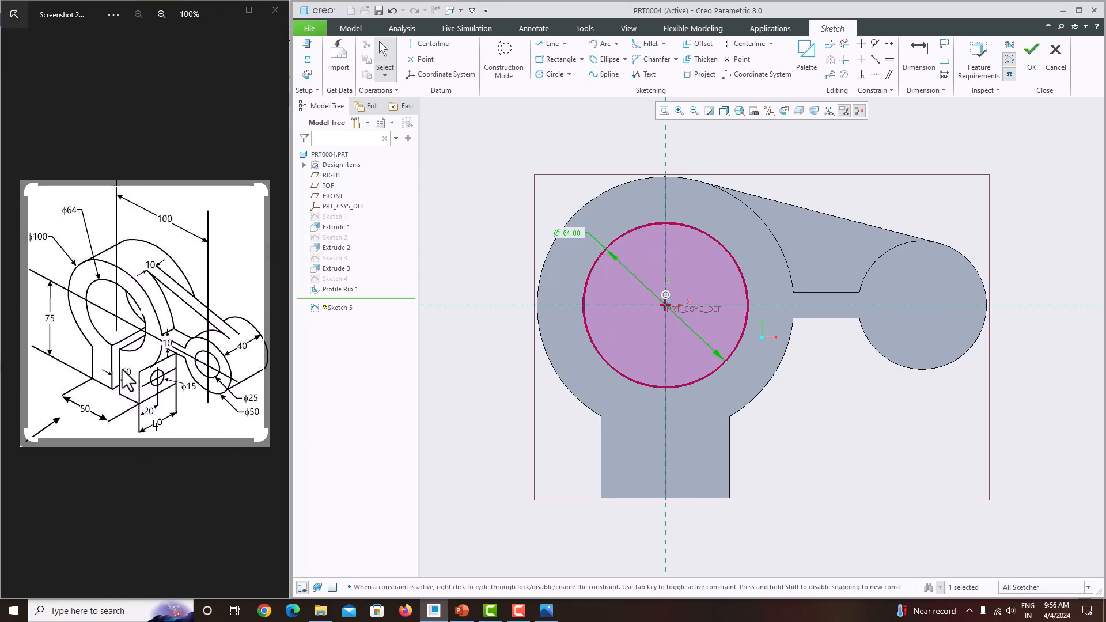
Step: Sketch a narrow rectangle about 11.3 wide from the lower part of the 64 circle down to the lug's bottom edge
click(558, 60)
click(651, 387)
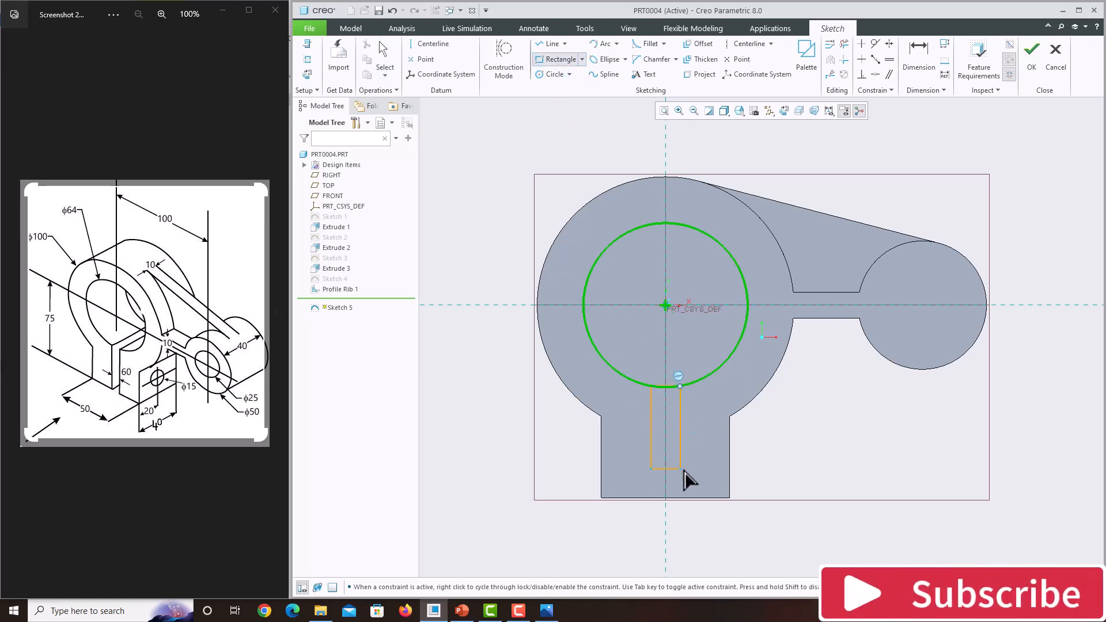
click(682, 497)
middle_click(718, 433)
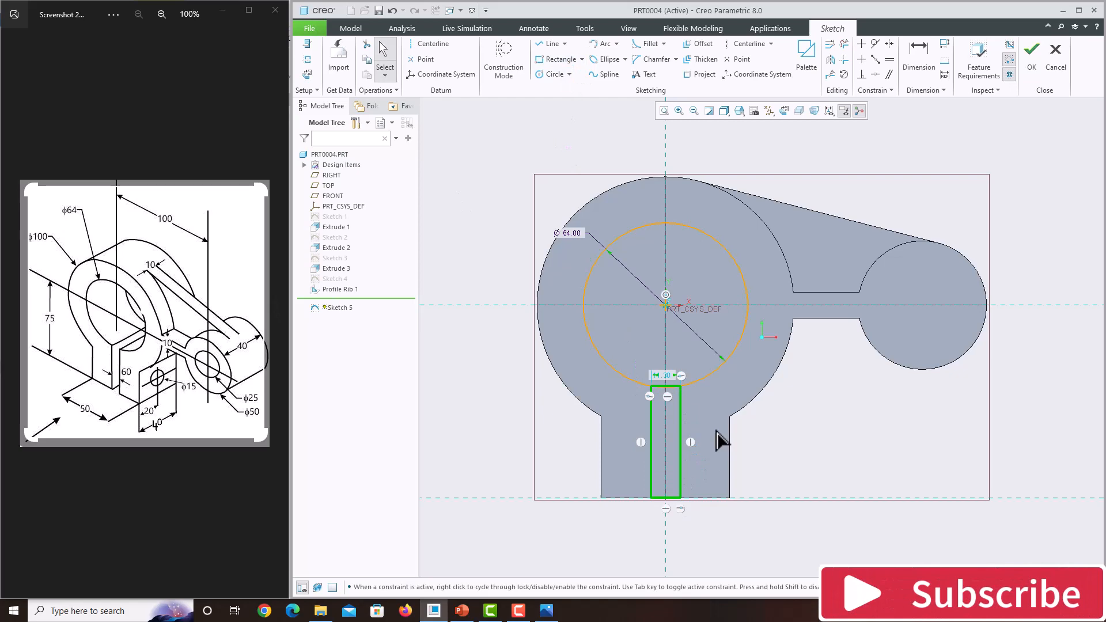
Step: Set the slot rectangle's width to 6
scroll(674, 385, down, 5)
double_click(665, 376)
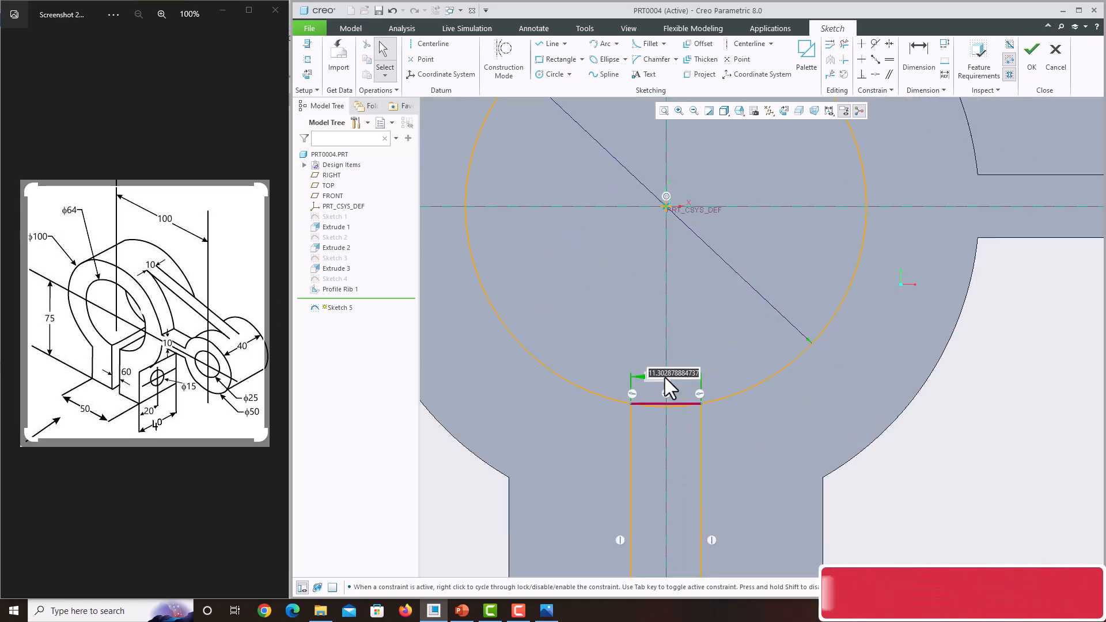
text(6)
key(Return)
scroll(666, 380, up, 4)
scroll(665, 380, down, 4)
scroll(666, 381, up, 4)
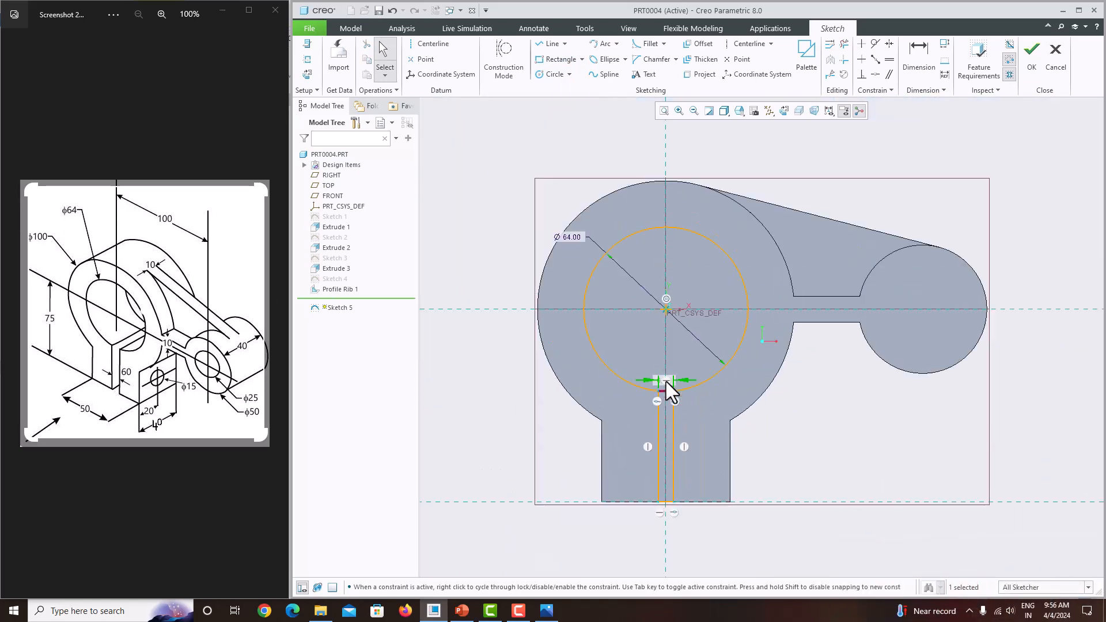
scroll(676, 438, down, 3)
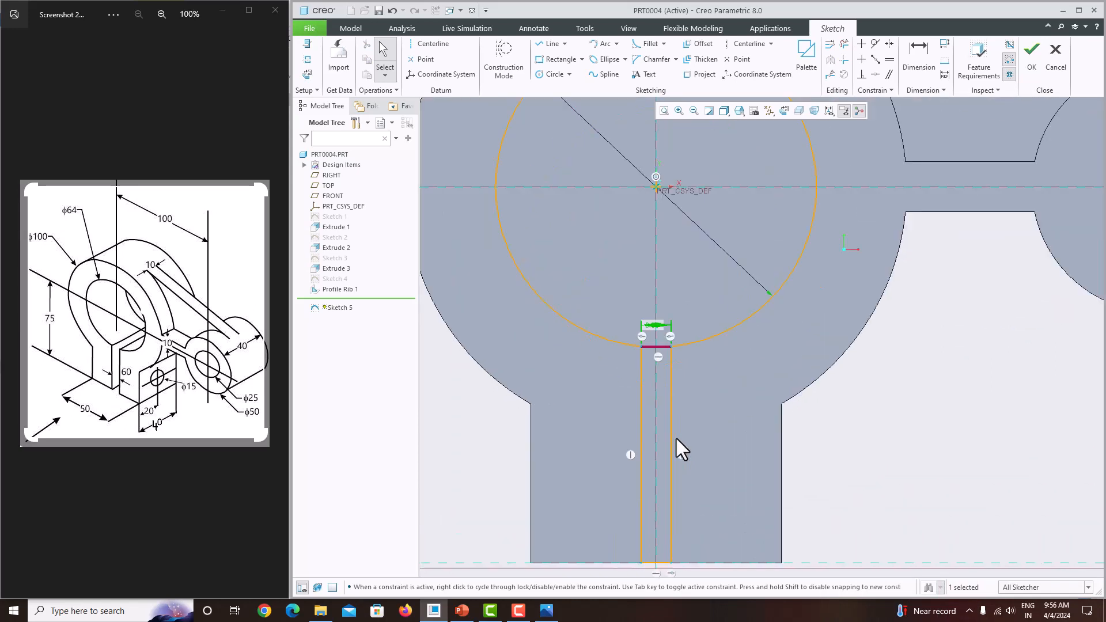
Step: Trim the rectangle's top line and the circle arc inside it so the circle and slot form one closed outline
click(844, 44)
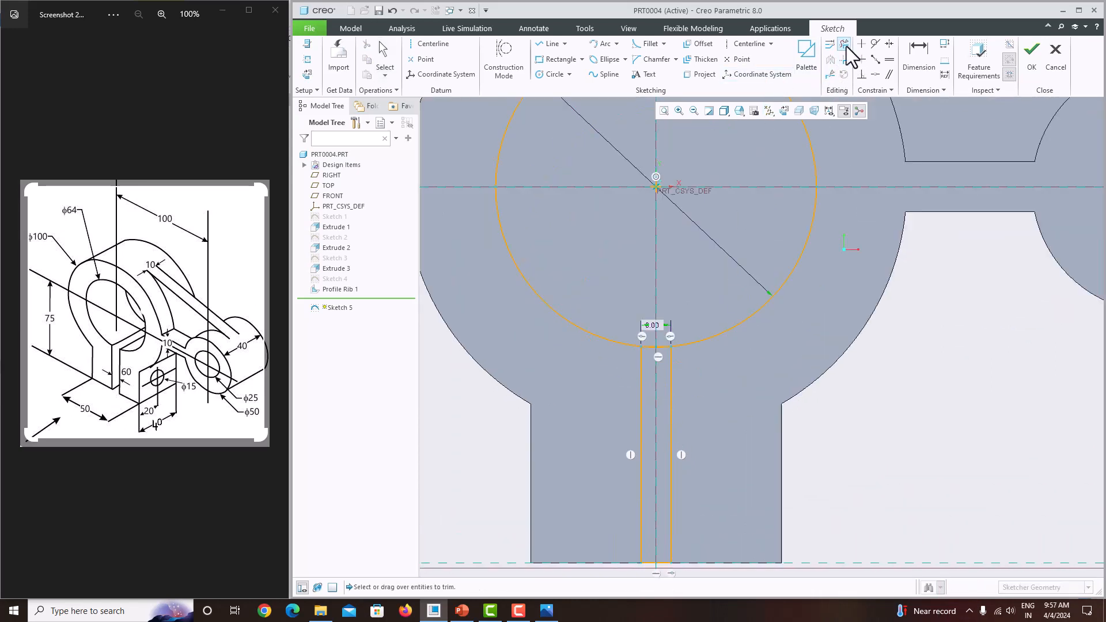
scroll(668, 361, down, 1)
scroll(668, 361, down, 2)
mouse_move(616, 292)
mouse_down()
mouse_move(628, 339)
mouse_move(657, 358)
mouse_up()
drag(655, 299, 659, 358)
middle_click(734, 352)
scroll(734, 351, up, 6)
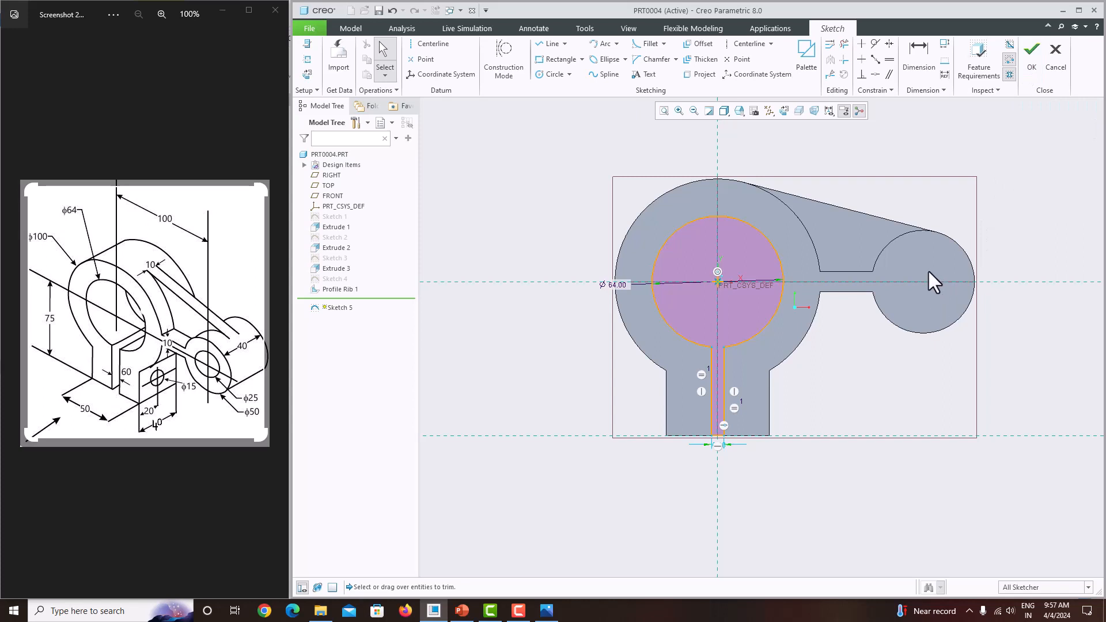
Step: Add the outer surface of the side boss as a sketch reference
click(552, 75)
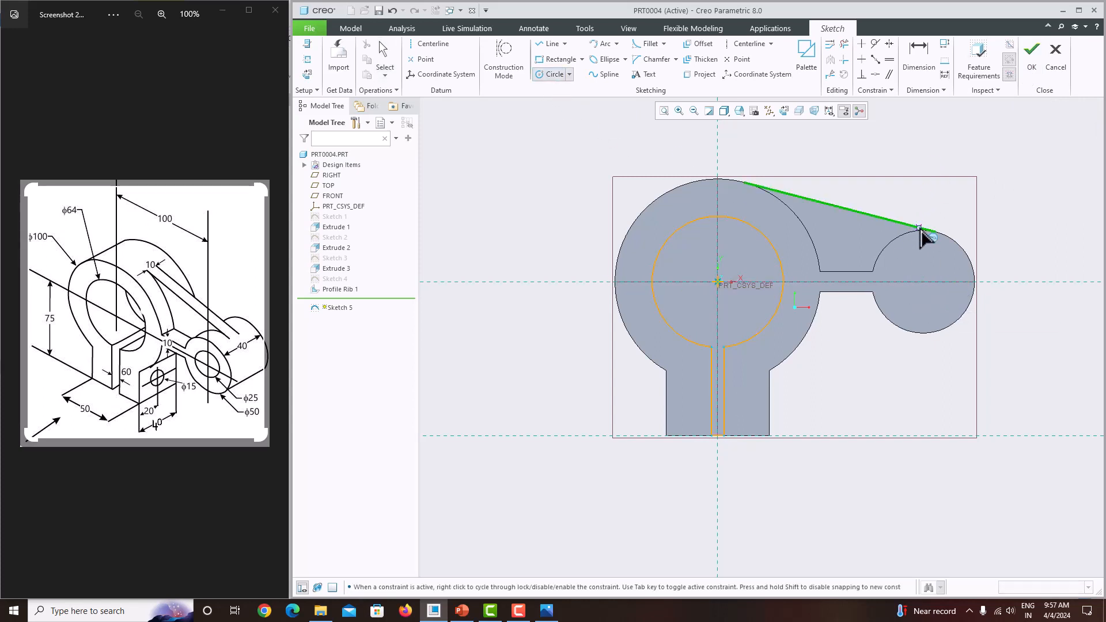
click(307, 59)
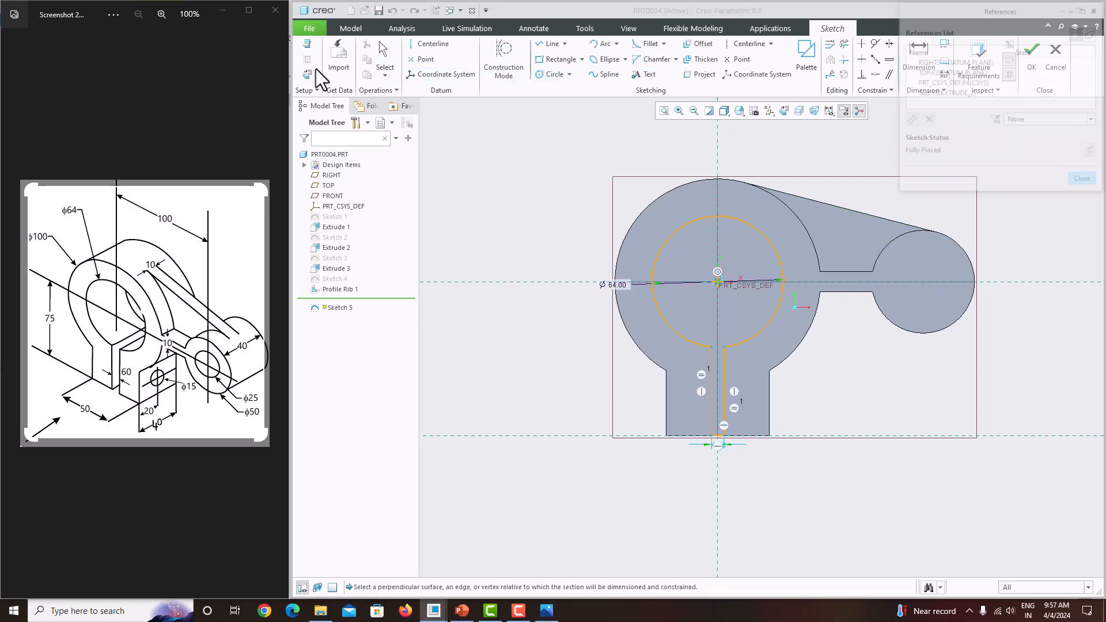
click(1084, 181)
Step: Draw a circle concentric with the side boss, set its diameter to 25, and finish the sketch
click(553, 73)
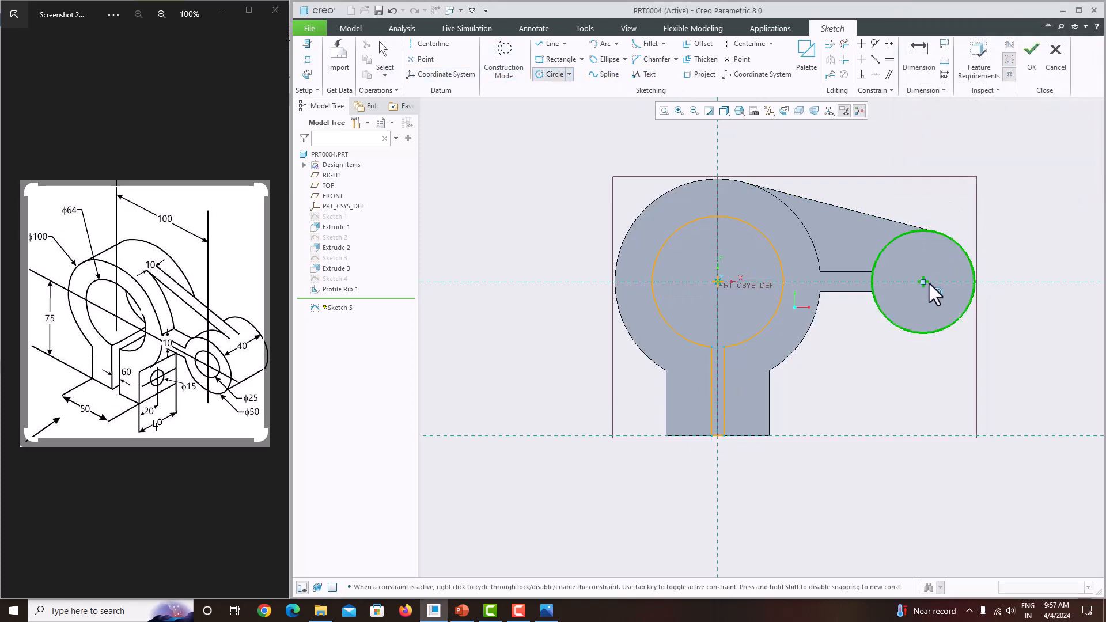
click(923, 281)
click(921, 250)
middle_click(950, 219)
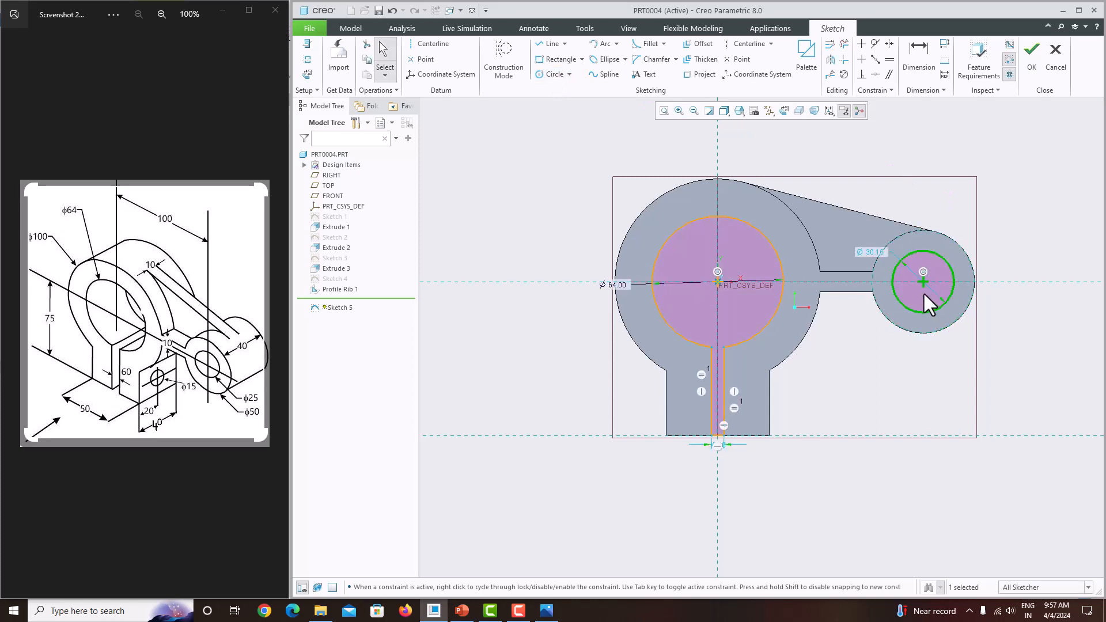
double_click(875, 254)
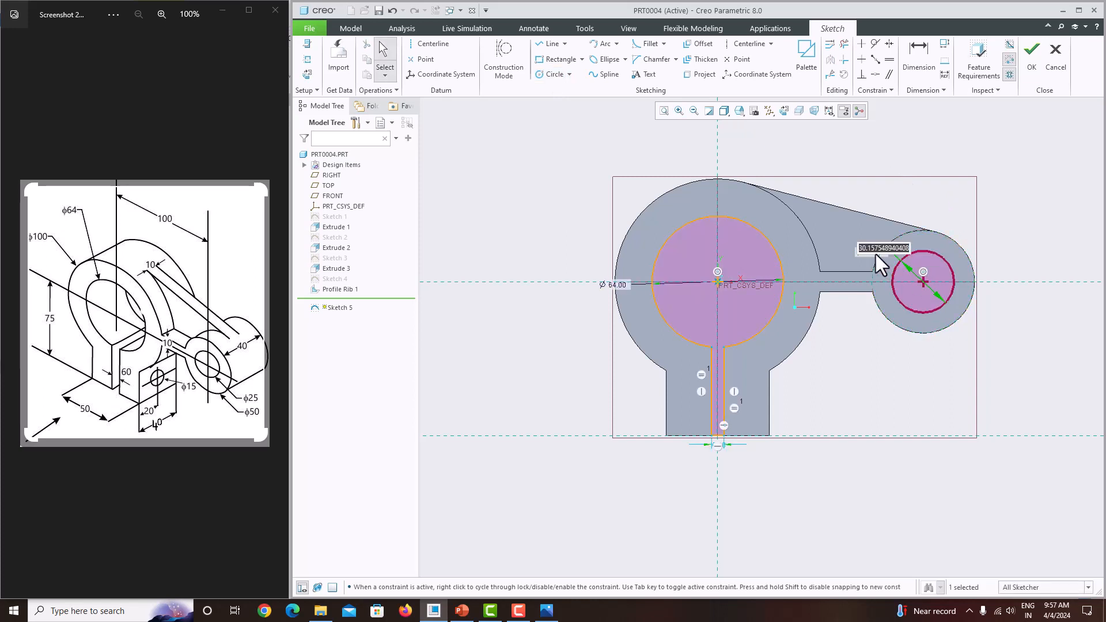
text(25)
key(Return)
click(1026, 64)
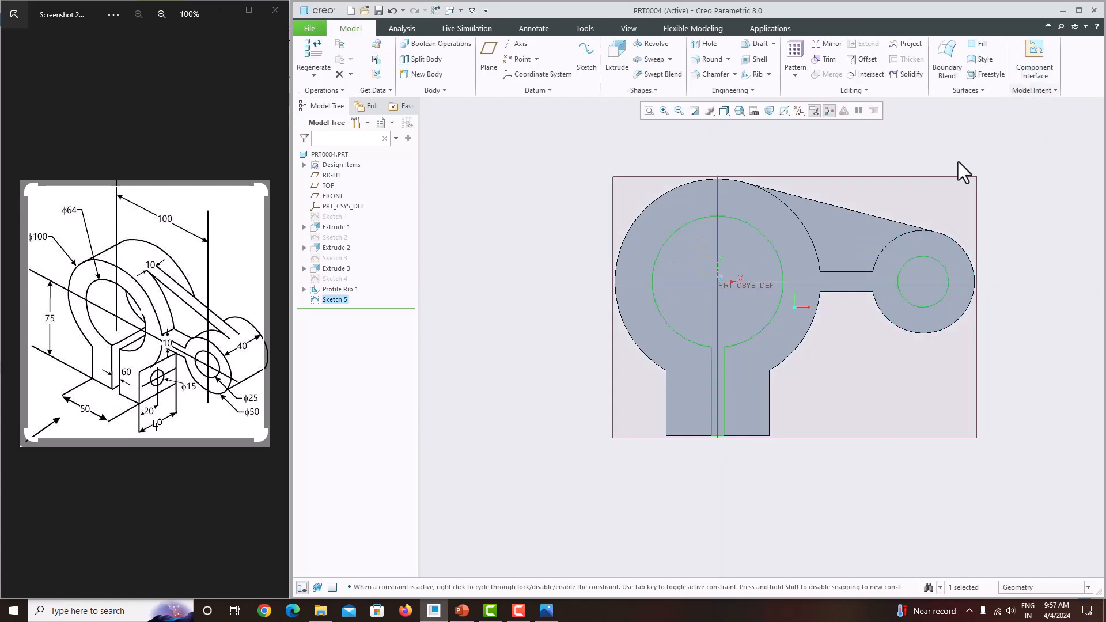
Step: Extrude the bore, slot and boss hole sketch as a material-removing cut through the whole part
click(619, 60)
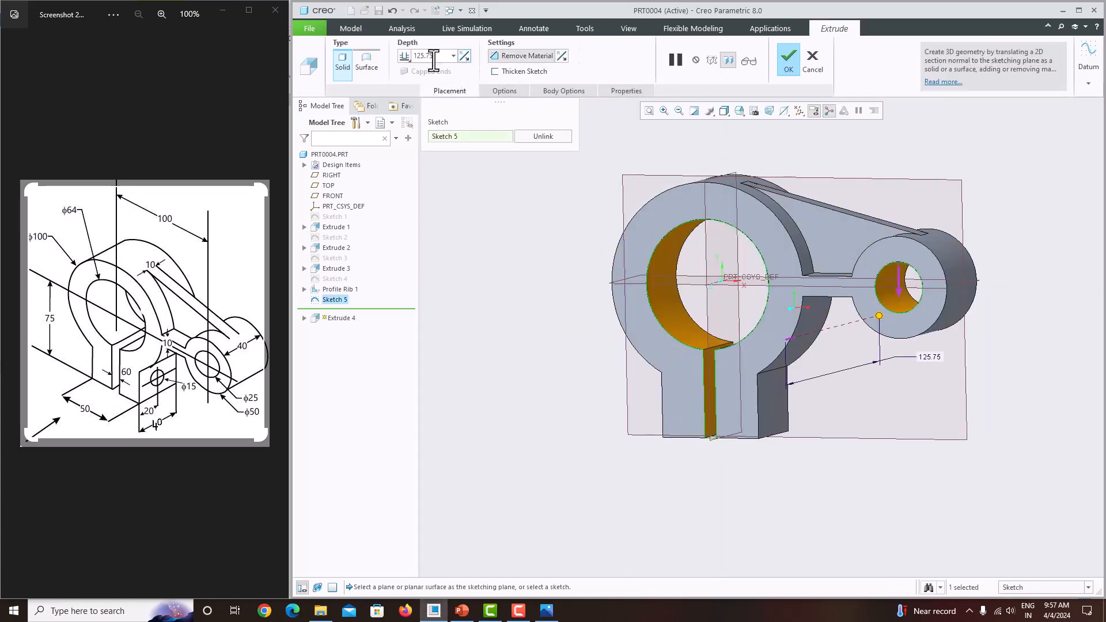
click(405, 55)
click(415, 92)
click(790, 58)
mouse_move(822, 217)
middle_down()
mouse_move(839, 215)
mouse_move(815, 217)
mouse_move(841, 319)
mouse_move(865, 331)
middle_up()
scroll(837, 311, up, 3)
scroll(921, 334, down, 3)
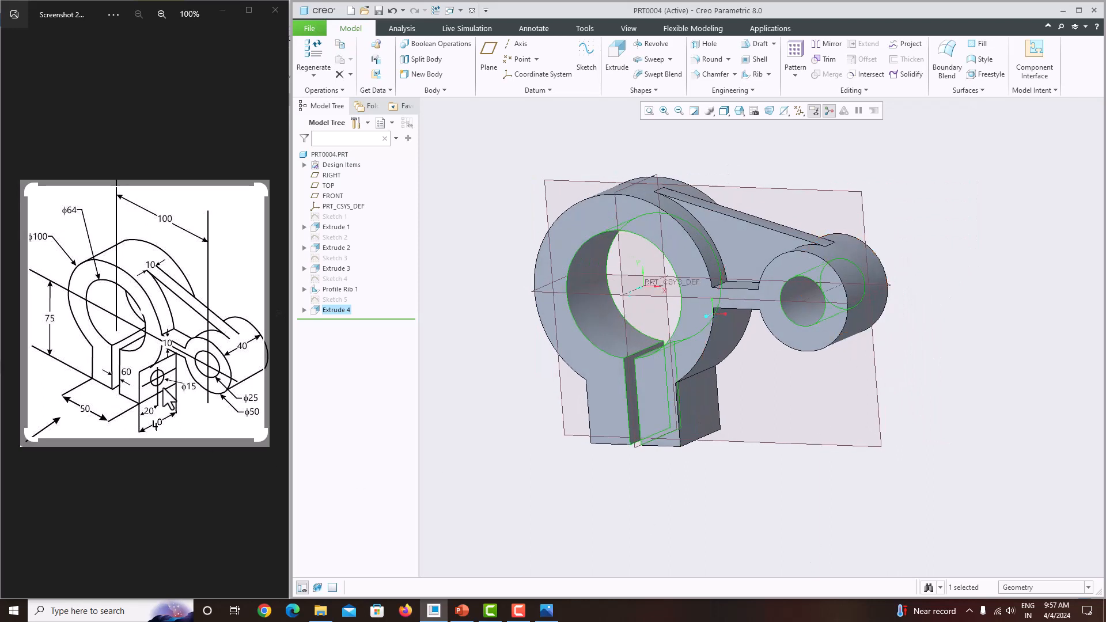
Step: Start a sketch on the lower lug's outer side face, square on, referencing its bottom edge, one vertical edge and the FRONT plane
click(697, 406)
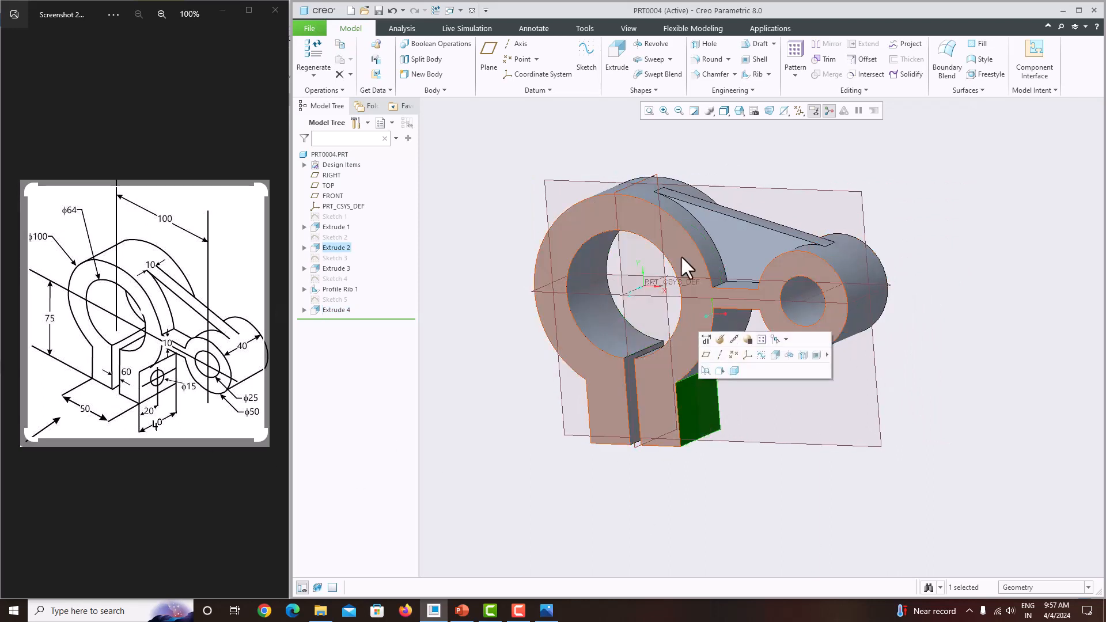
click(586, 58)
click(770, 111)
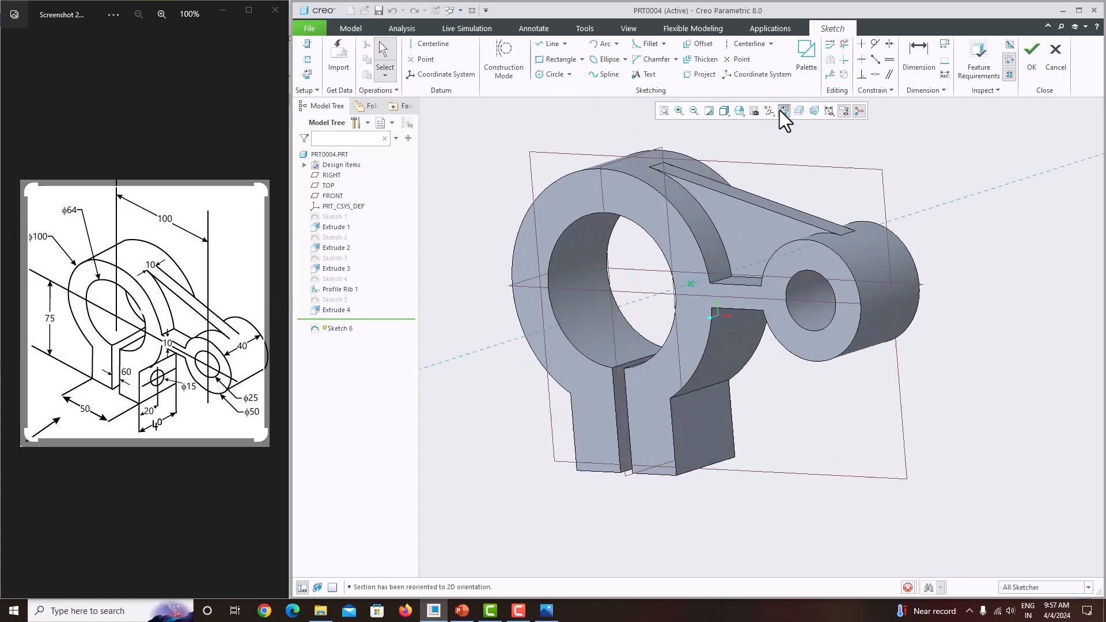
click(308, 59)
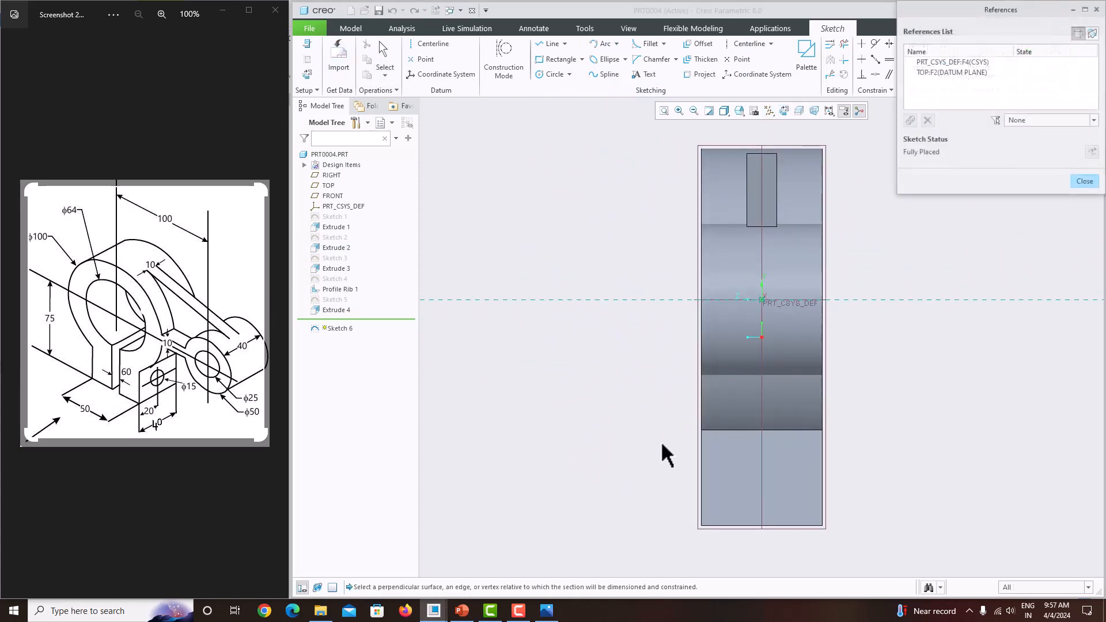
click(789, 524)
click(822, 500)
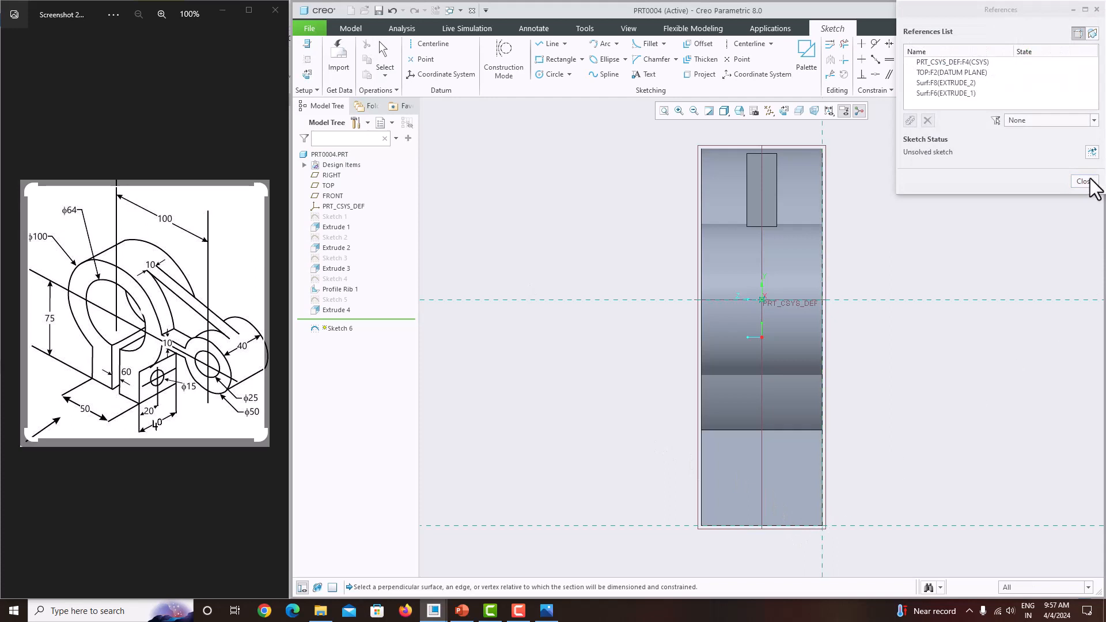
click(761, 429)
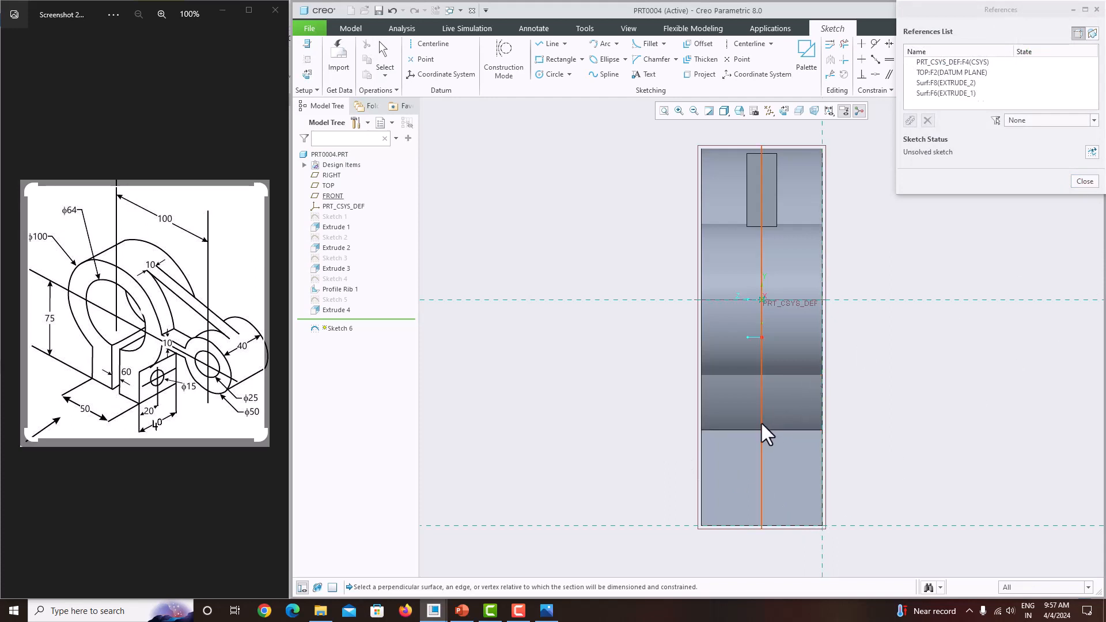
click(1085, 181)
Step: Draw a circle on the lug face centred on the FRONT plane reference and set its diameter to 15
click(542, 74)
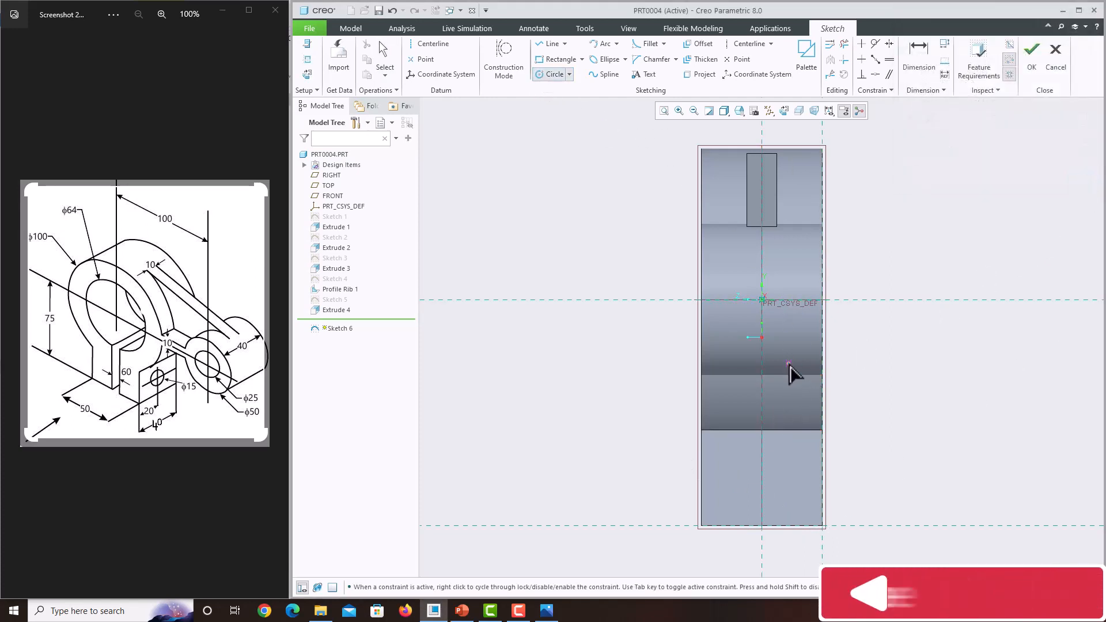
click(761, 490)
click(744, 474)
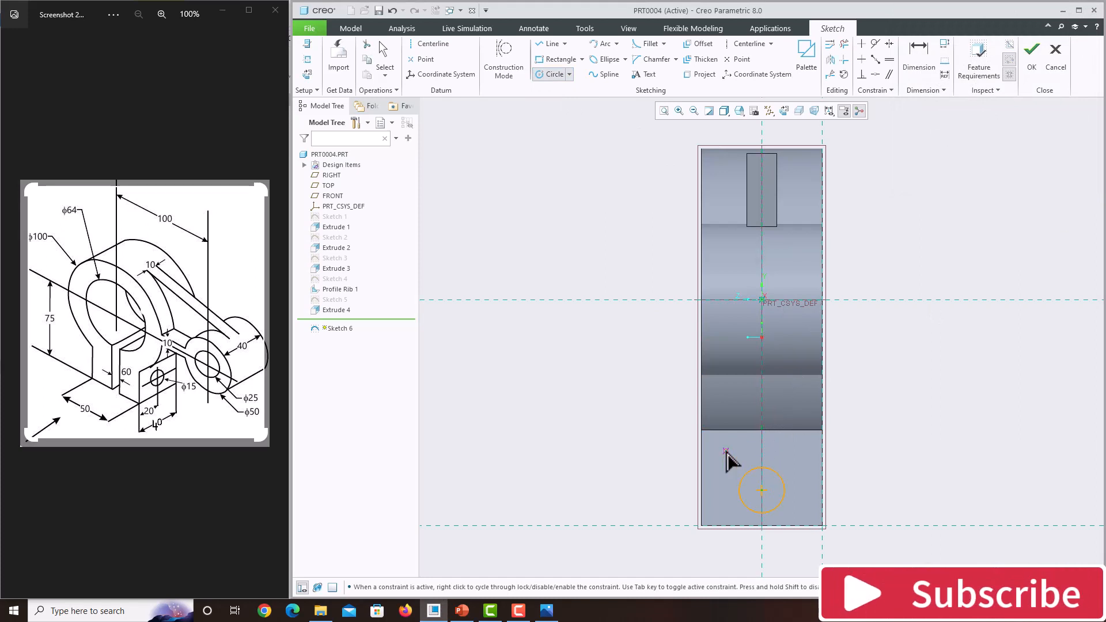
middle_click(729, 464)
double_click(720, 469)
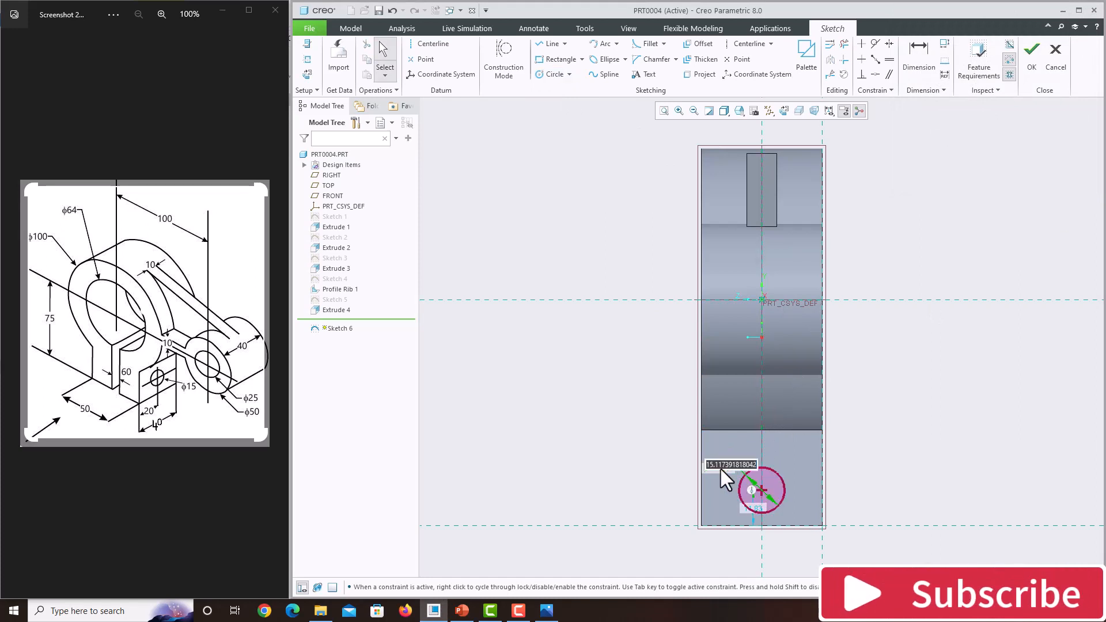
text(1)
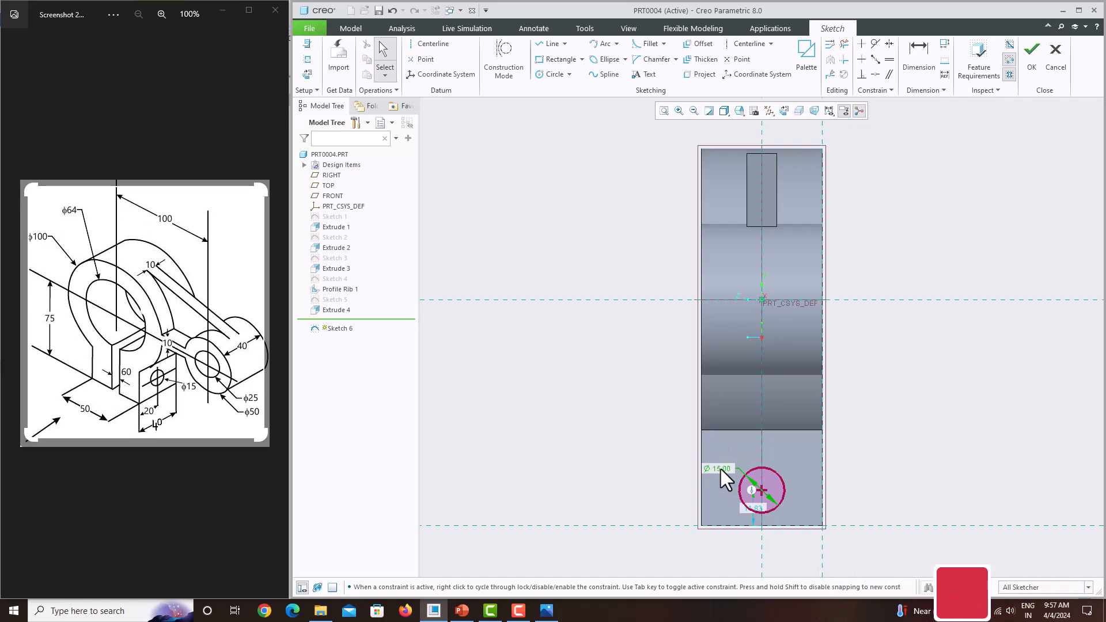
text(5)
key(Return)
Step: Set the circle centre's height above the lug's bottom edge to 15 and finish the sketch
scroll(766, 519, down, 3)
double_click(734, 502)
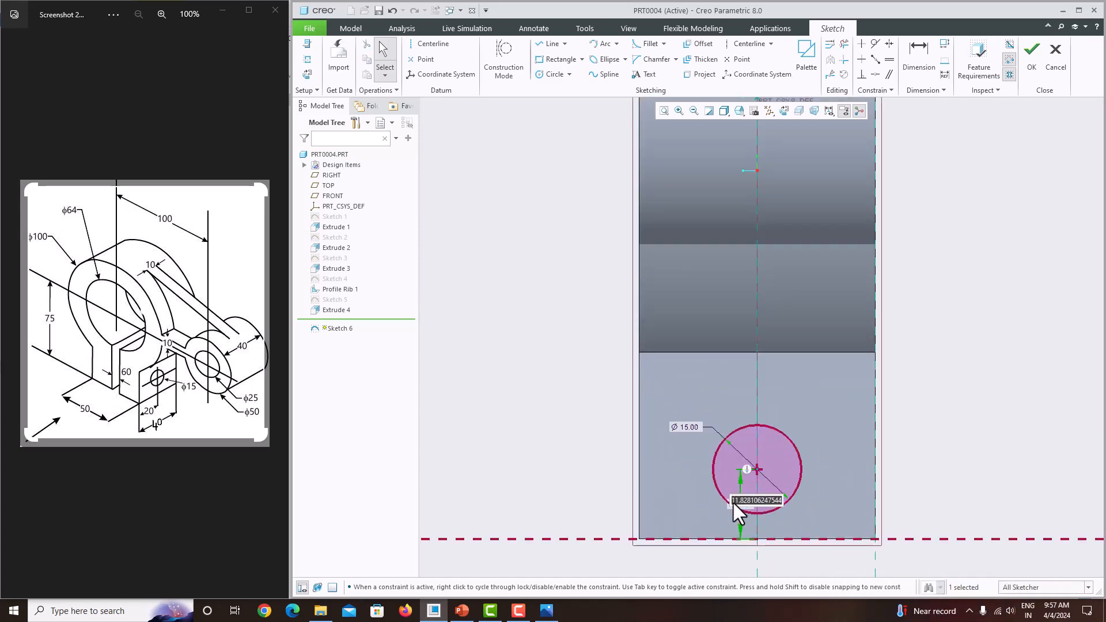
text(15)
key(Return)
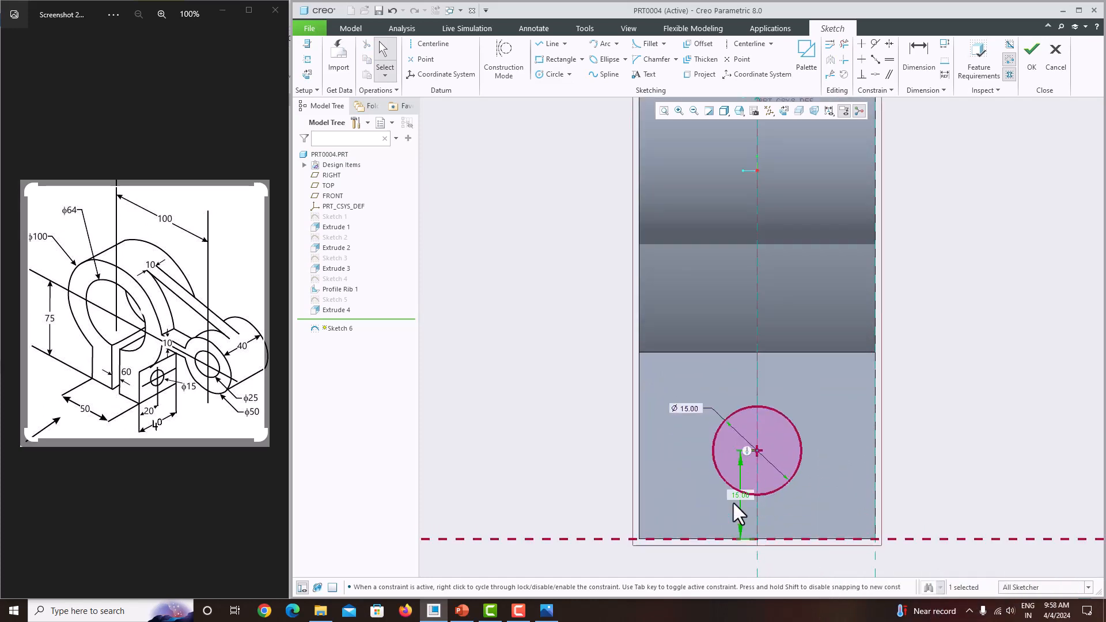
click(1033, 61)
Step: Extrude the 15 mm circle sketch as a material-removing cut passing through both lower lugs
click(619, 64)
middle_drag(622, 231, 686, 249)
click(672, 363)
scroll(752, 375, up, 3)
middle_drag(759, 380, 700, 369)
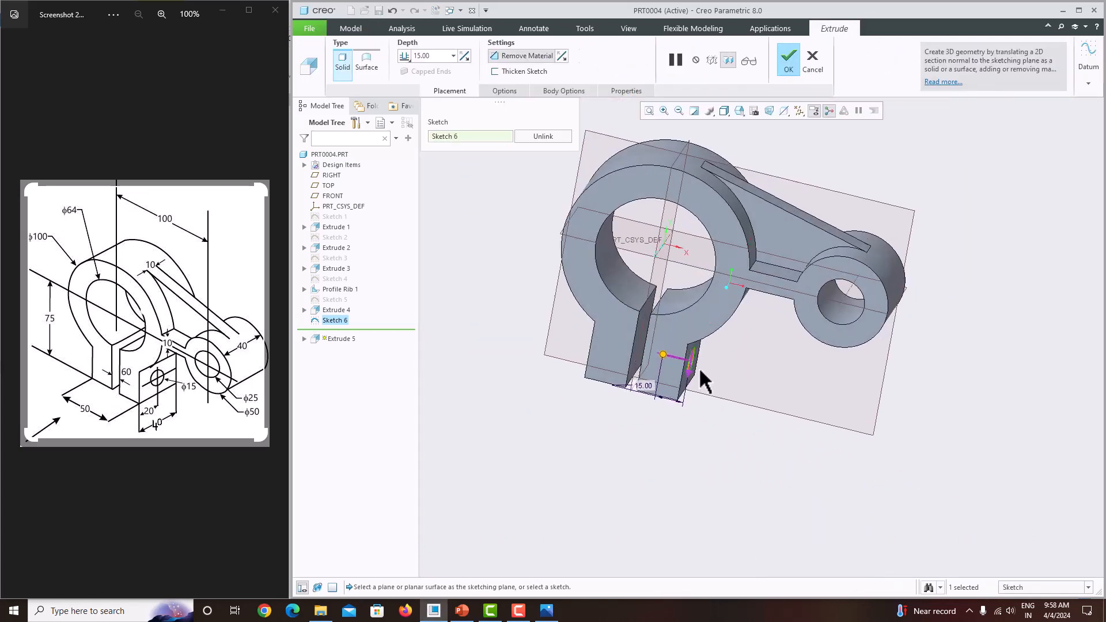
click(404, 56)
click(429, 95)
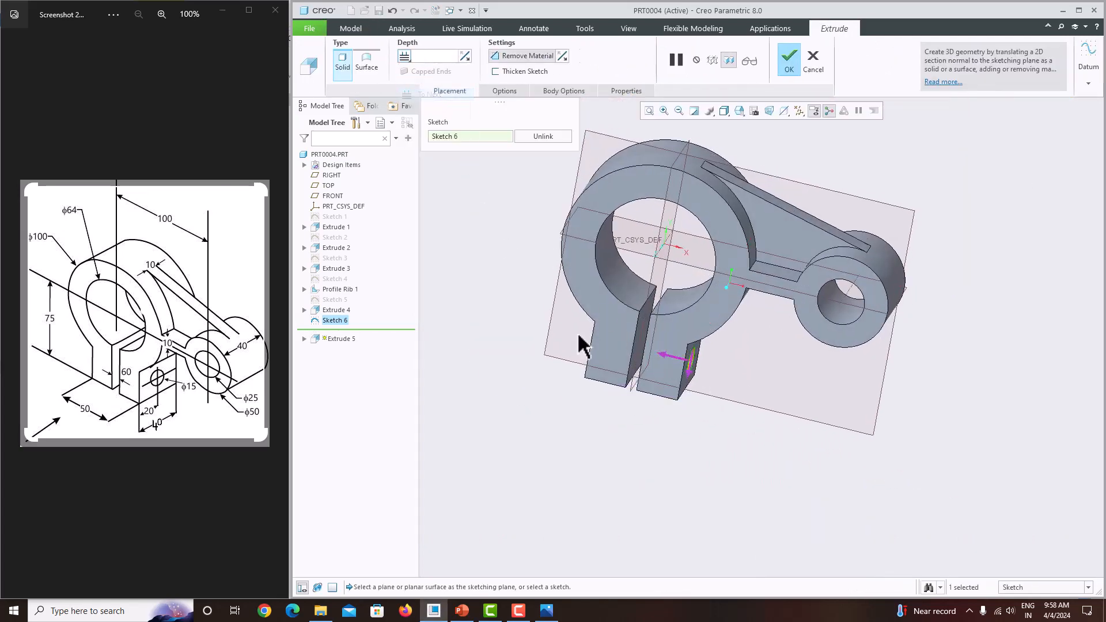
scroll(661, 368, down, 5)
mouse_move(638, 336)
middle_down()
mouse_move(627, 343)
mouse_move(646, 348)
mouse_move(627, 341)
middle_up()
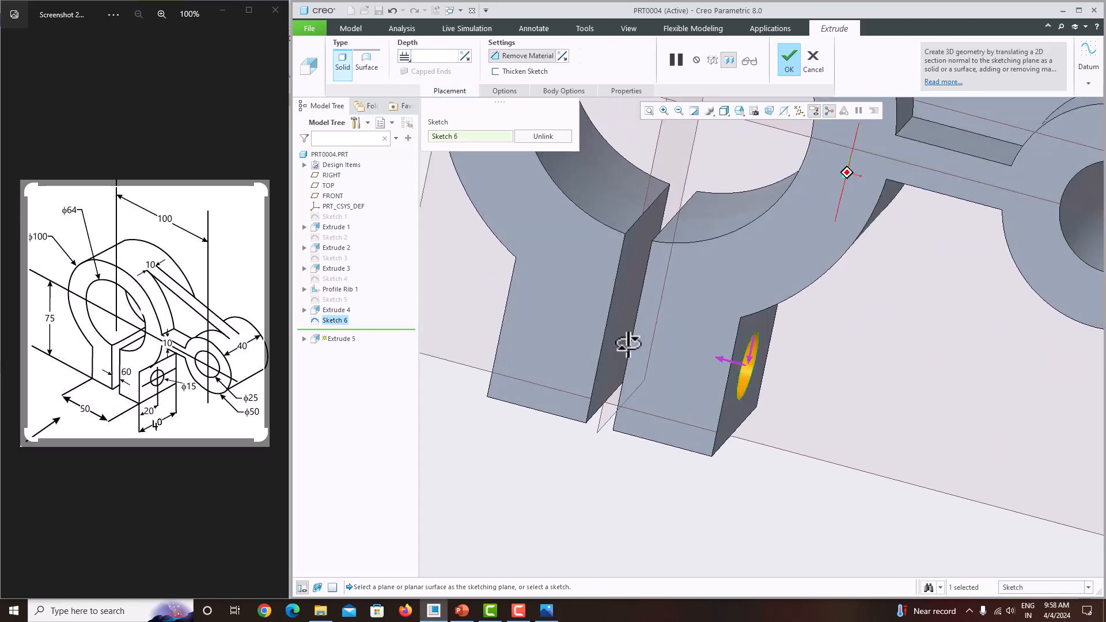
click(404, 56)
click(428, 107)
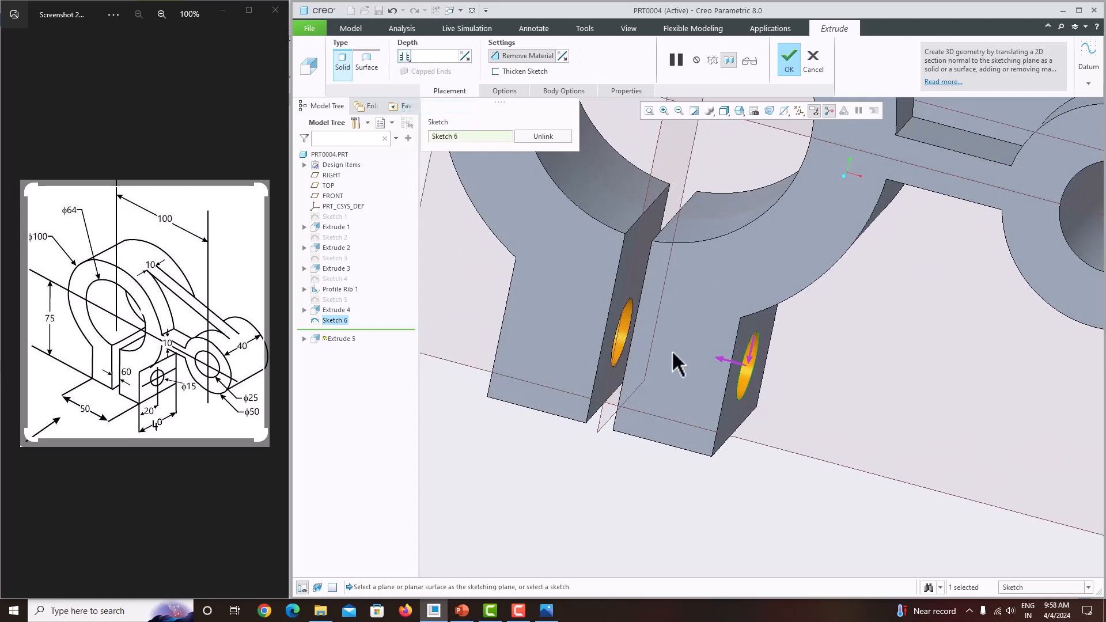
middle_drag(673, 360, 649, 351)
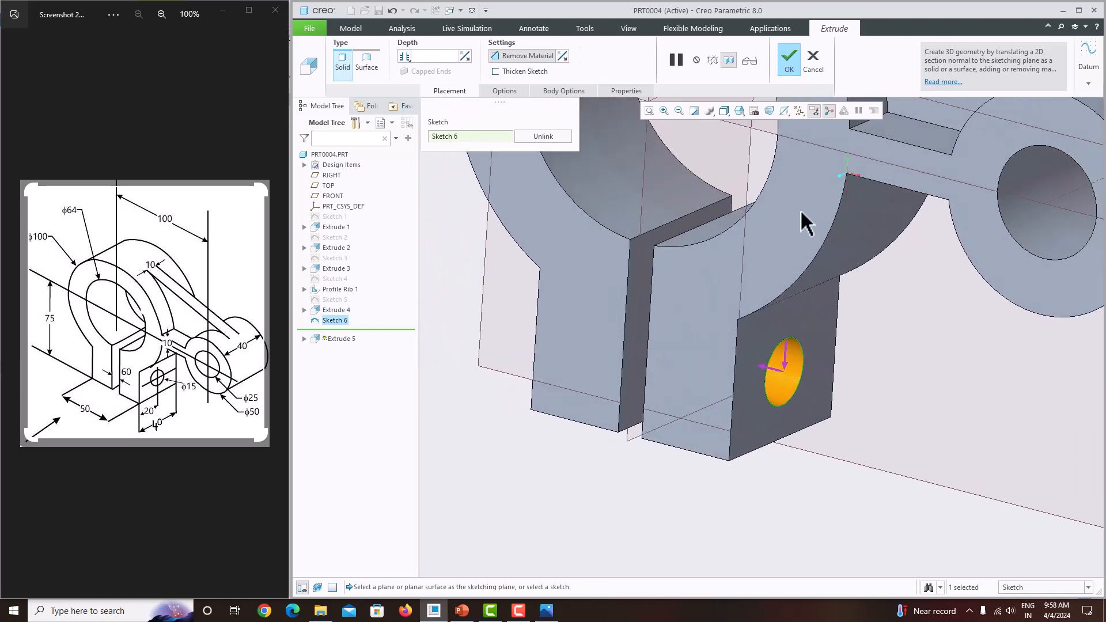
middle_click(784, 390)
scroll(770, 497, up, 5)
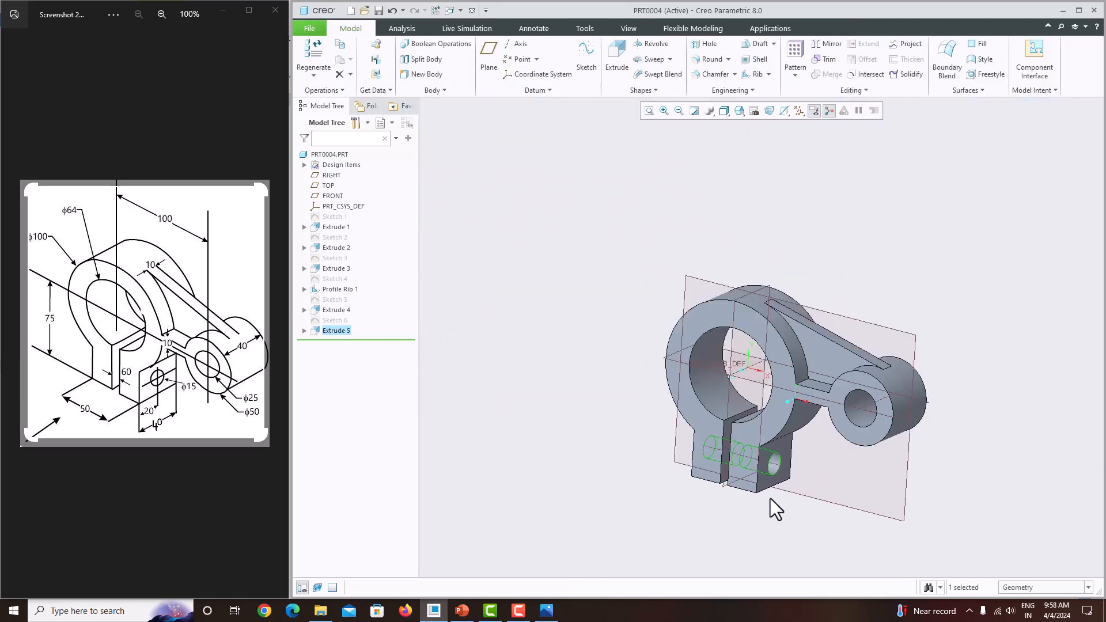
Step: Hide the datum planes in the graphics view and maximize the modelling window
mouse_move(770, 499)
middle_down()
mouse_move(792, 504)
mouse_move(782, 501)
middle_up()
scroll(800, 514, down, 2)
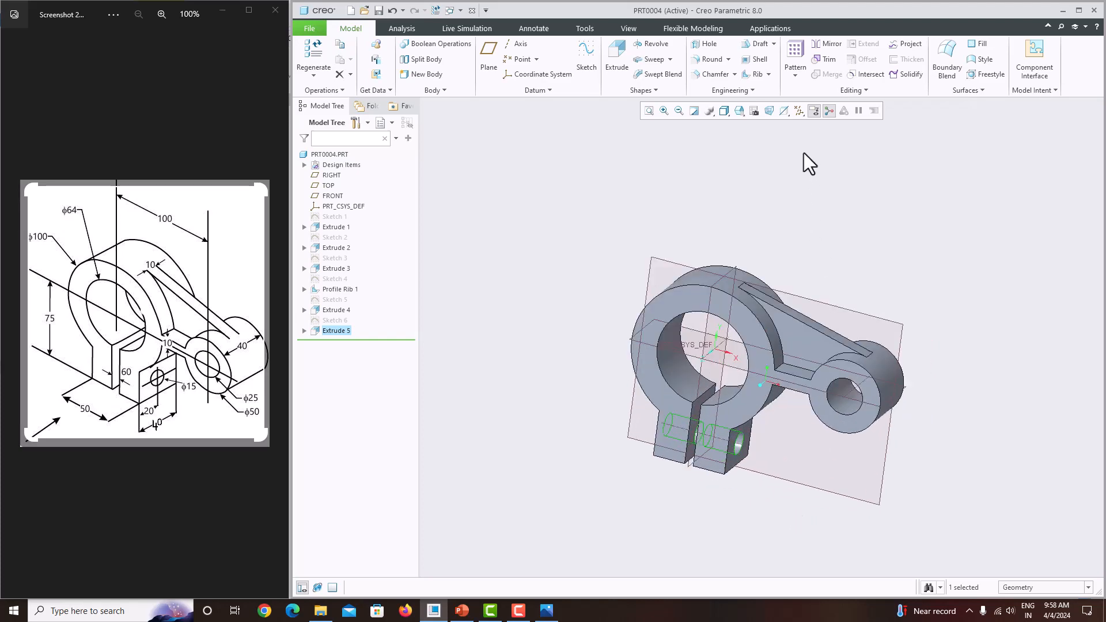
click(802, 117)
click(824, 190)
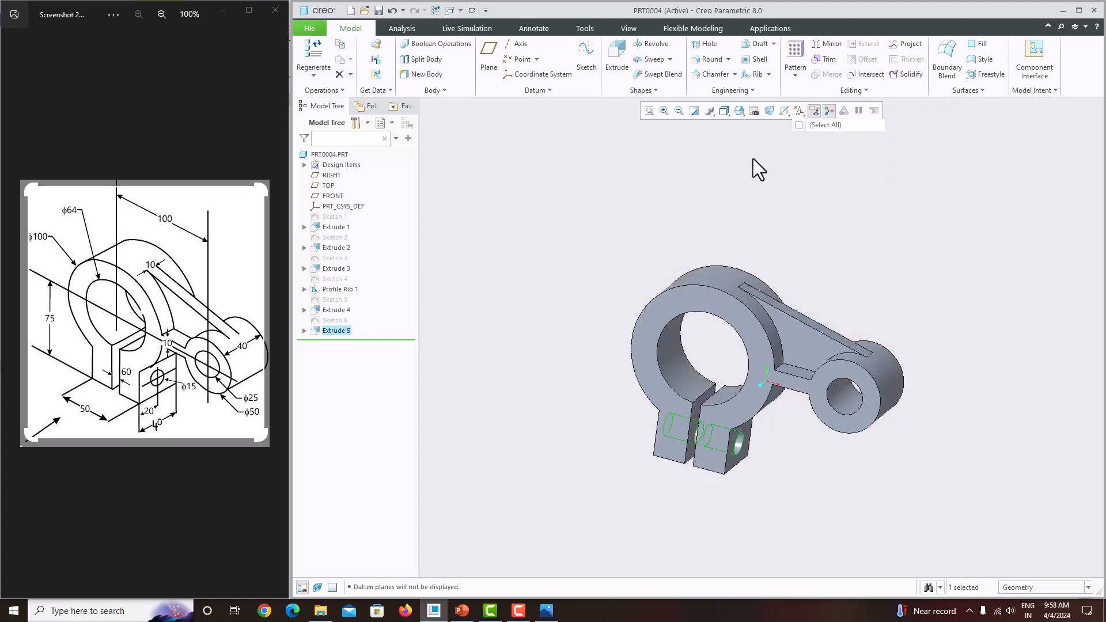
scroll(820, 347, up, 3)
mouse_move(821, 352)
middle_down()
mouse_move(880, 379)
mouse_move(815, 370)
mouse_move(835, 357)
middle_up()
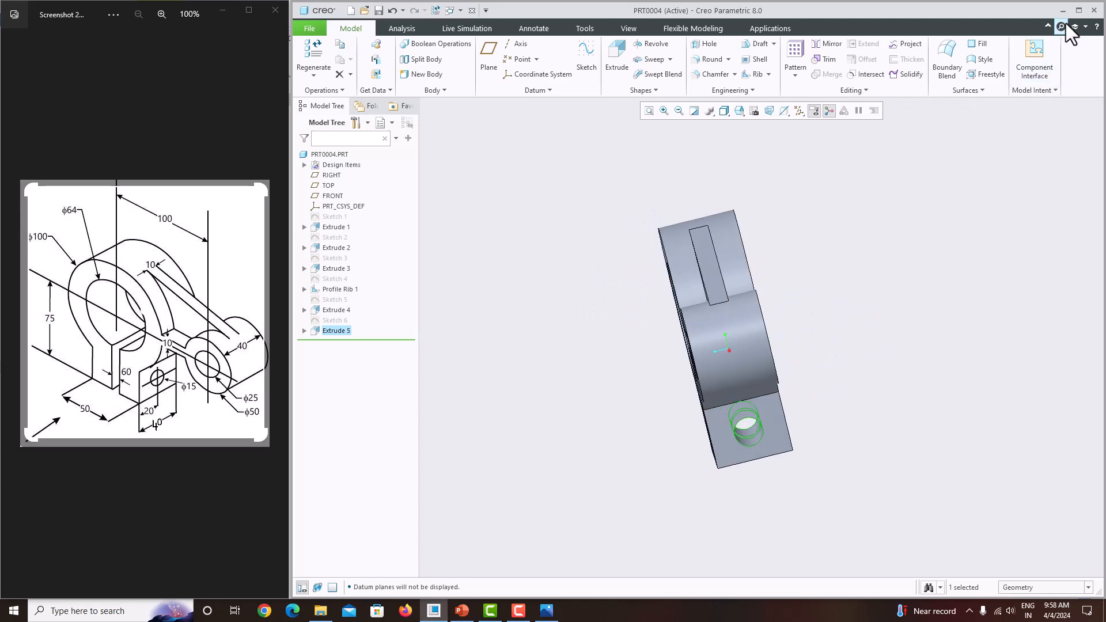
click(1076, 10)
middle_drag(725, 247, 674, 222)
middle_drag(810, 409, 772, 416)
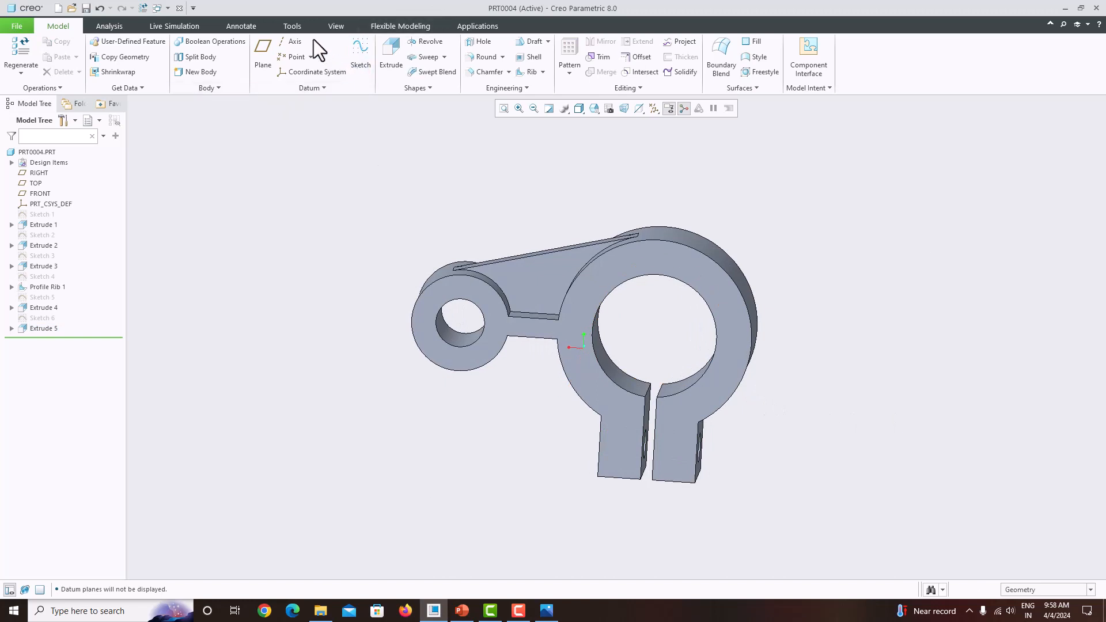
Step: Apply the white appearance to the inner surface of the small boss hole
click(330, 25)
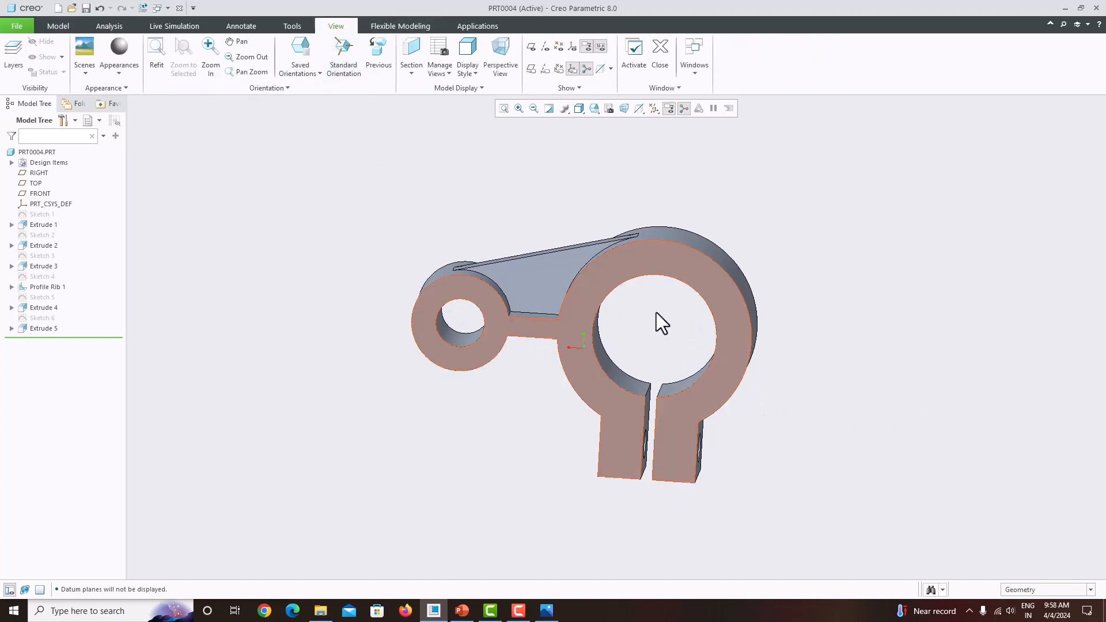
click(131, 74)
click(133, 140)
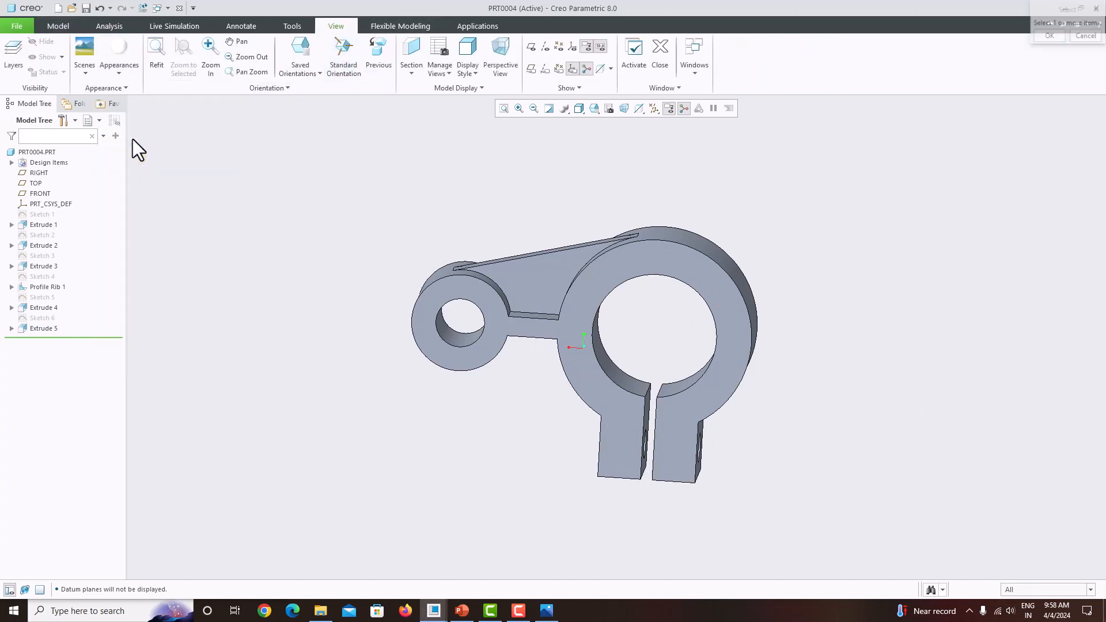
middle_drag(655, 224, 629, 296)
click(632, 273)
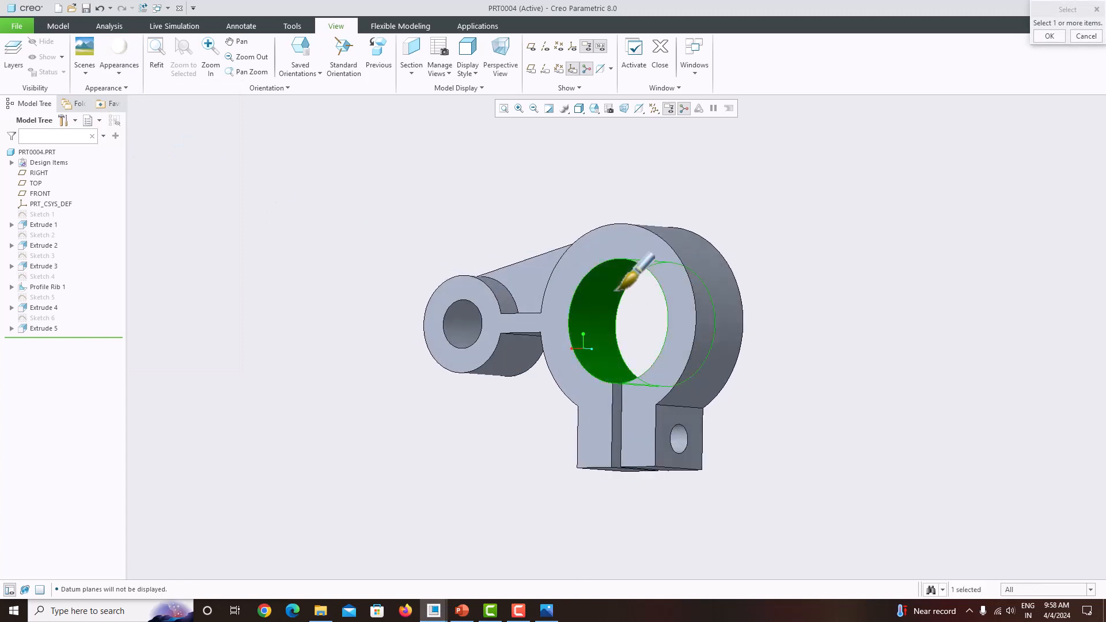
mouse_move(530, 316)
middle_down()
mouse_move(563, 375)
mouse_move(448, 293)
middle_up()
click(449, 325)
ctrl+click(645, 279)
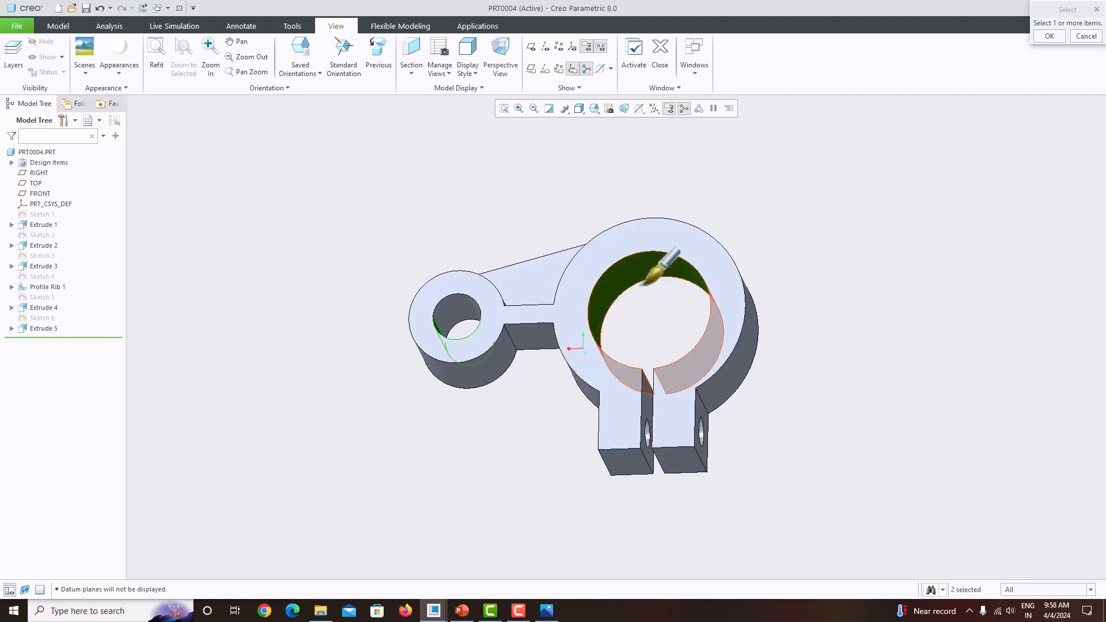
click(461, 314)
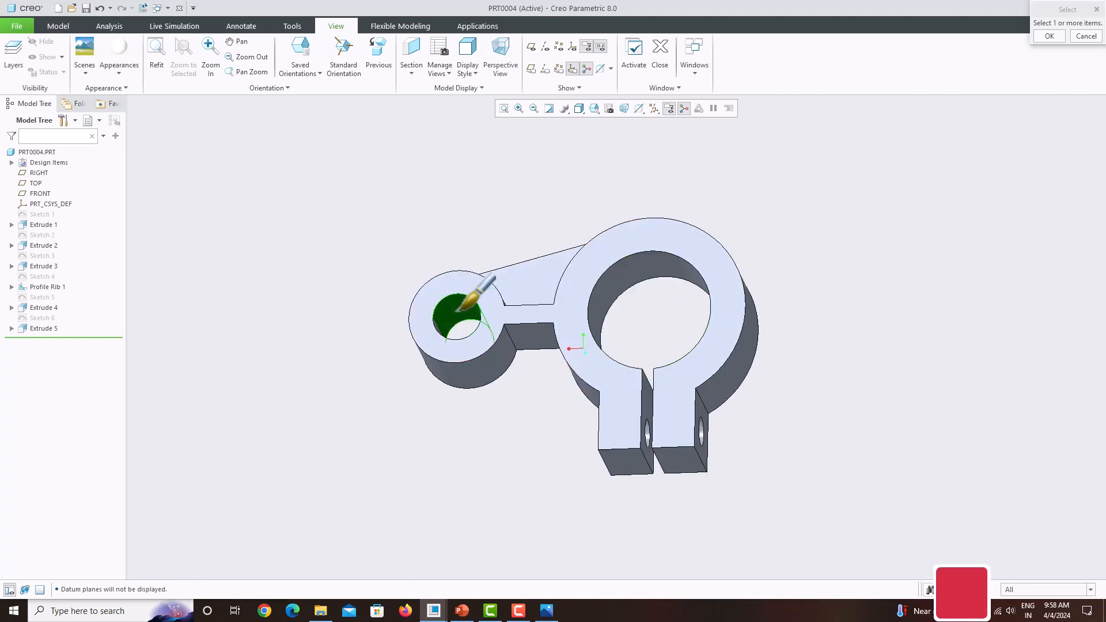
middle_click(528, 237)
middle_drag(588, 298, 605, 336)
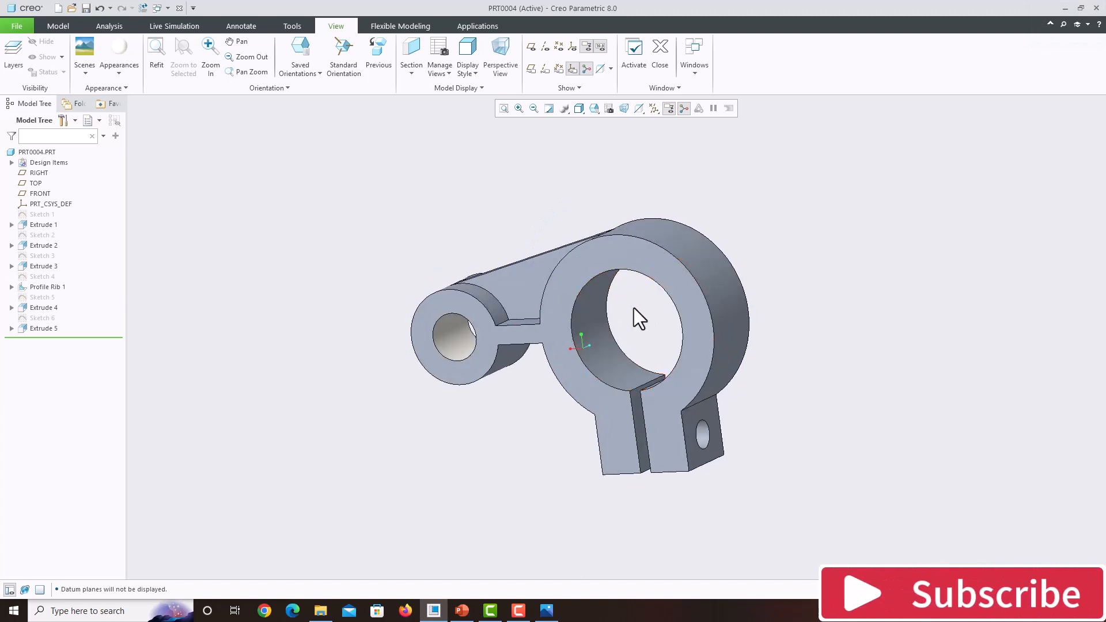
Step: Apply the same white appearance to the inner surfaces of the large bore and the lug bolt hole
click(603, 271)
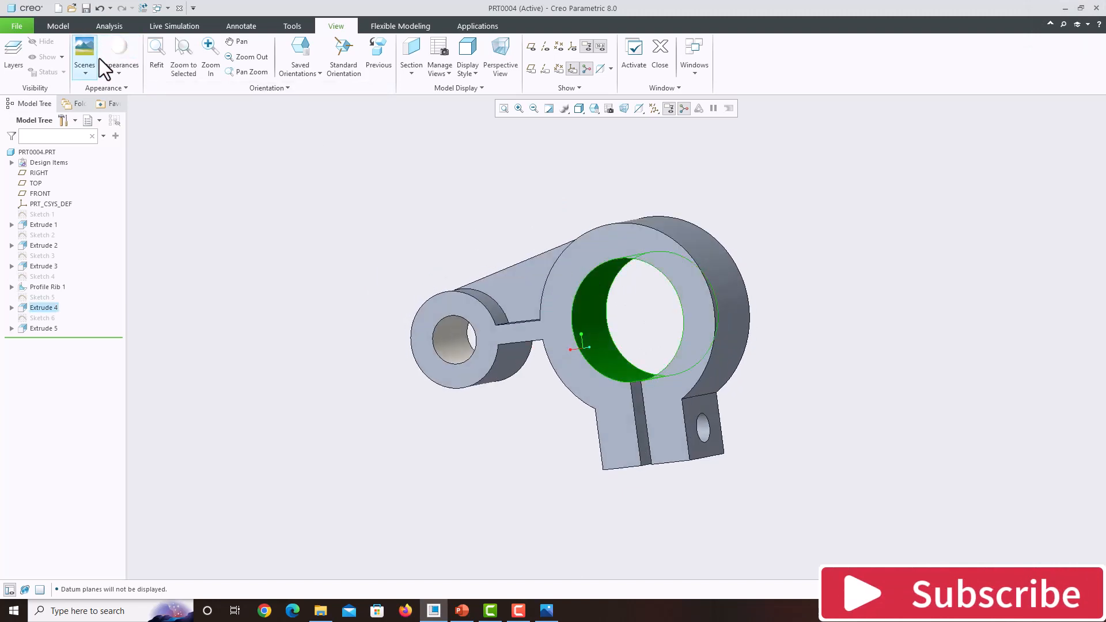
click(128, 46)
middle_drag(640, 314, 684, 439)
scroll(677, 423, down, 5)
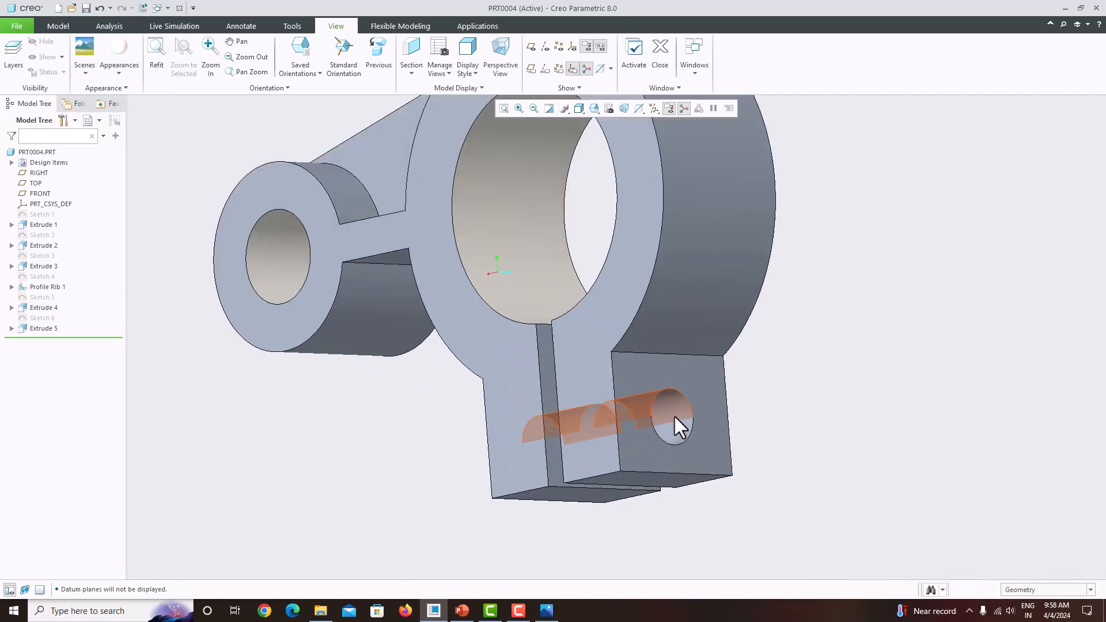
click(674, 418)
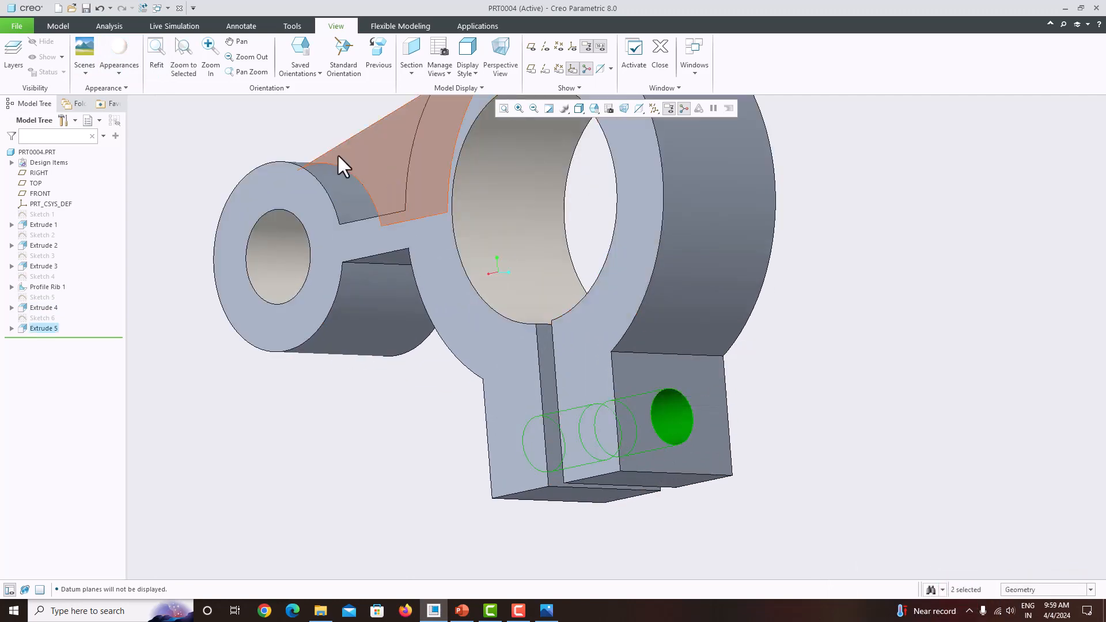
click(119, 47)
middle_drag(812, 340, 858, 355)
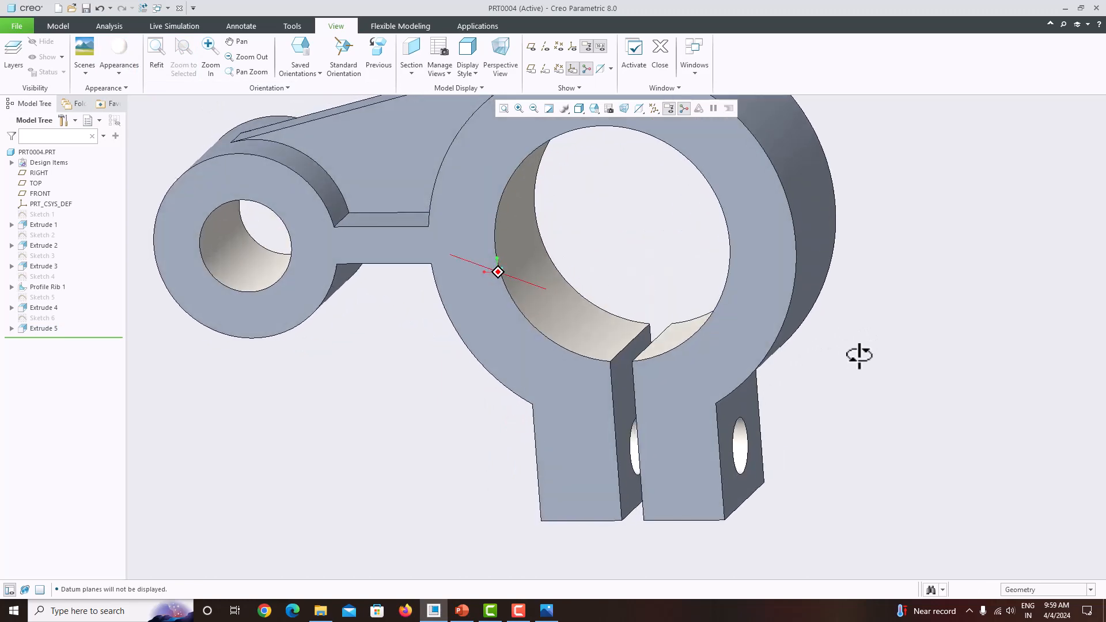
Step: Apply the bright red appearance to the bracket's flat side face spanning the large ring, arm, boss and lugs
click(116, 72)
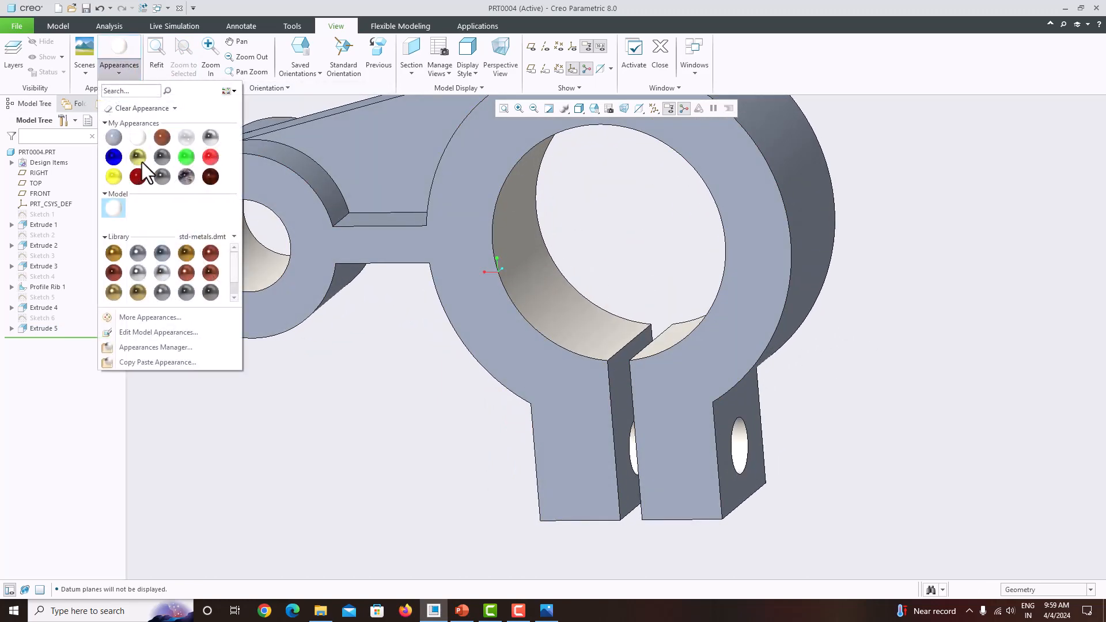
click(208, 156)
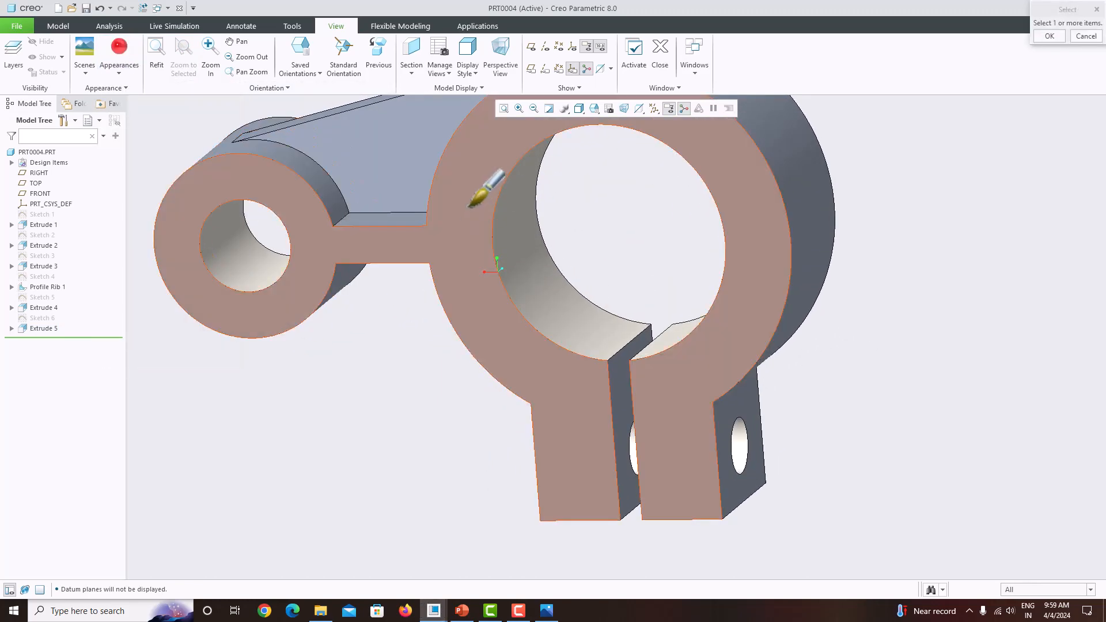
click(470, 206)
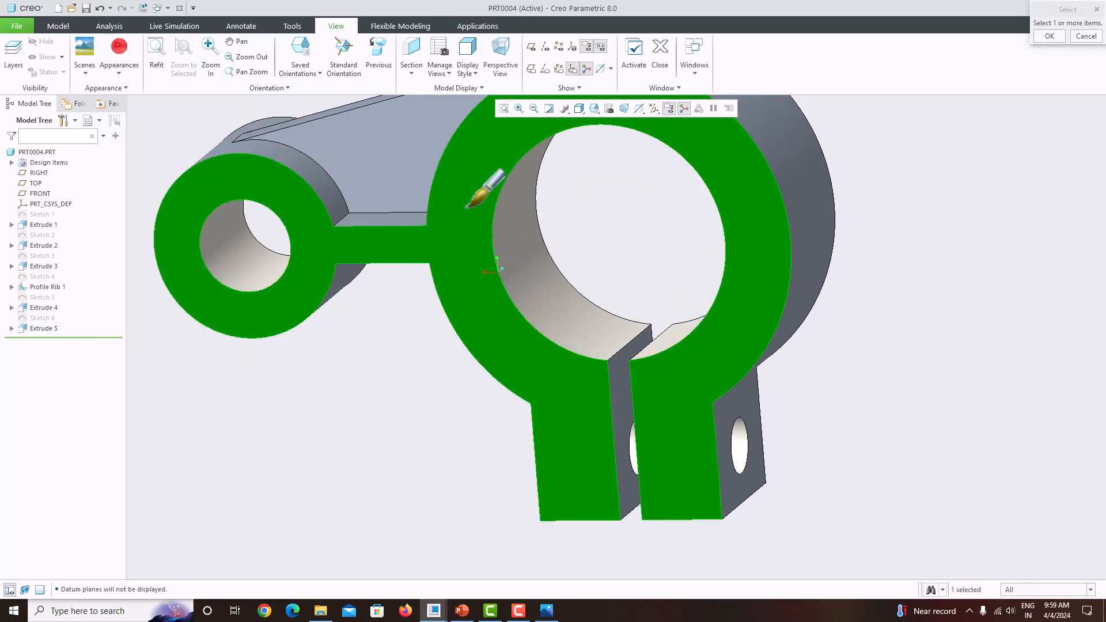
middle_click(964, 230)
mouse_move(872, 277)
middle_down()
mouse_move(592, 333)
mouse_move(649, 316)
mouse_move(803, 363)
mouse_move(768, 313)
mouse_move(763, 346)
middle_up()
scroll(871, 279, up, 3)
scroll(780, 303, down, 2)
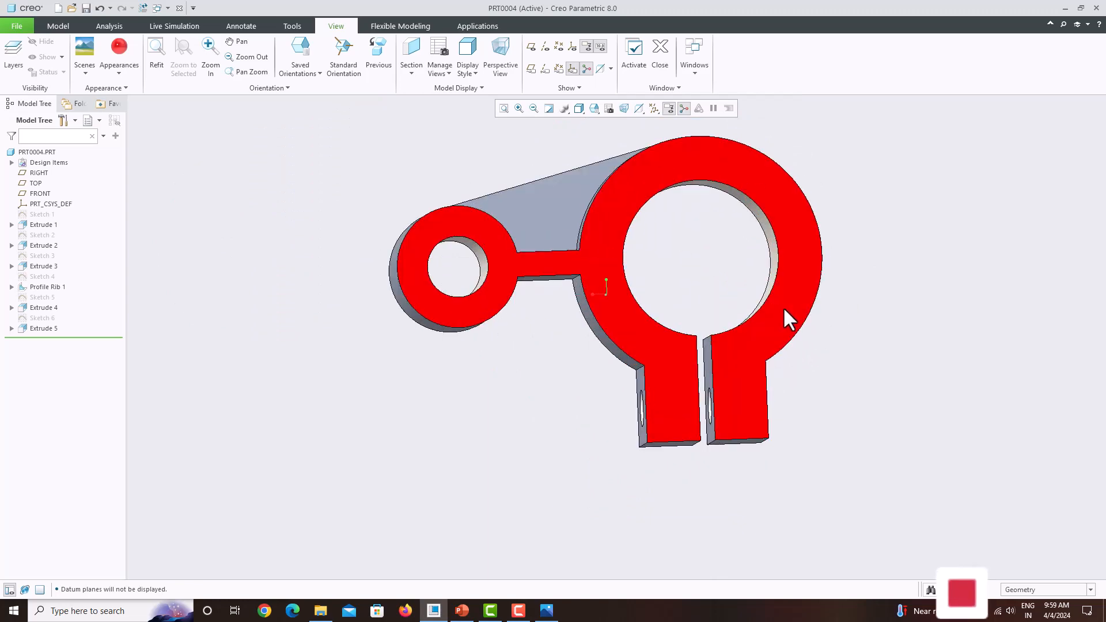
mouse_move(784, 310)
middle_down()
mouse_move(768, 320)
mouse_move(780, 316)
middle_up()
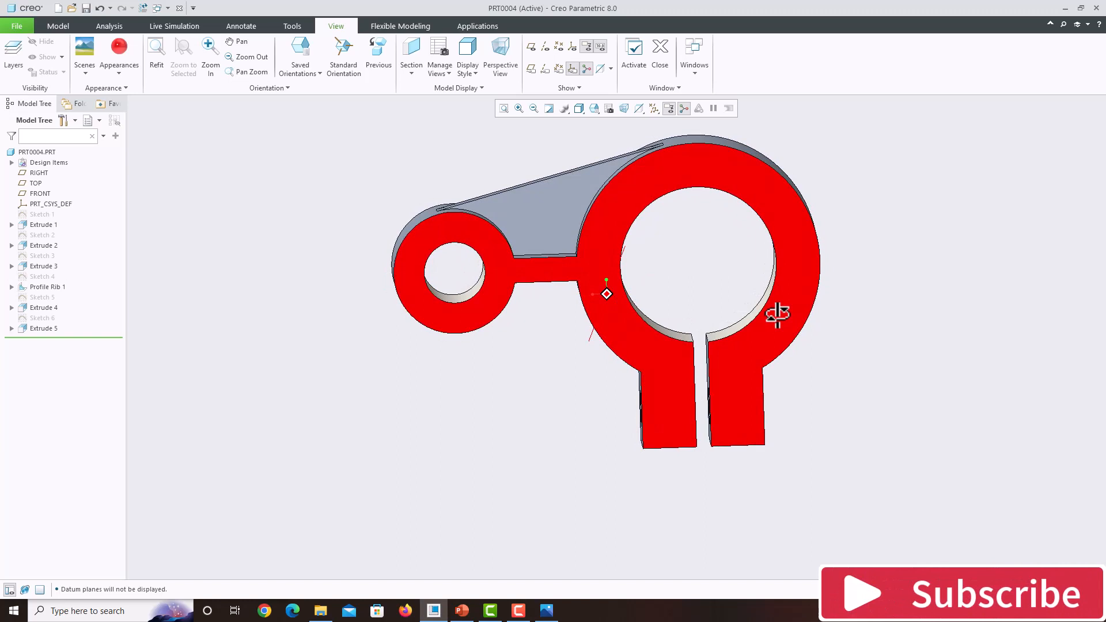
scroll(778, 315, up, 1)
scroll(804, 282, down, 2)
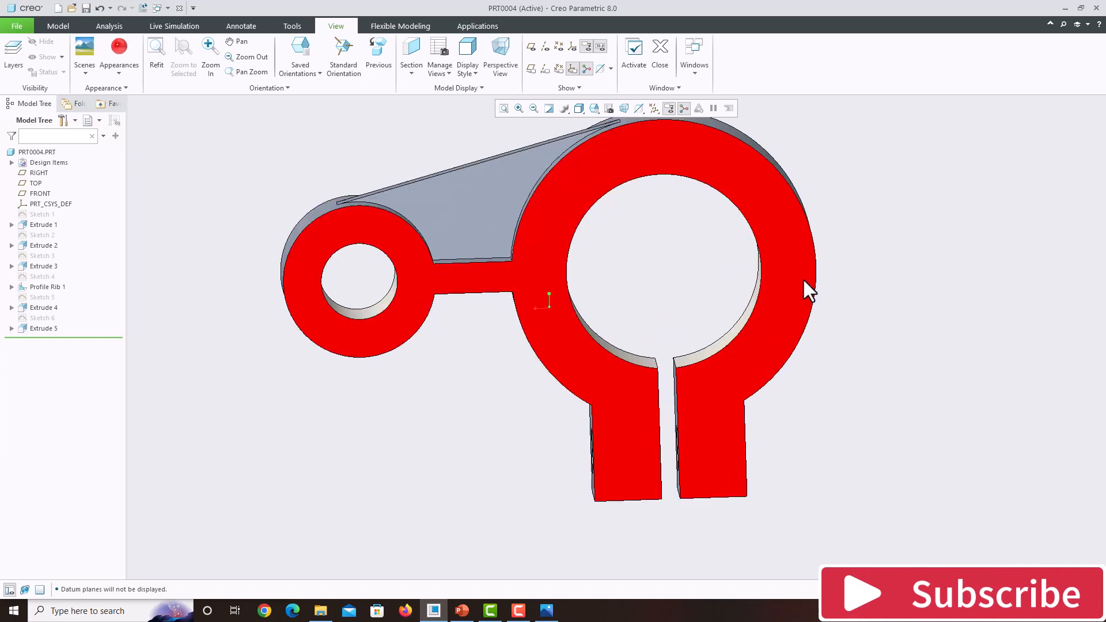